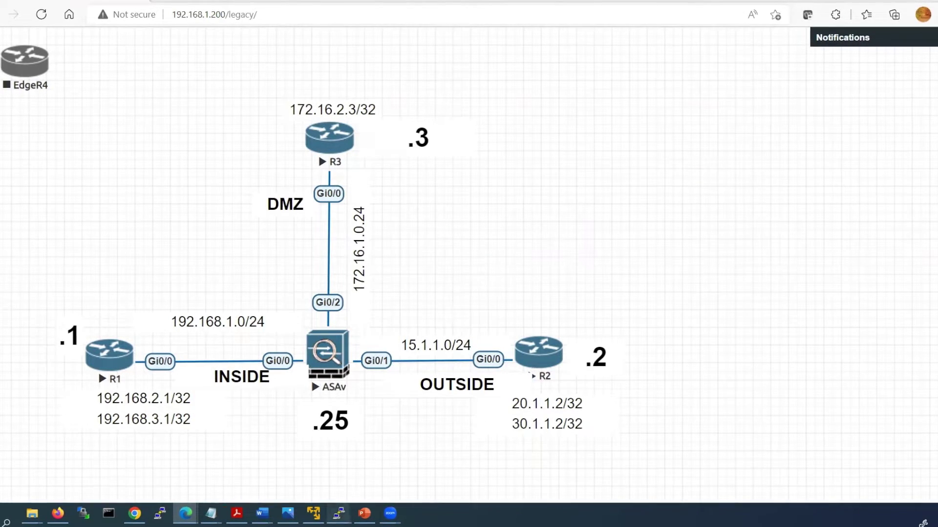
Step: On the ASAv console, enter enable mode with an empty password, then conf t and int g 0/0
mouse_move(339, 513)
click(534, 477)
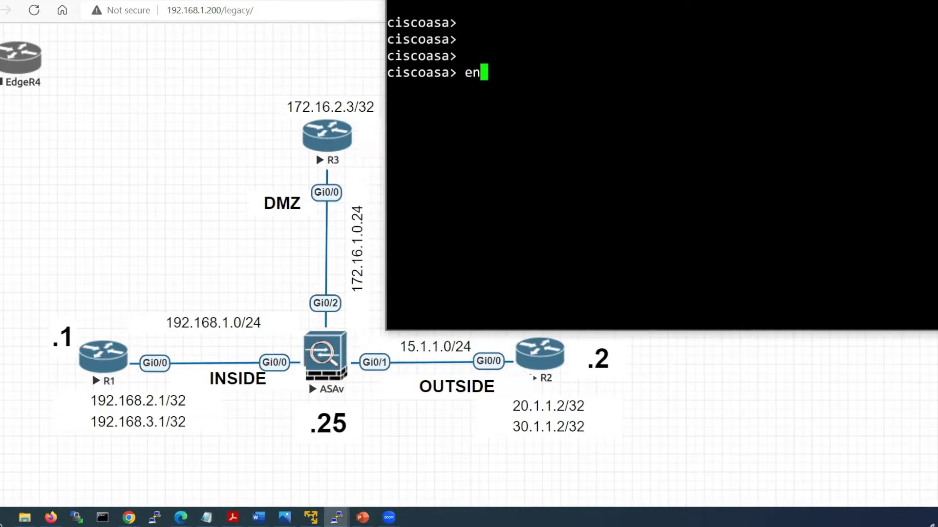
key(Return)
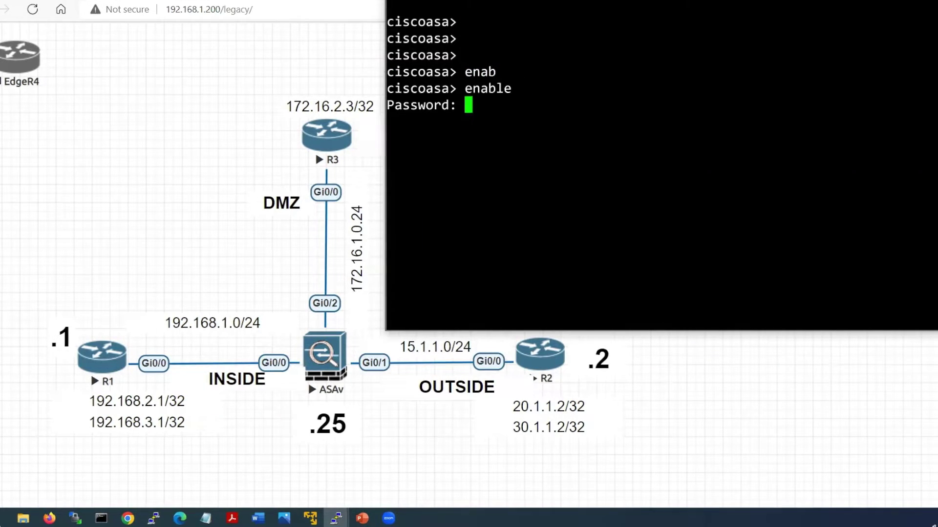
key(Return)
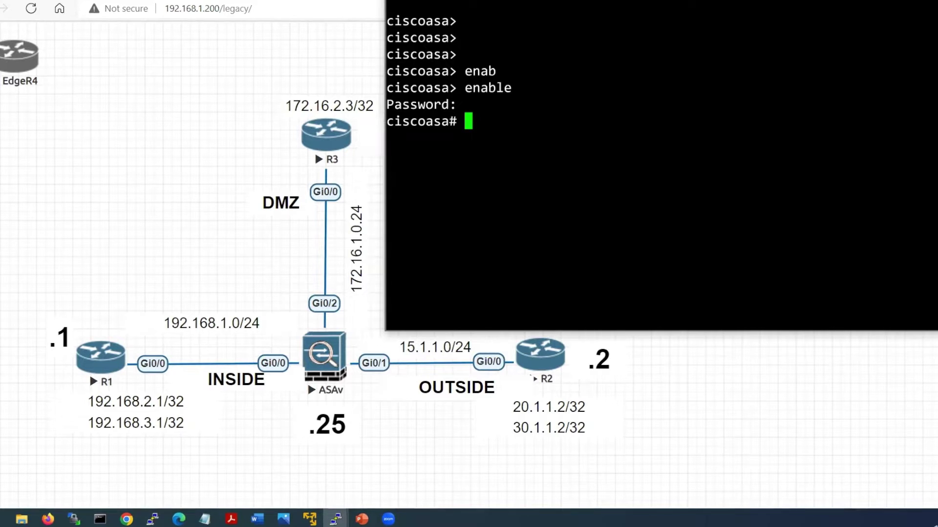
text(conf t)
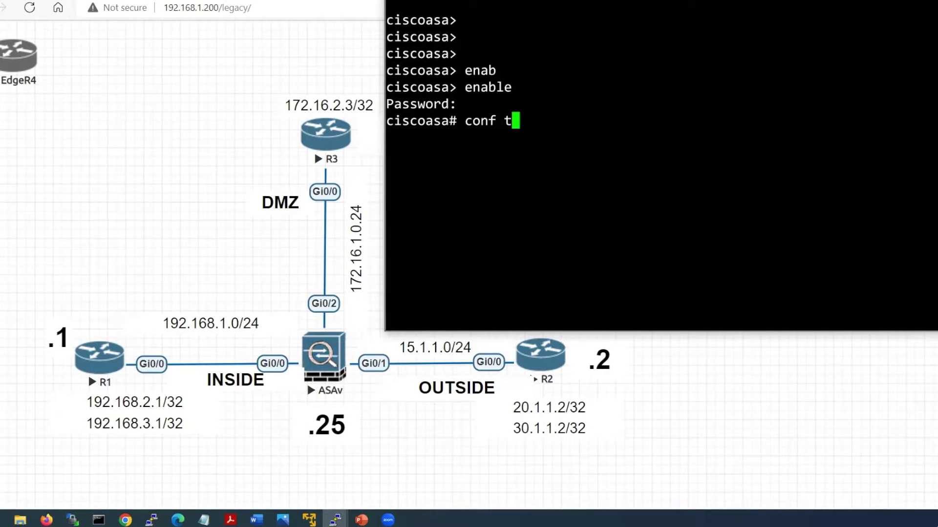
key(Return)
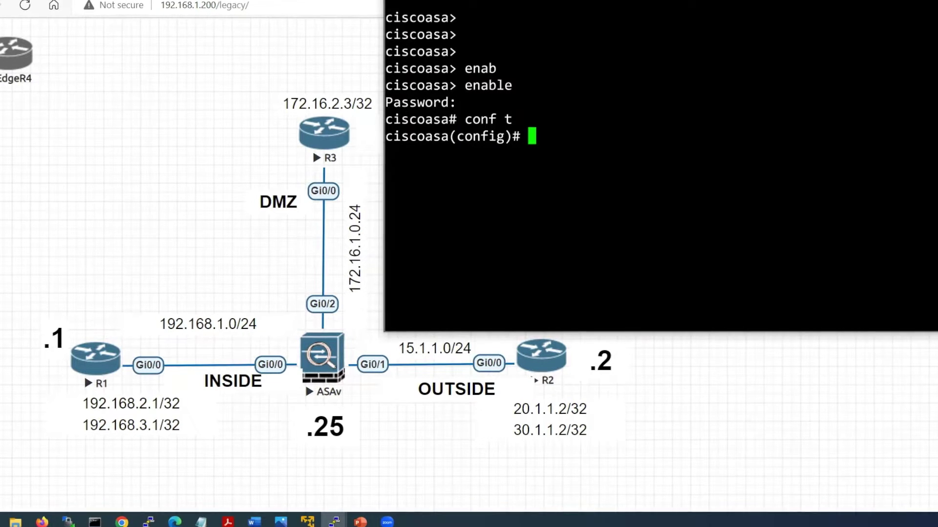
text(int g 0/0)
key(Return)
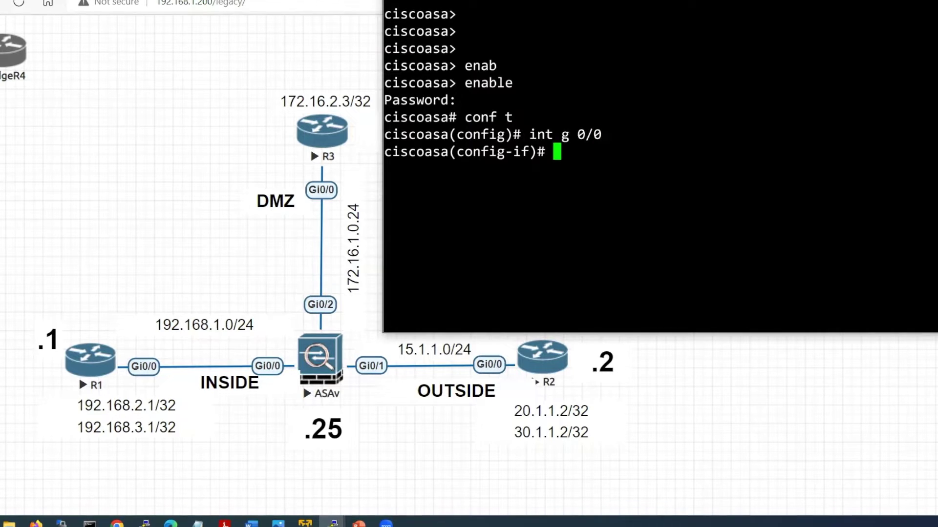
Step: Give g 0/0 nameif inside, ip address 192.168.1.25 255.255.255.0, and no shutdown
text(nameif )
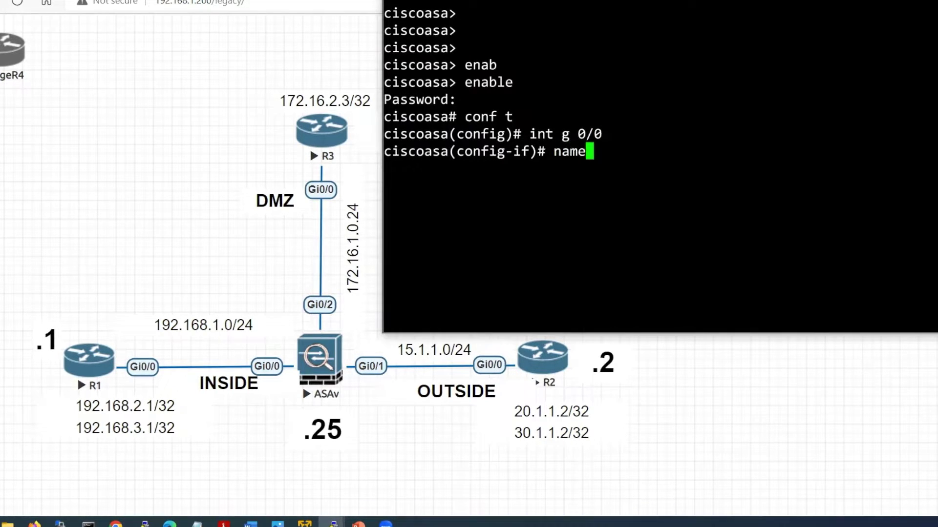
text(inside)
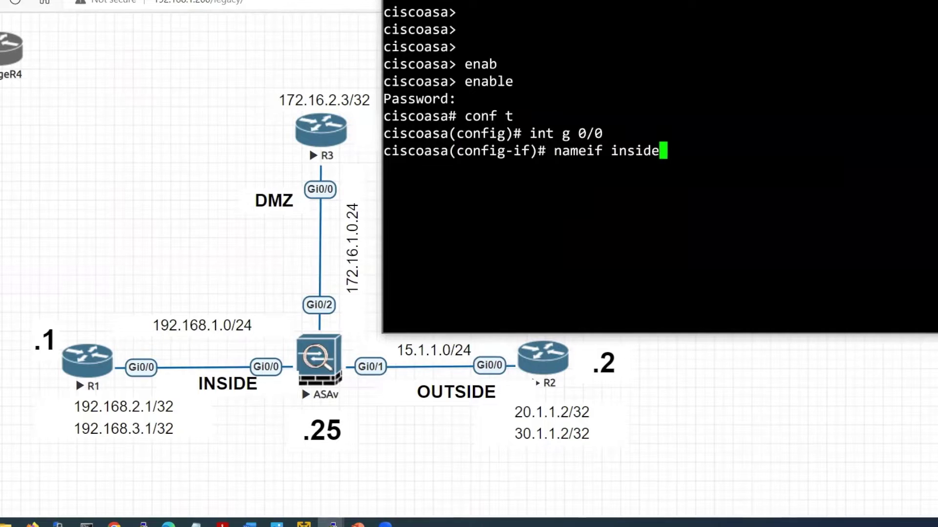
key(Return)
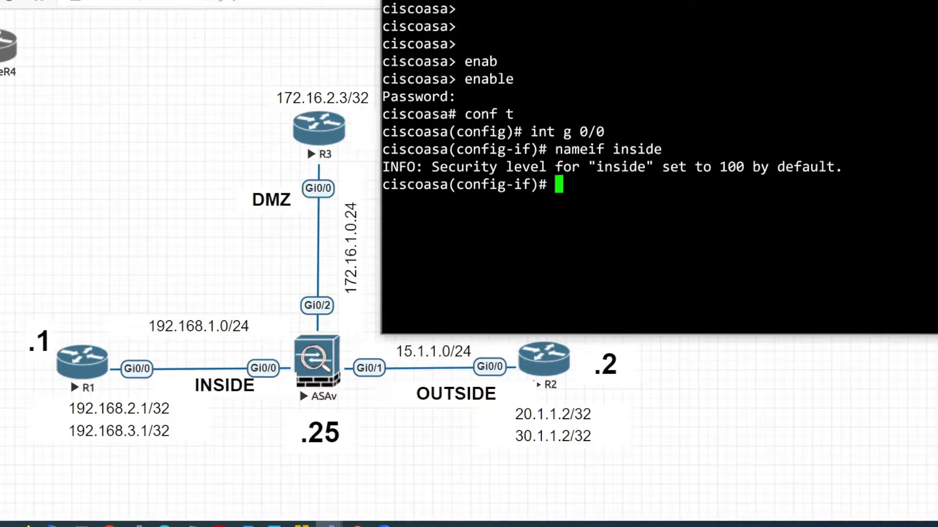
text(ip addre)
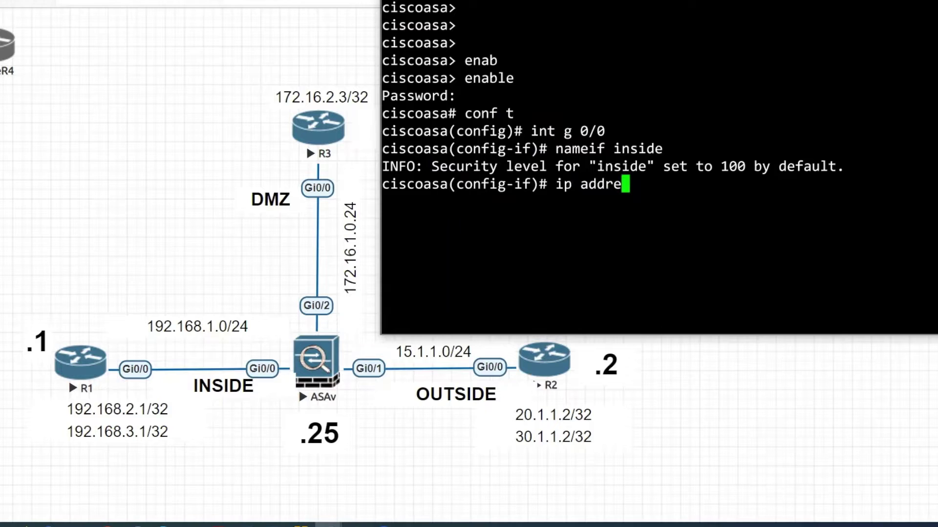
key(Tab)
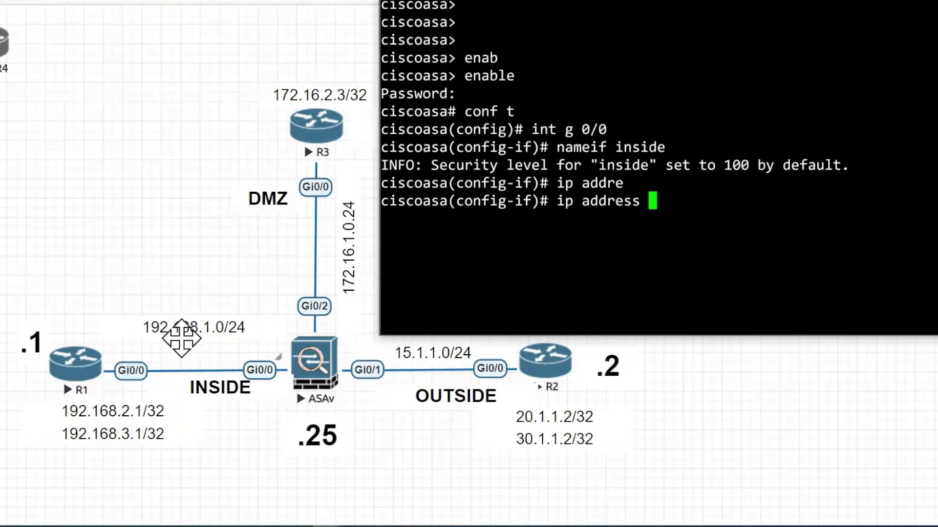
text(192.168)
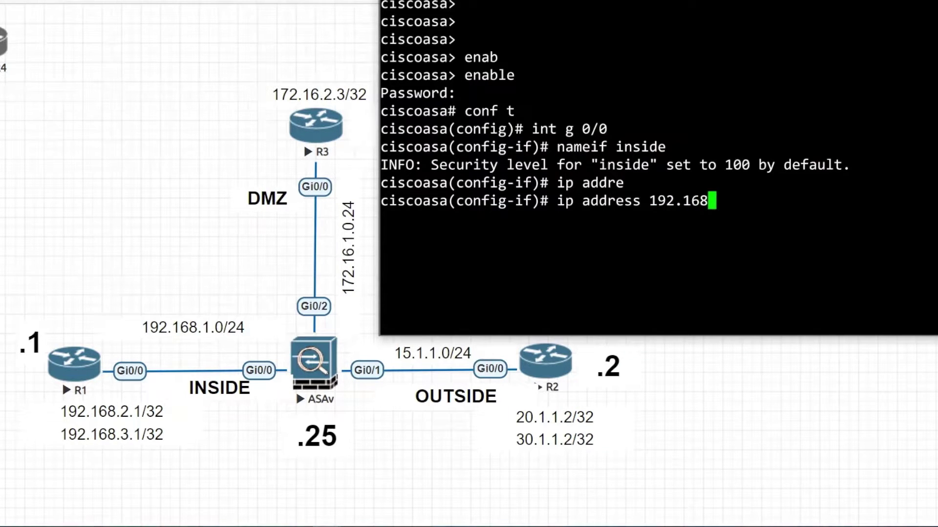
text(.1.25 255.255.255.0)
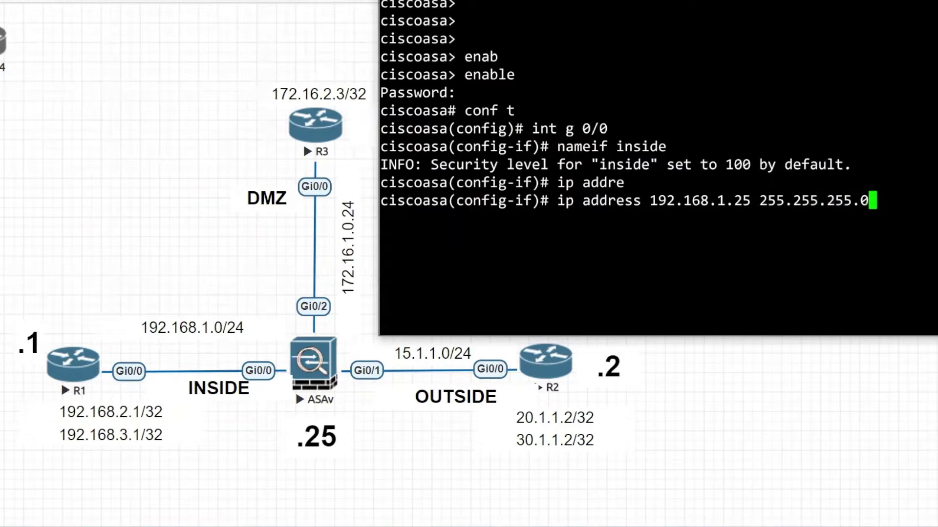
key(Return)
text(no sh)
key(Return)
text(no shu)
key(Return)
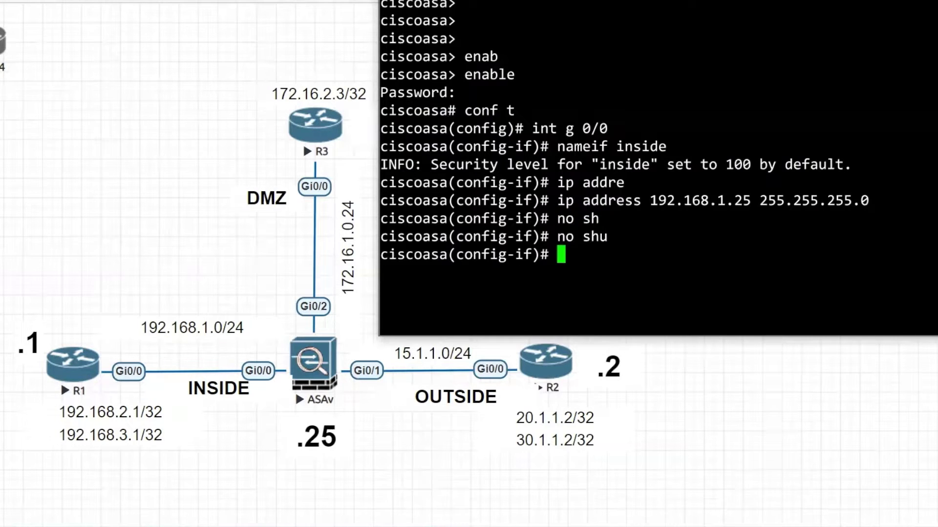
text(in)
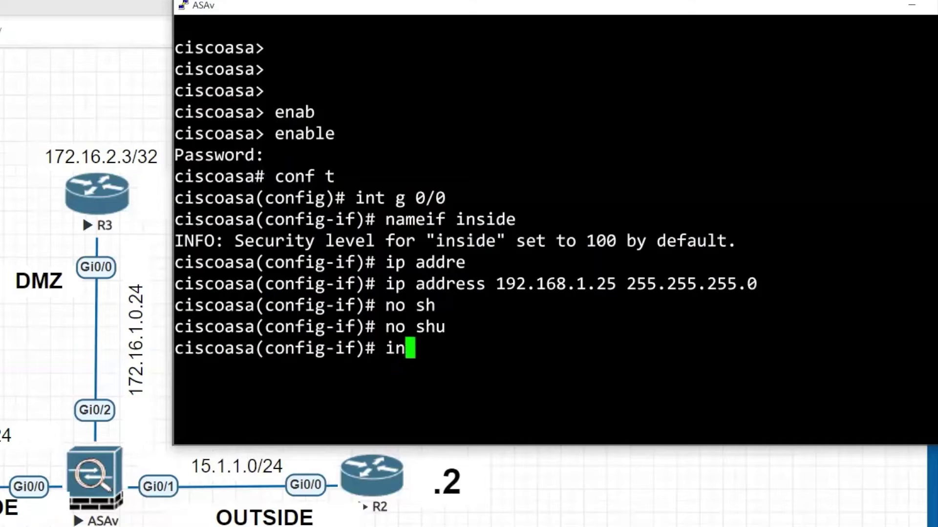
text(t g 0/1)
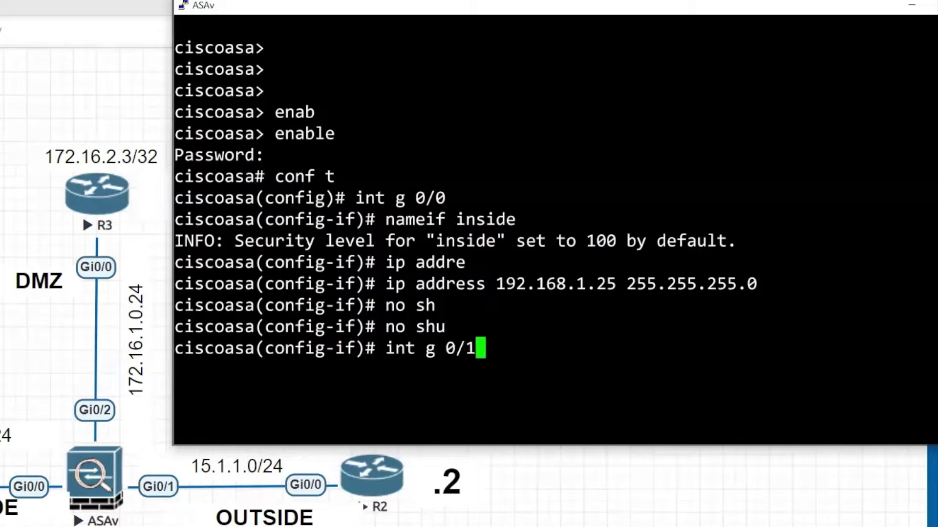
Step: Give g 0/1 nameif outside, ip address 15.1.1.25 255.255.255.0, and no shut
key(Return)
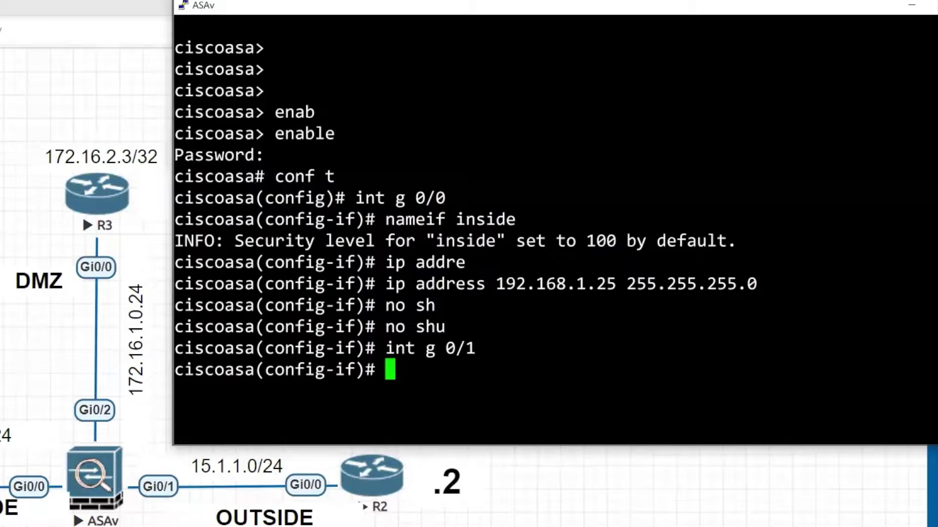
text(nameif)
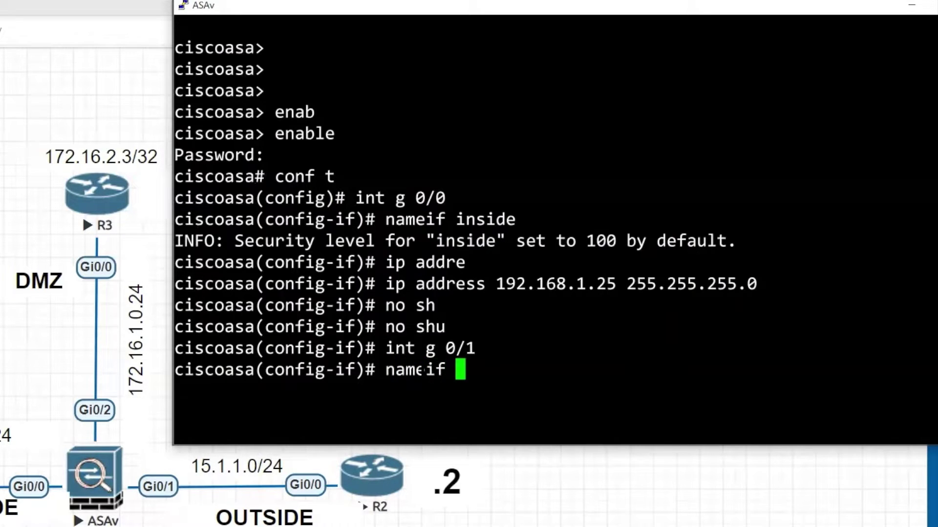
text( outside)
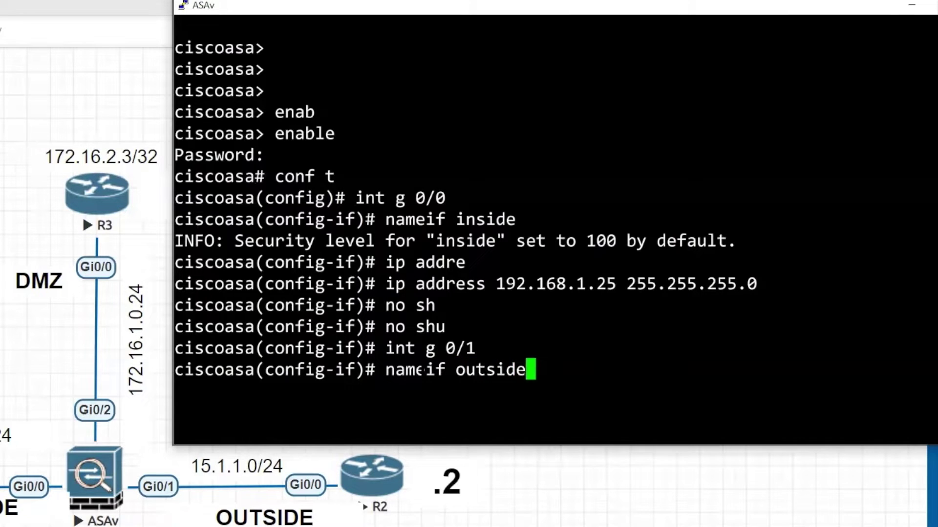
key(Return)
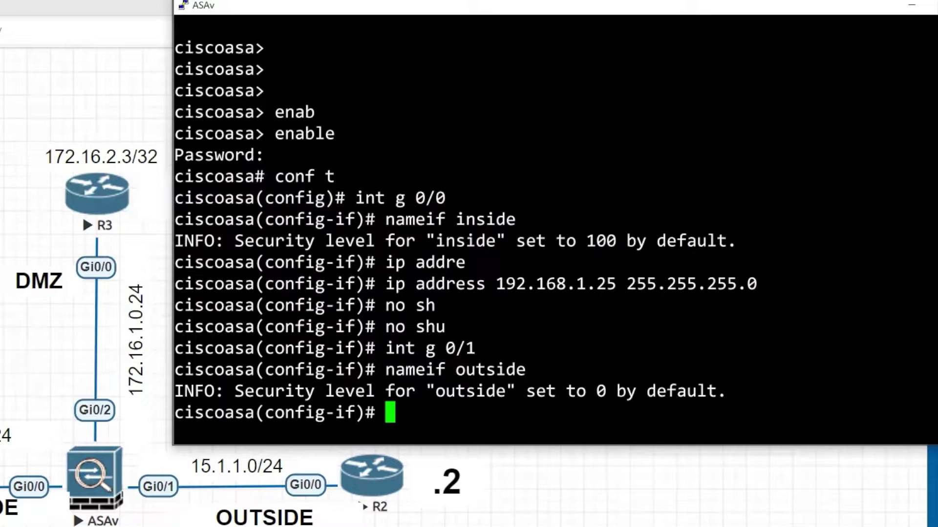
text(ip ass)
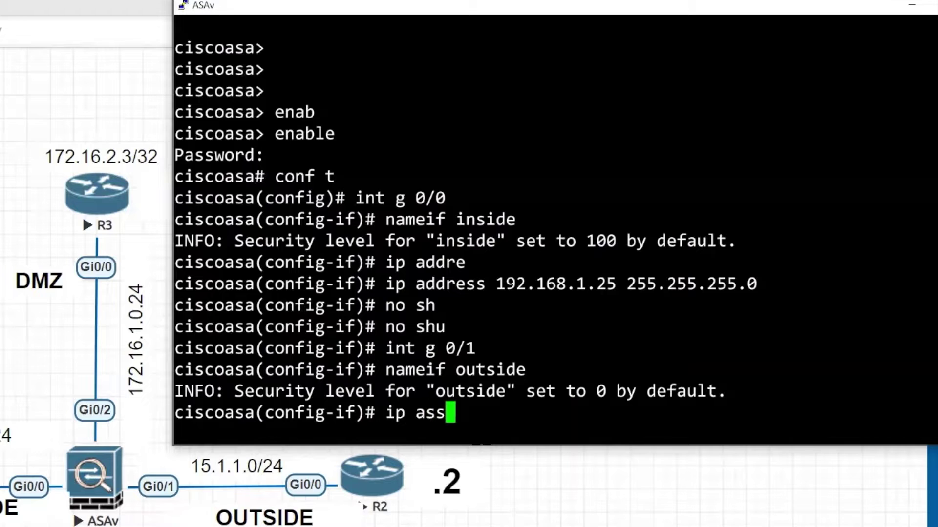
key(BackSpace)
key(BackSpace)
key(BackSpace)
text(addr)
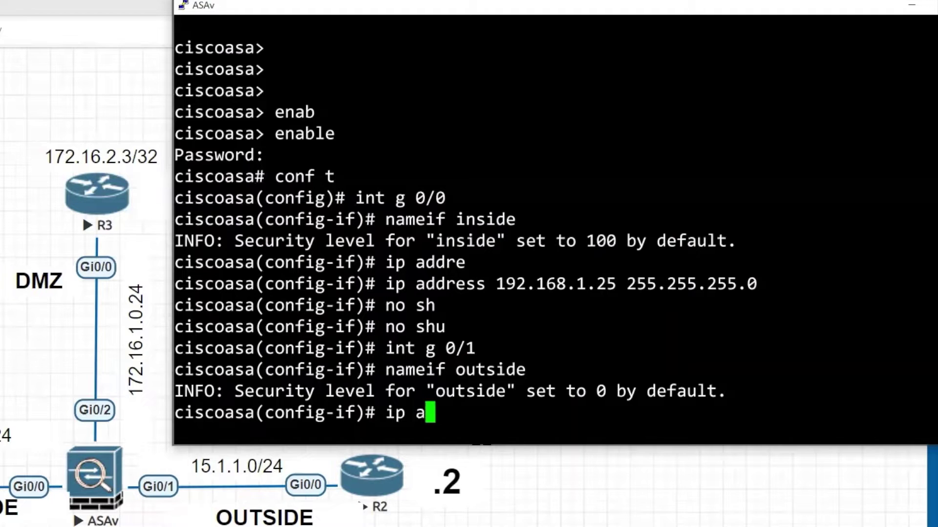
key(Tab)
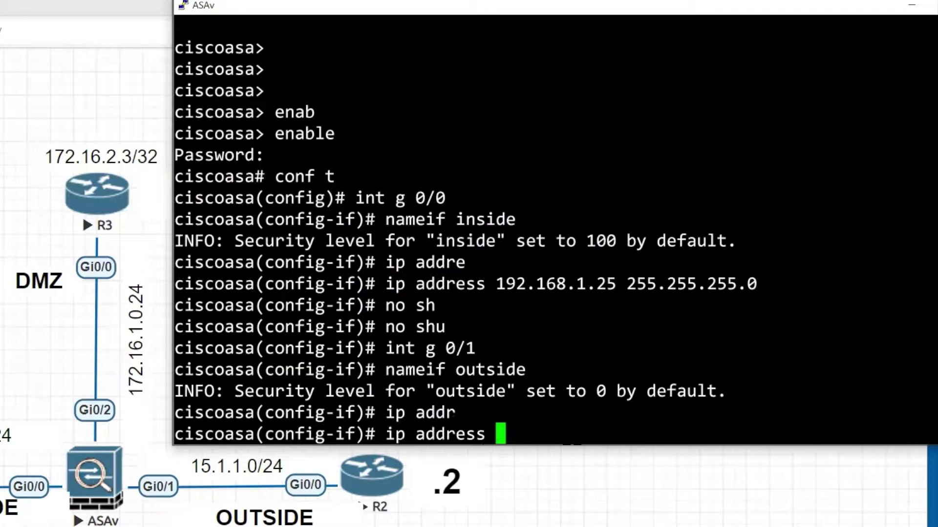
text(1)
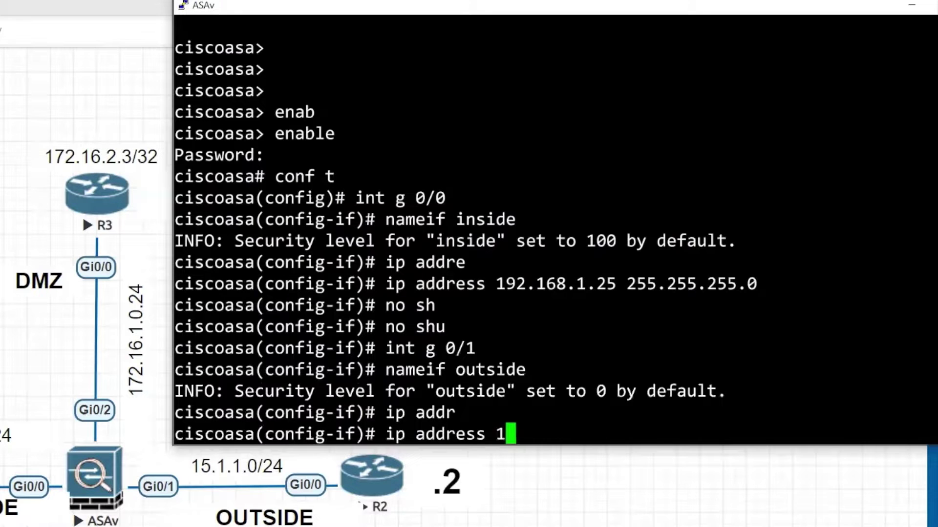
text(5.1.1.25)
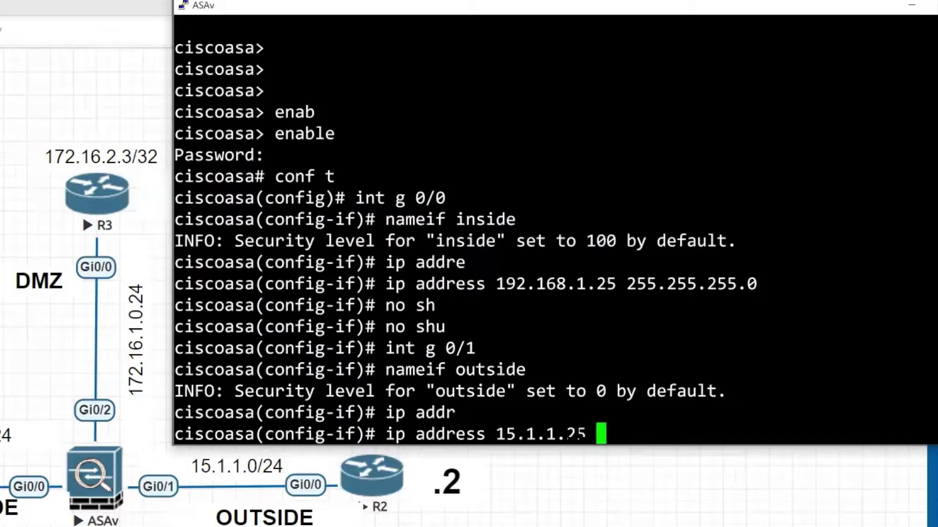
text( 255)
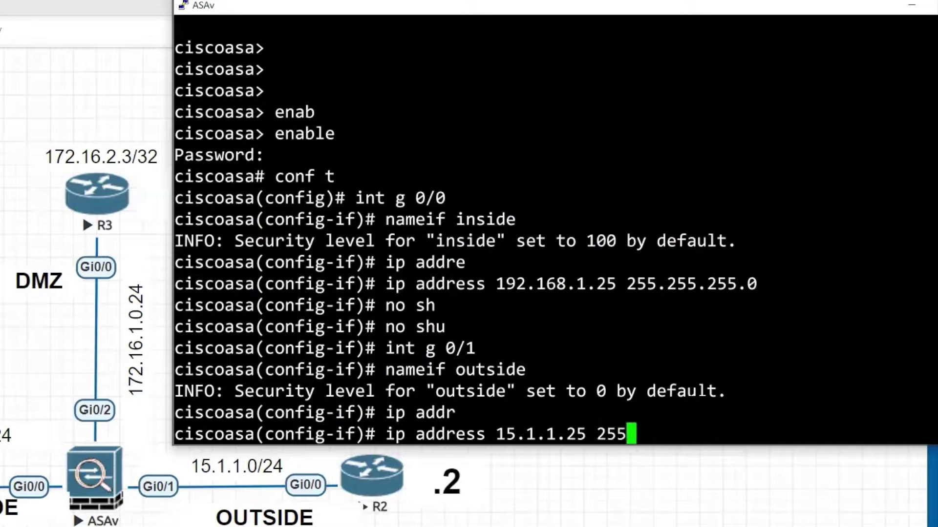
text(.255.255.0)
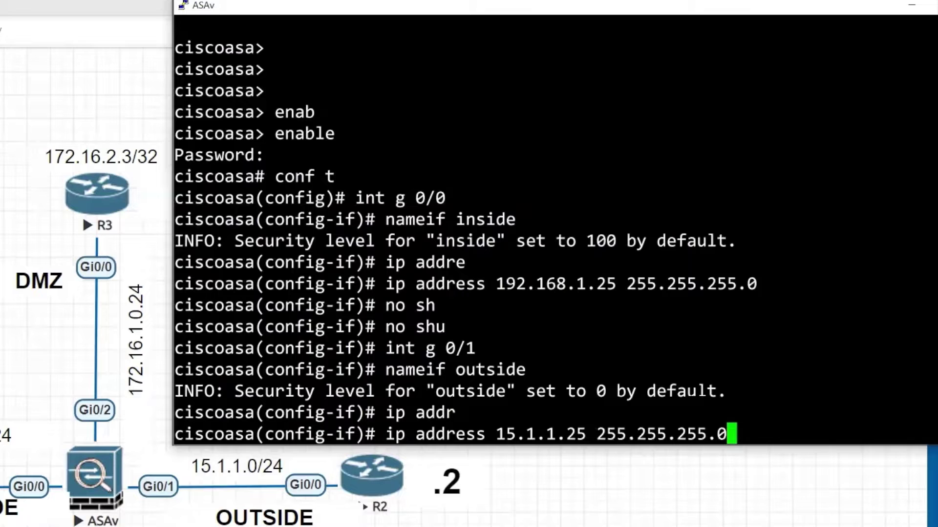
key(Return)
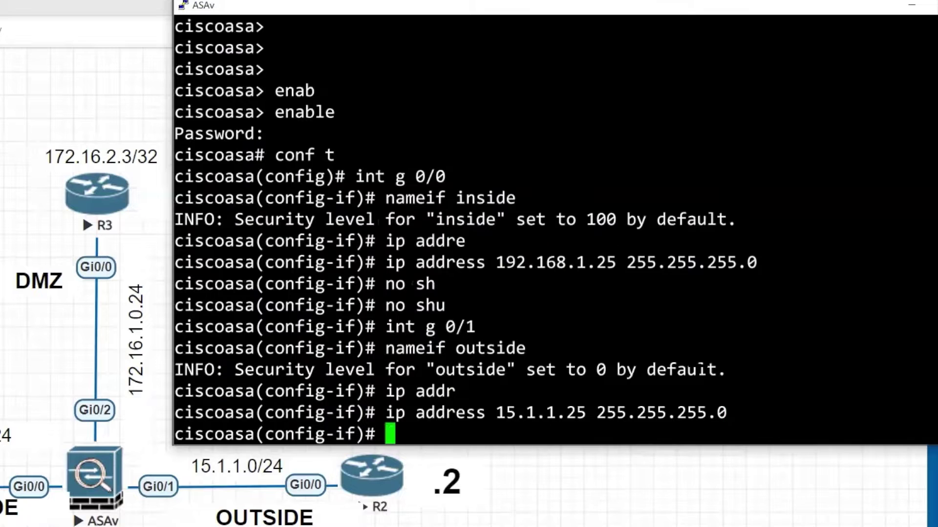
text(no shut)
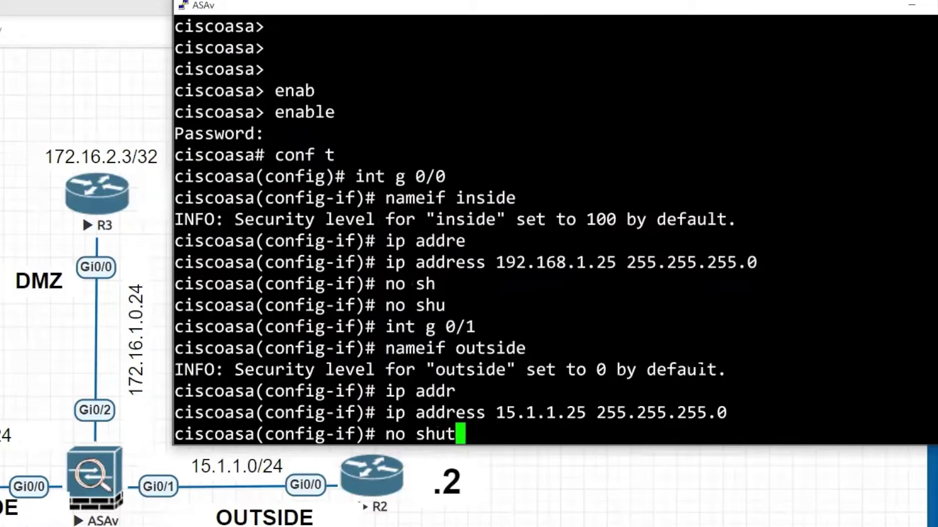
key(Return)
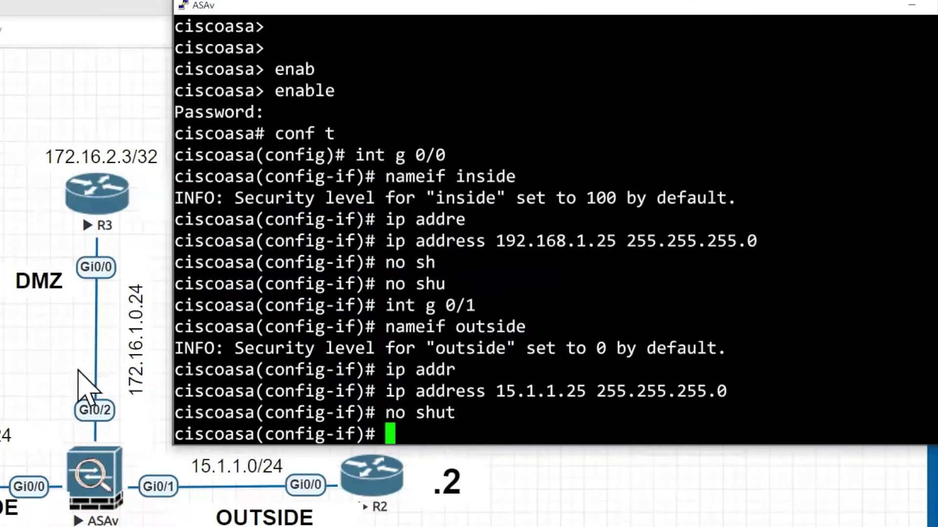
text(ir)
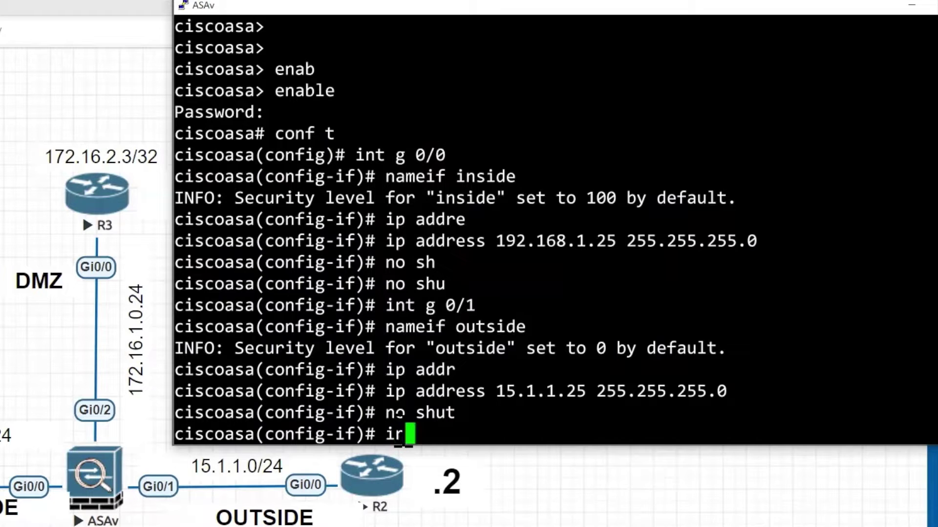
text(t g 0/2)
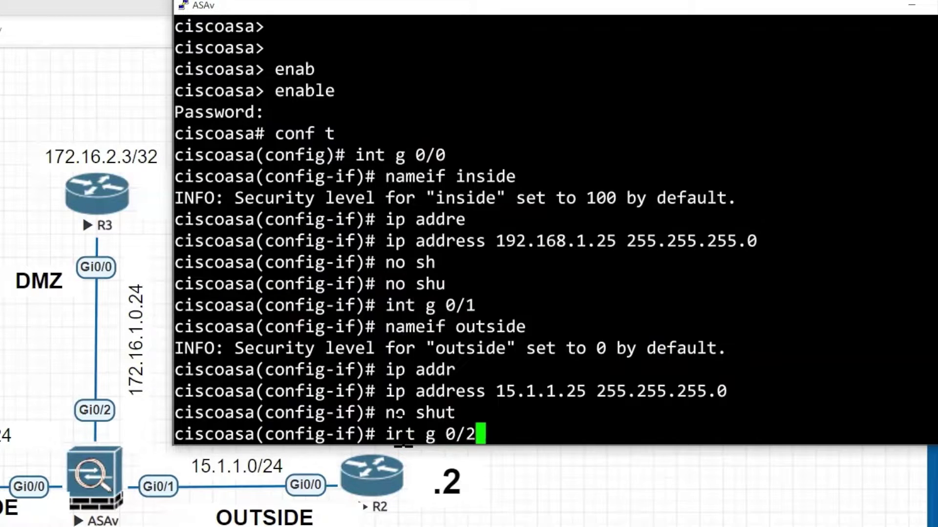
Step: Name interface g 0/2 DMZ and give it security level 75
key(Return)
text(nameif)
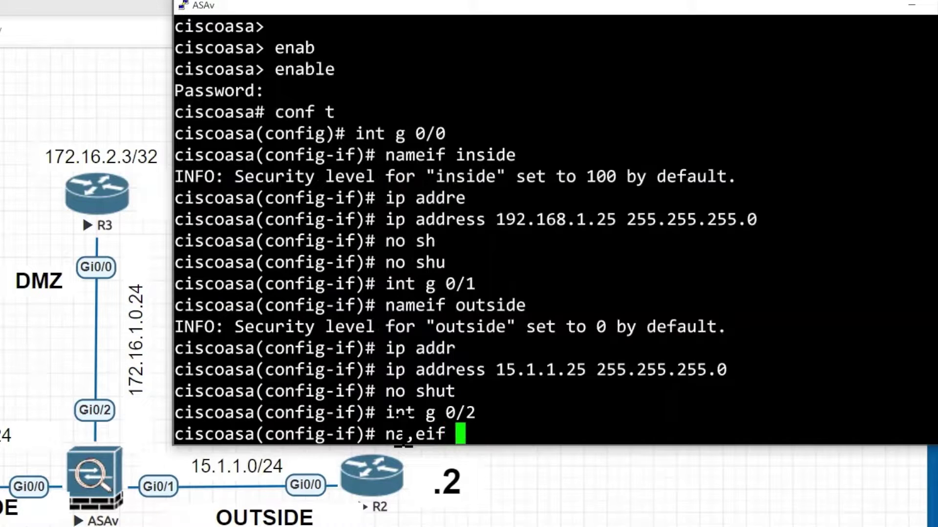
key(BackSpace)
key(BackSpace)
key(BackSpace)
key(BackSpace)
key(BackSpace)
text(meif DMZ)
key(Return)
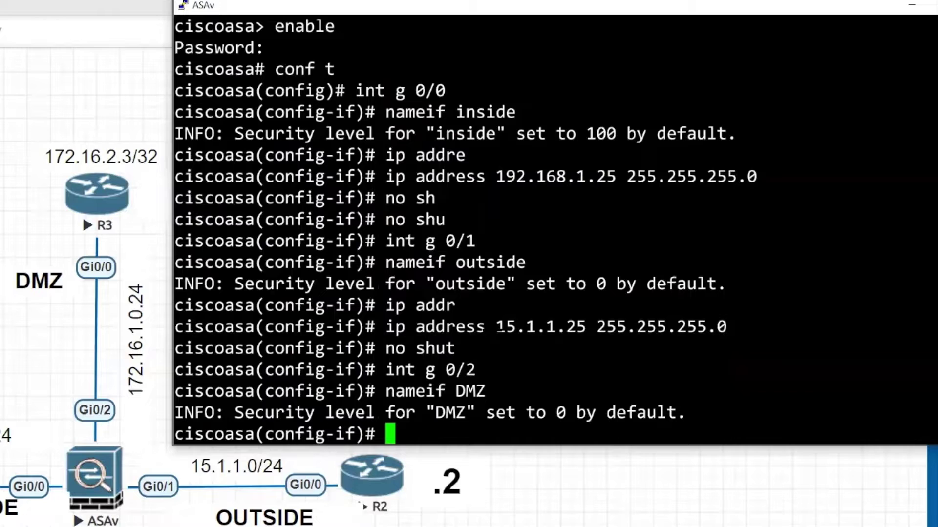
text(security-level)
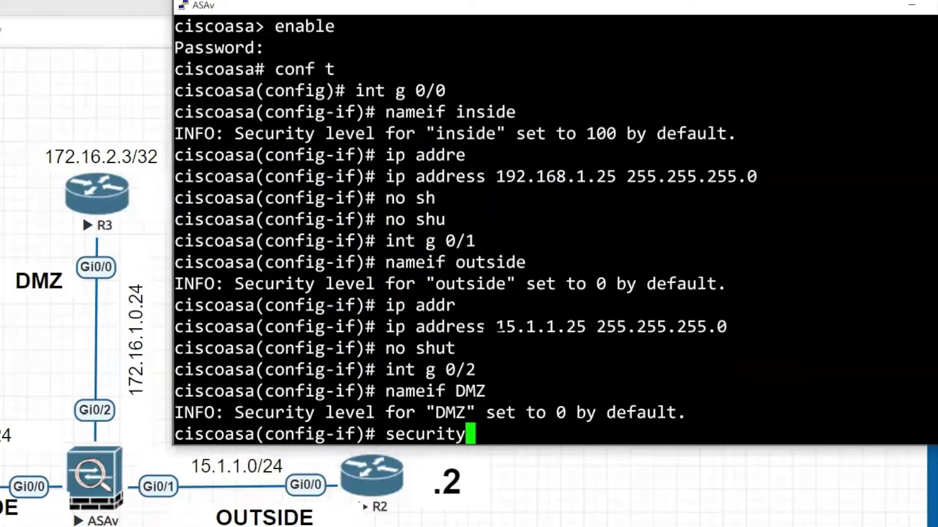
key(BackSpace)
key(Tab)
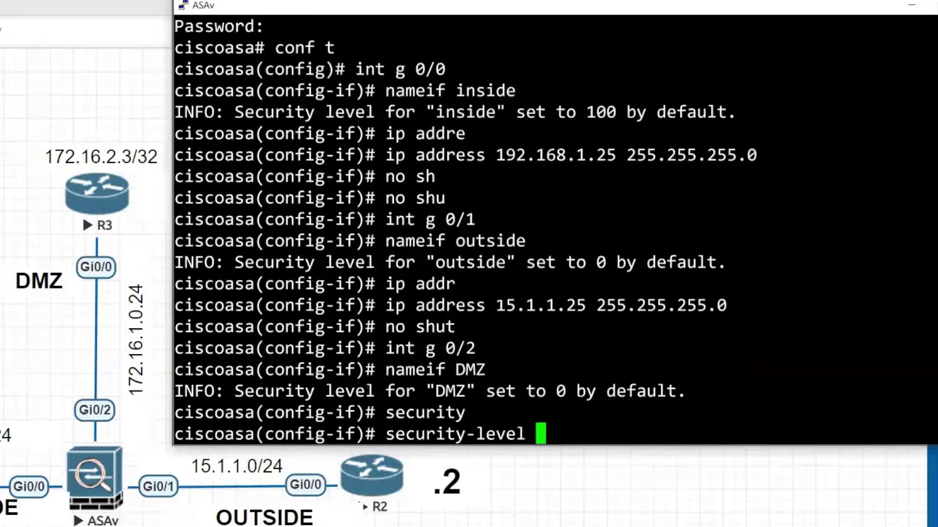
text(75)
key(Return)
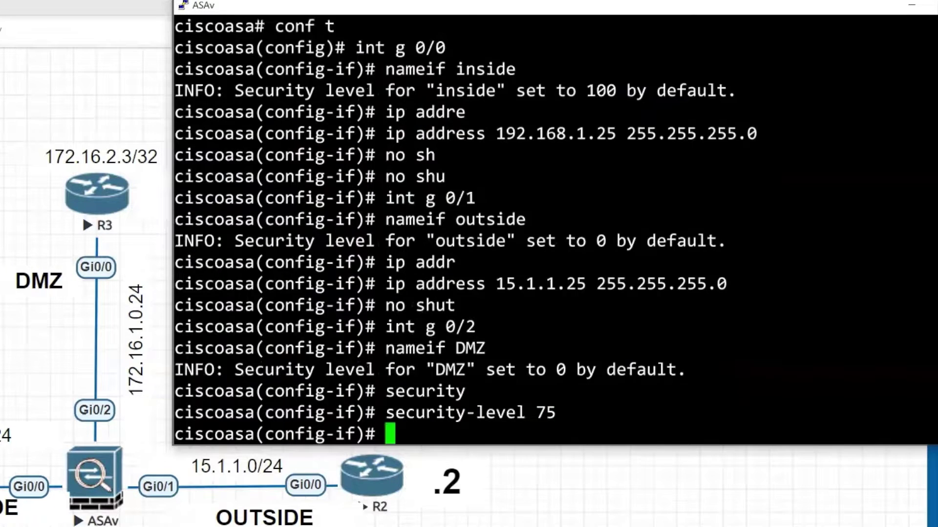
Step: Assign 172.16.1.25 255.255.255.0 to the DMZ interface, enable it, and save with wr
text(ip add)
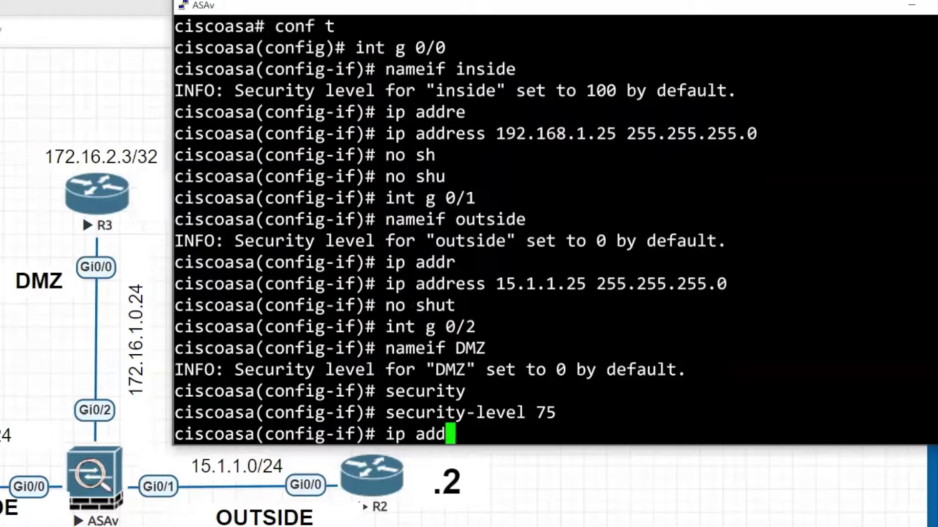
key(Tab)
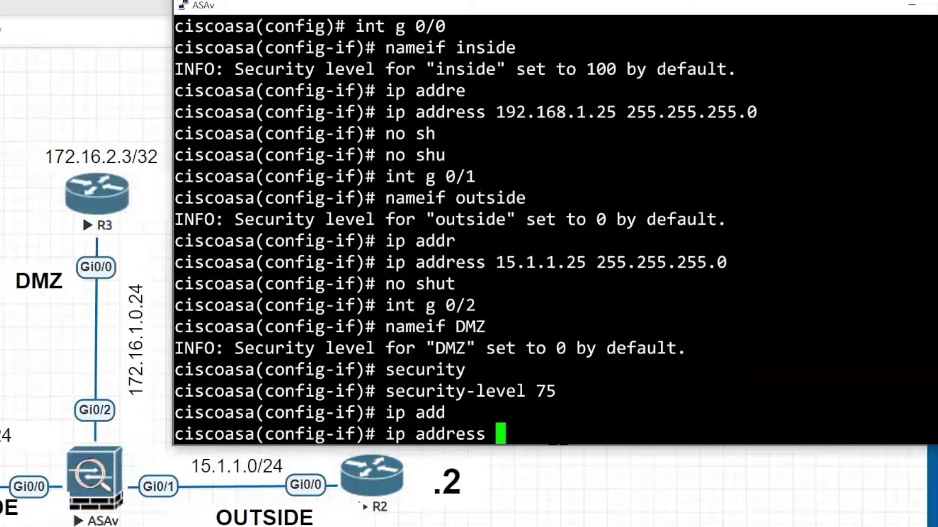
text(172.1)
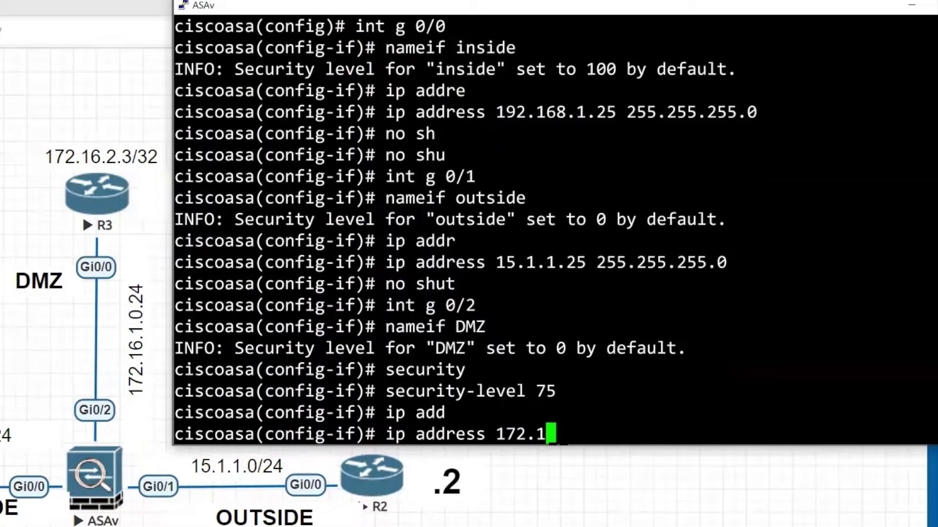
text(6.1.)
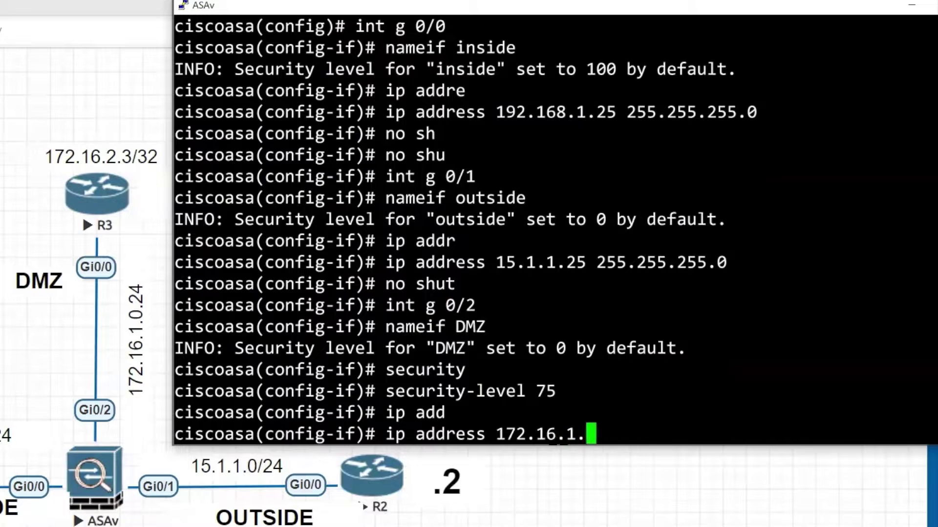
text(25 )
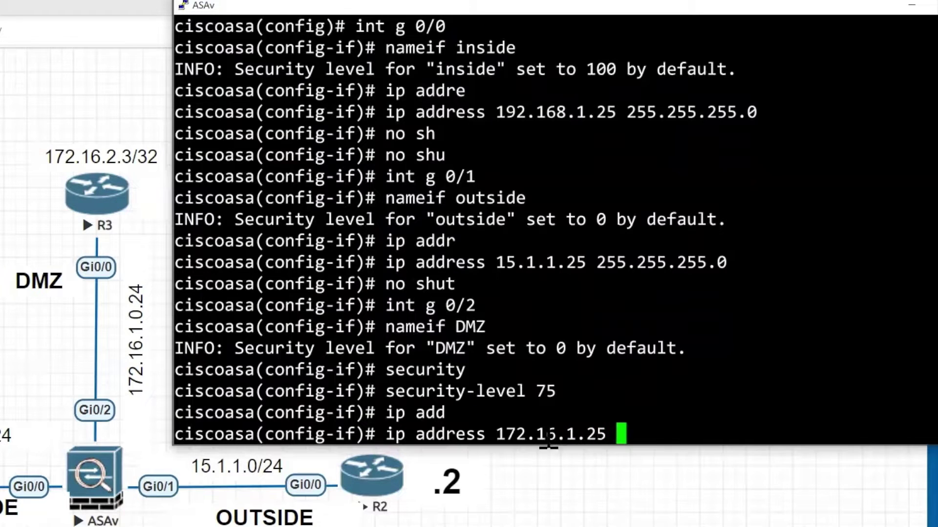
text(255.2)
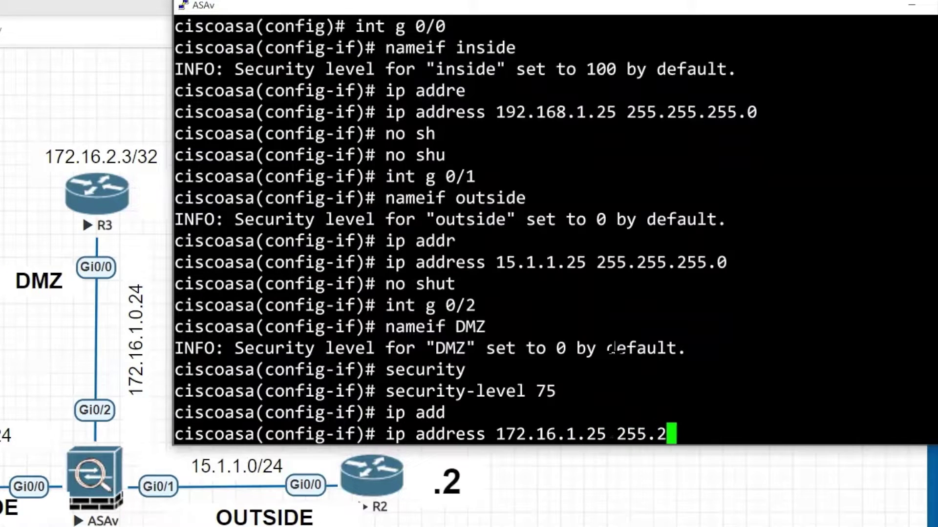
text(55.255.0)
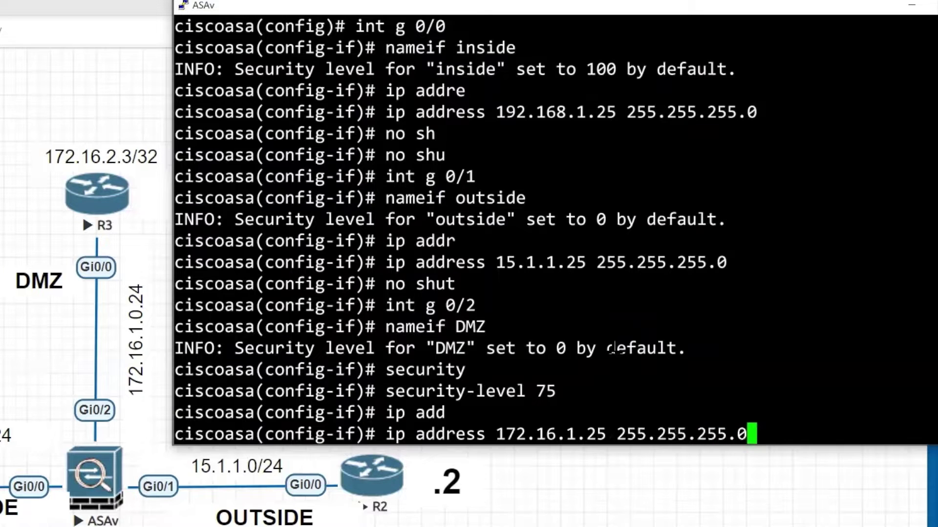
key(Return)
text(no shut)
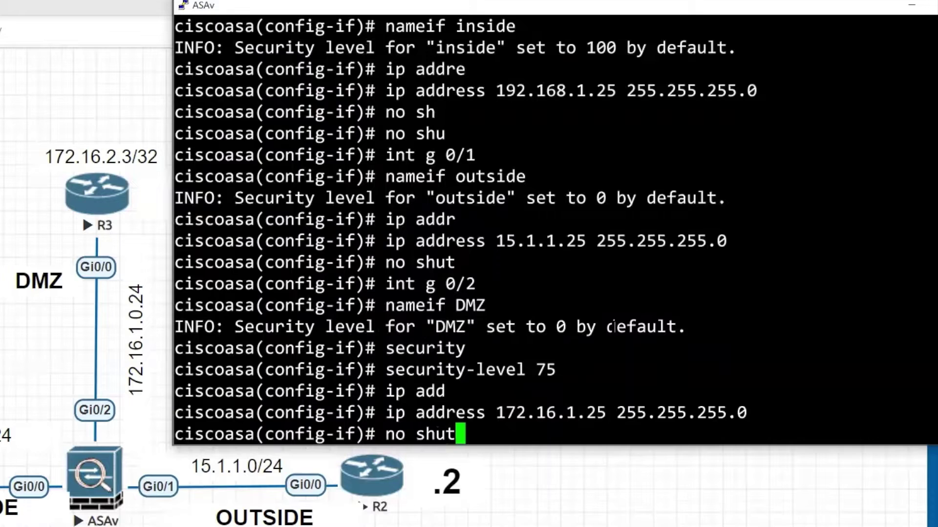
key(Return)
text(wr)
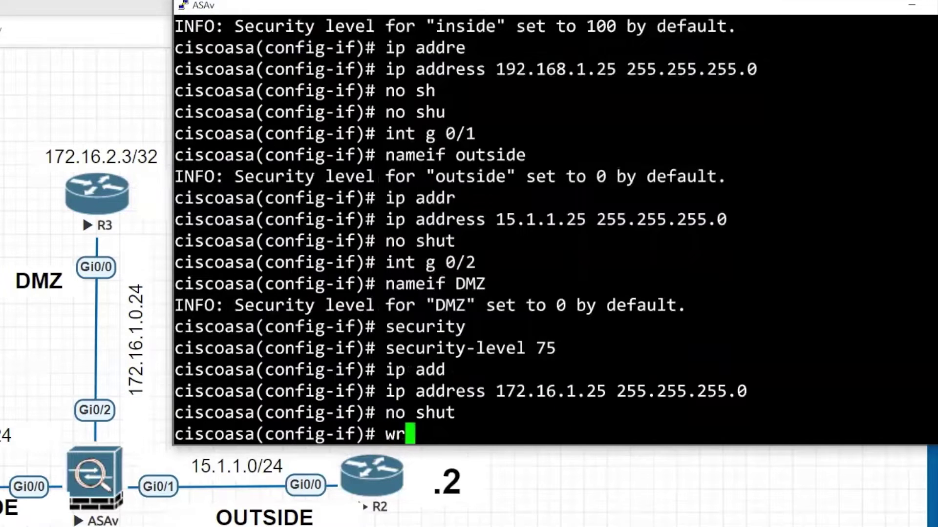
key(Return)
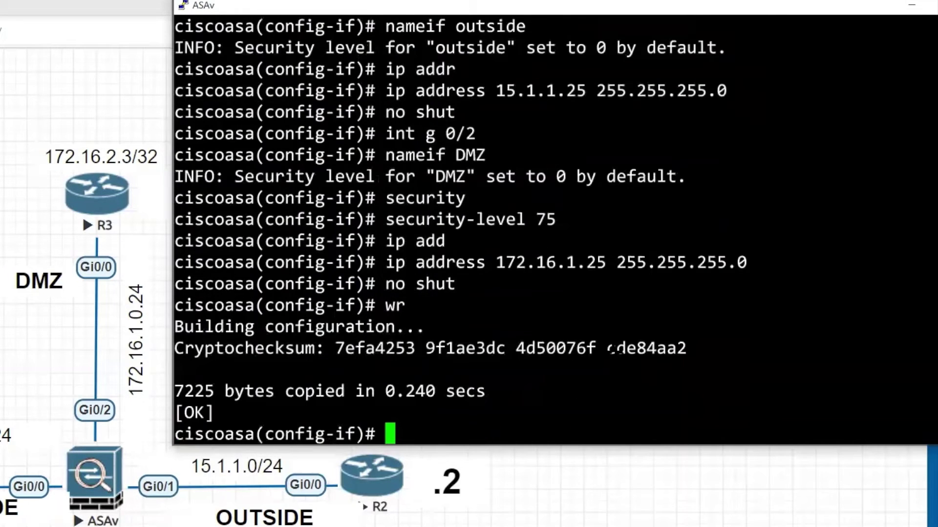
Step: Run sh int ip brief and highlight Gi0/0 to Gi0/2 showing up
text(sh )
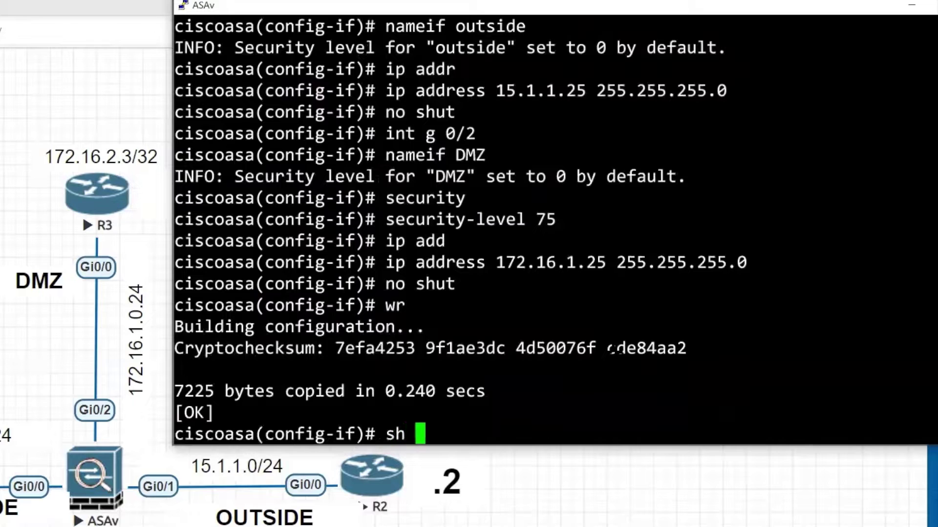
text(i)
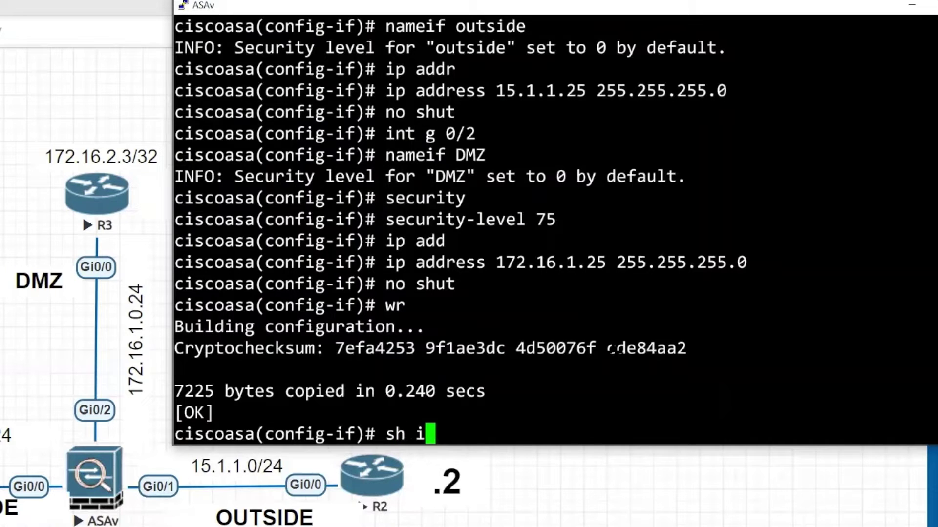
text(nt )
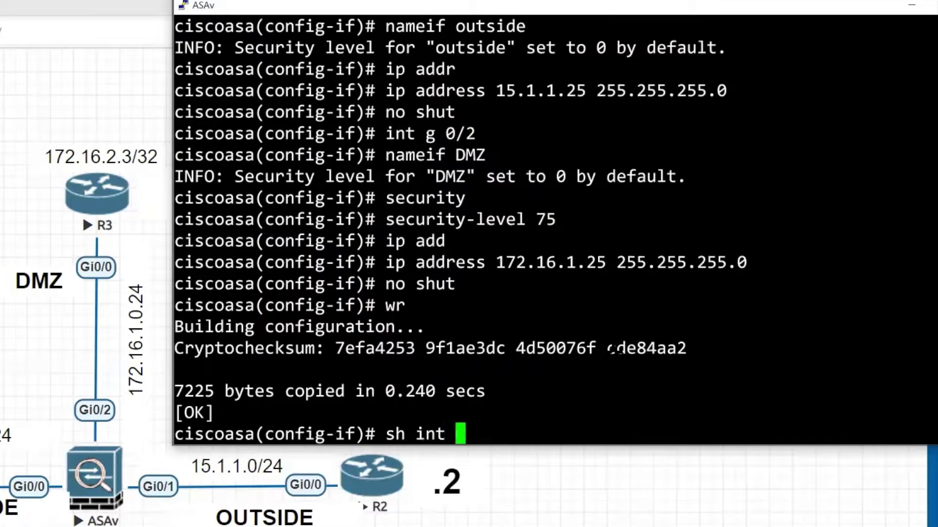
text(ip brief)
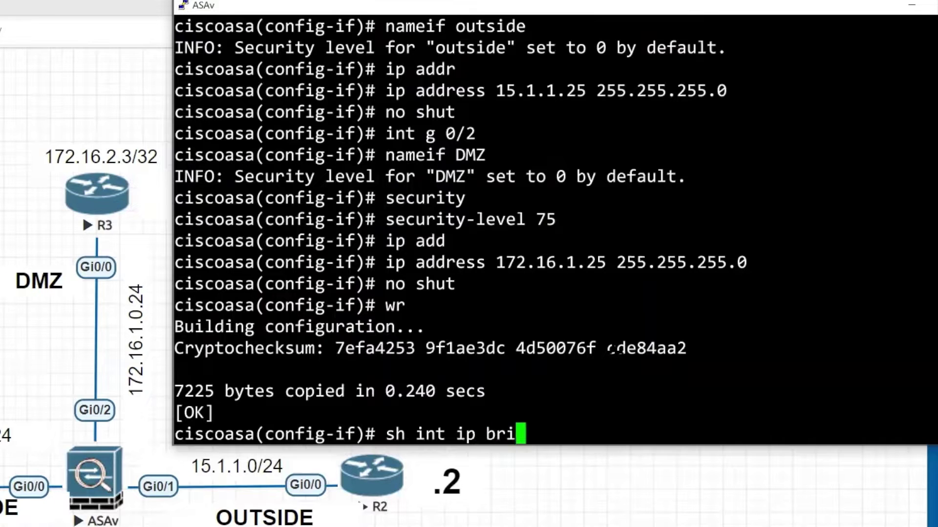
key(Return)
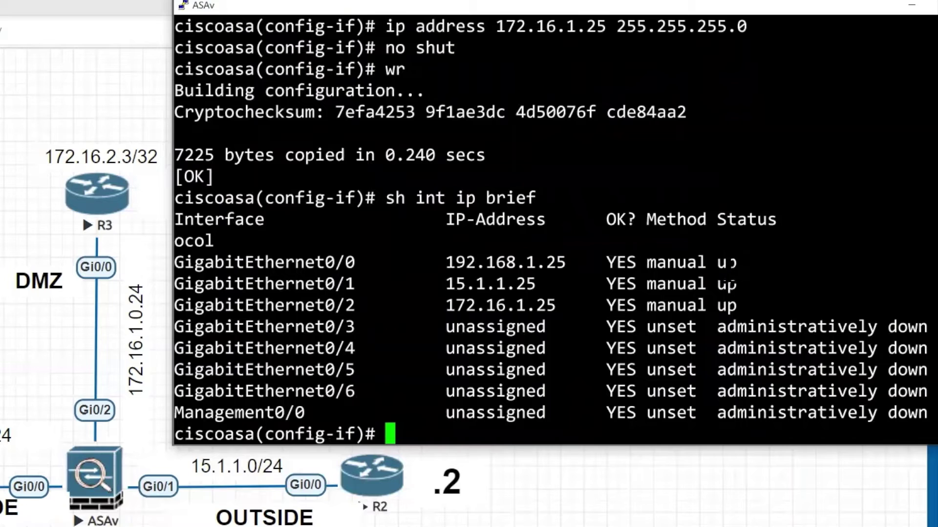
drag(717, 262, 745, 309)
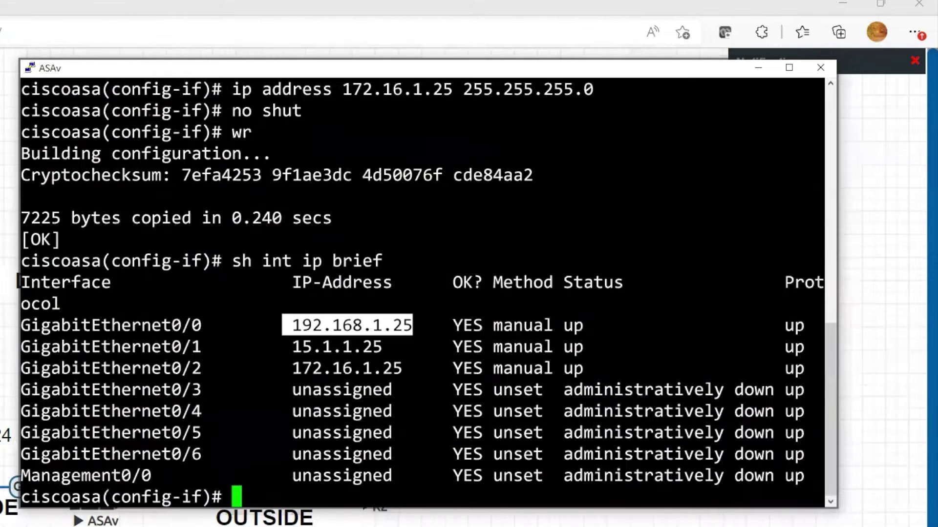
Step: Run sh nameif to confirm inside 100, outside 0, DMZ 75, then exit interface mode
text(s)
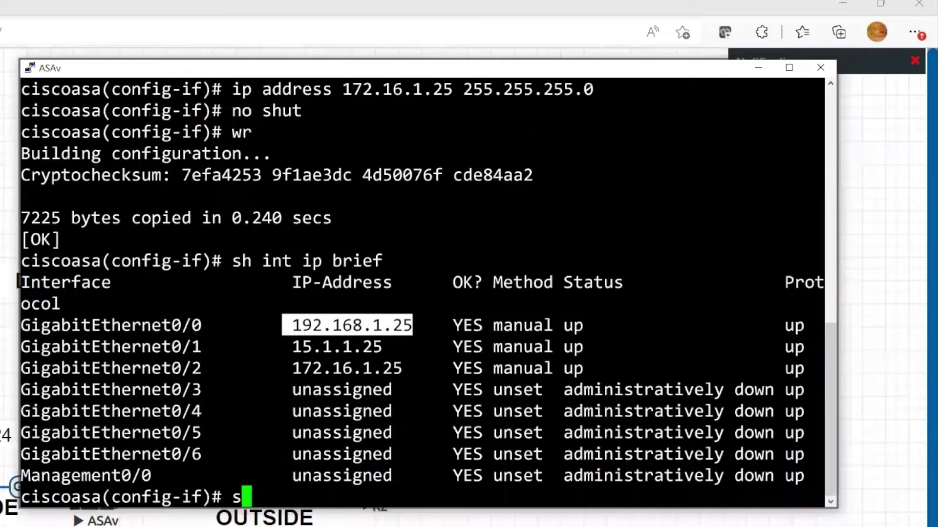
text(h nameif)
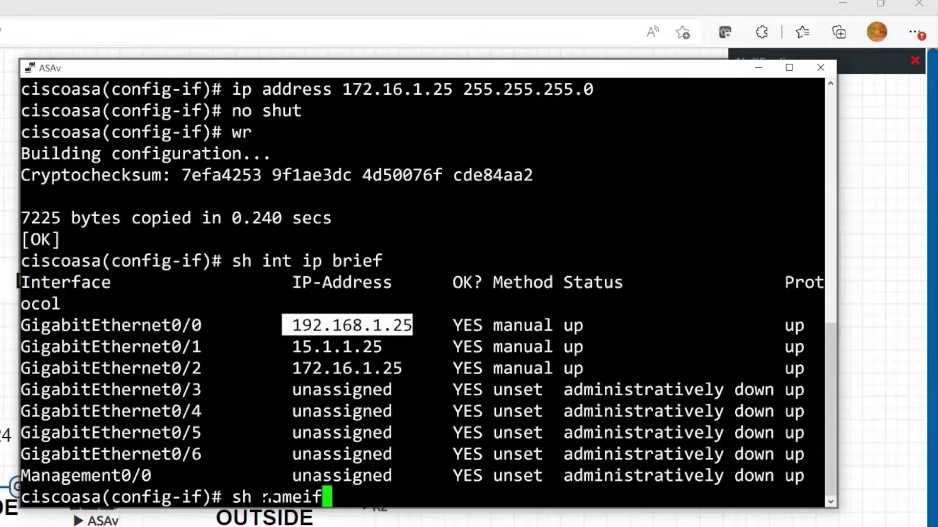
key(Return)
drag(262, 411, 312, 411)
drag(513, 412, 595, 411)
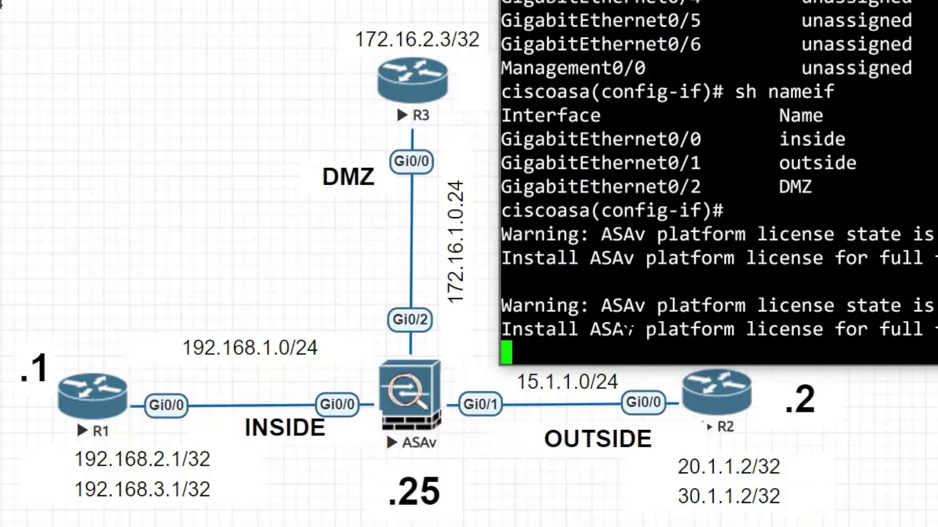
key(Return)
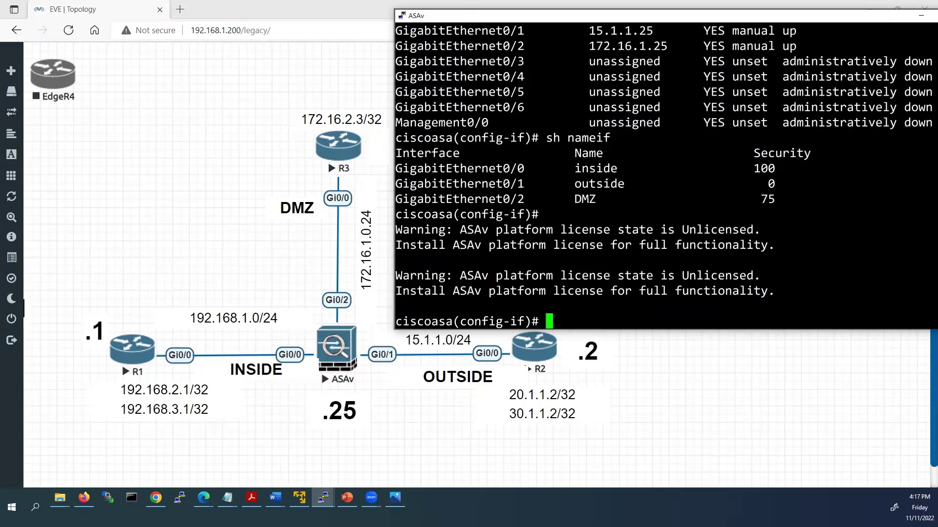
text(exit)
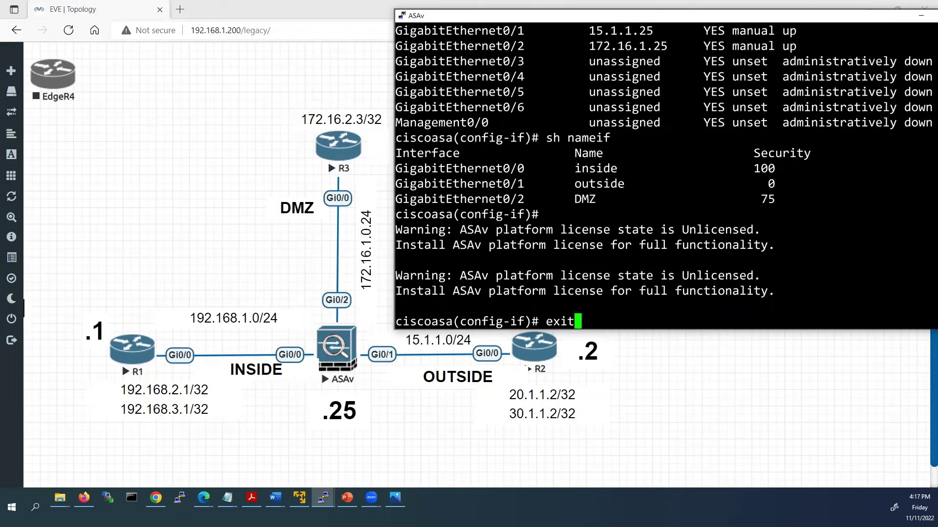
key(Return)
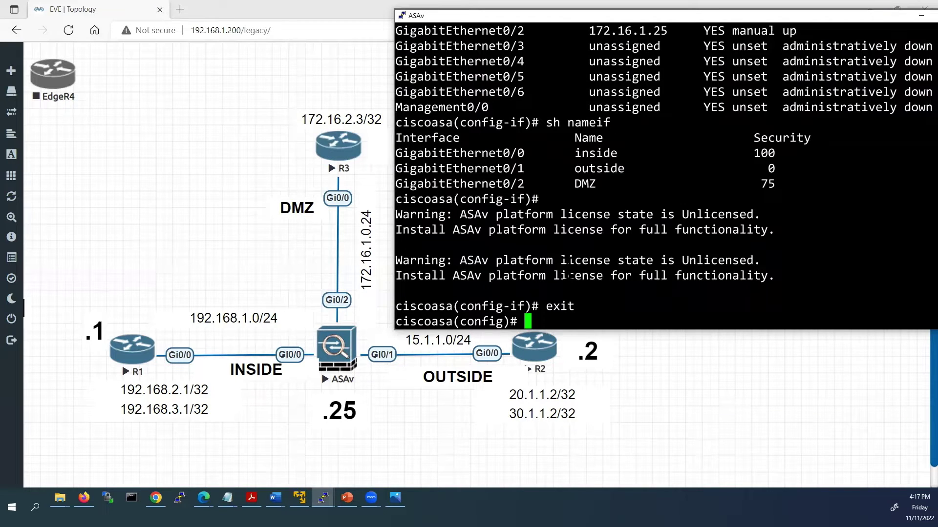
Step: Add route inside 192.168.2.1 255.255.255.255 via next hop 192.168.1.1
text(rot)
key(BackSpace)
text(ute ?)
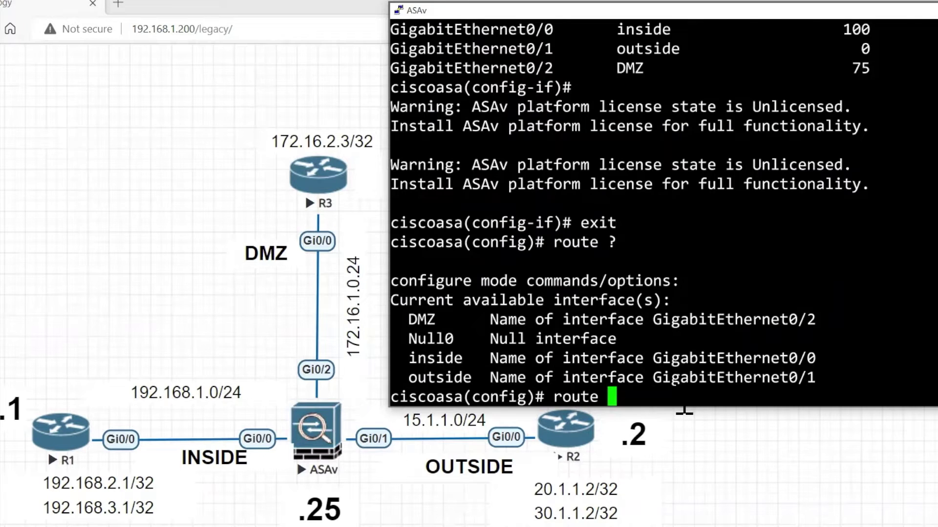
text(inside)
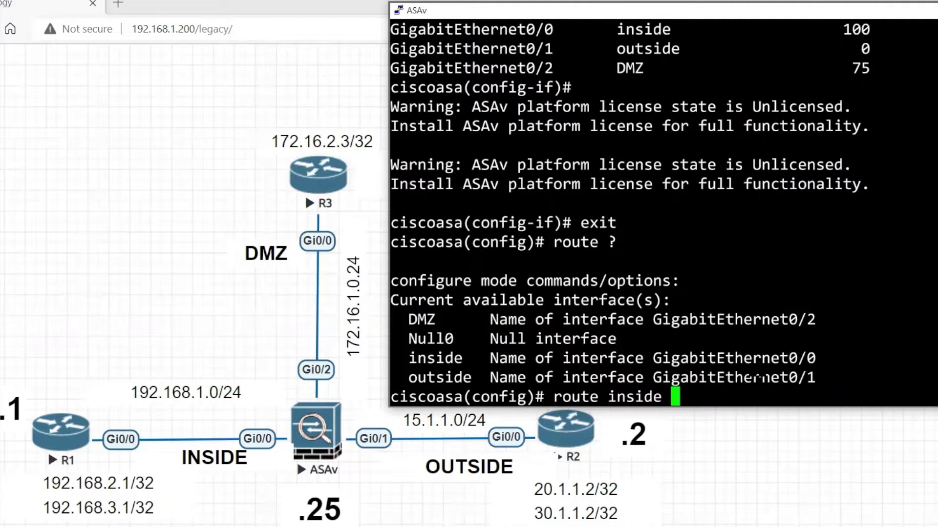
text(192)
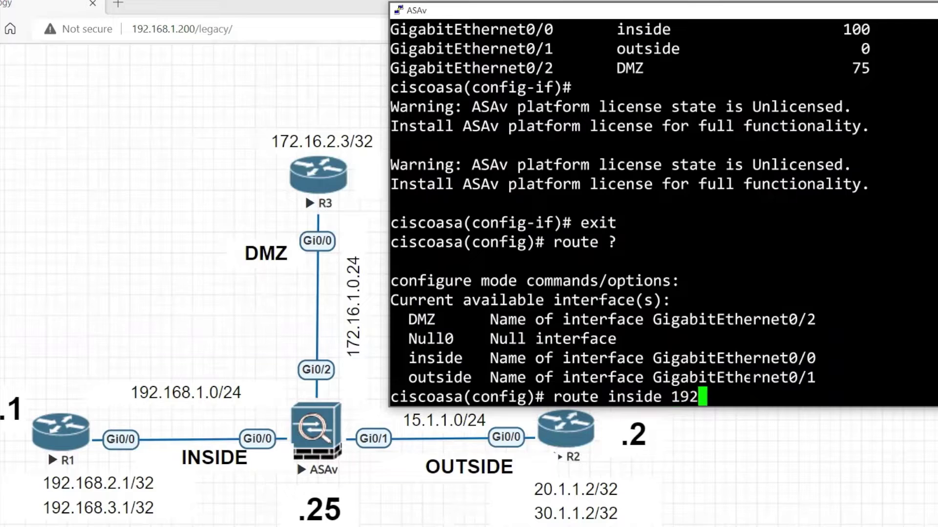
text(.168.2.)
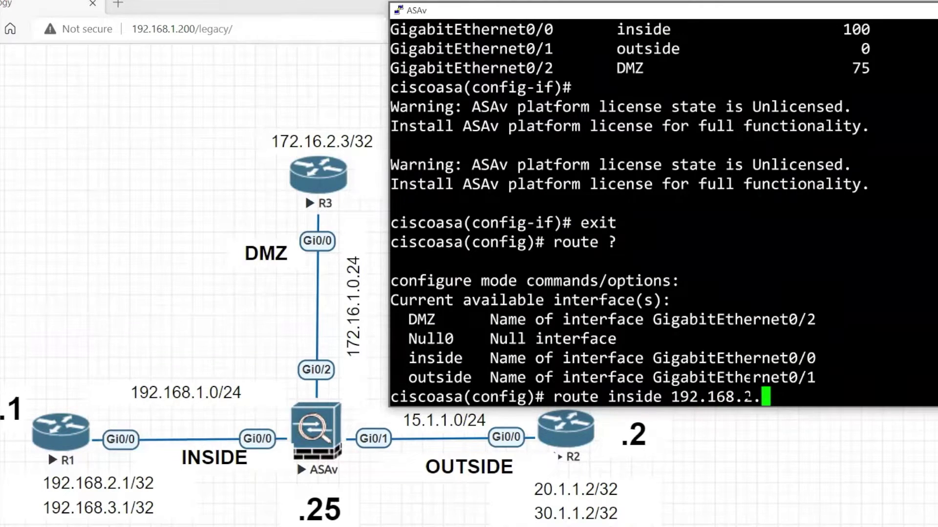
text(1 255)
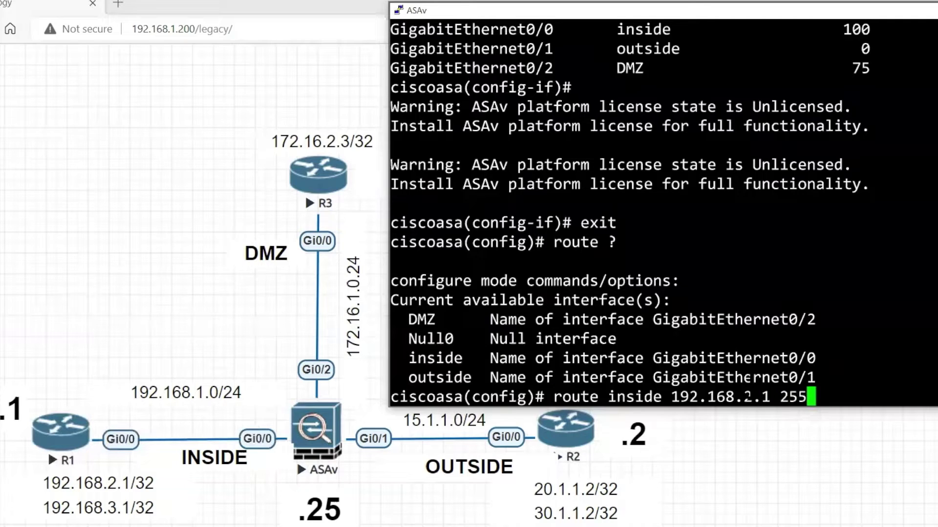
text(.255.255.255)
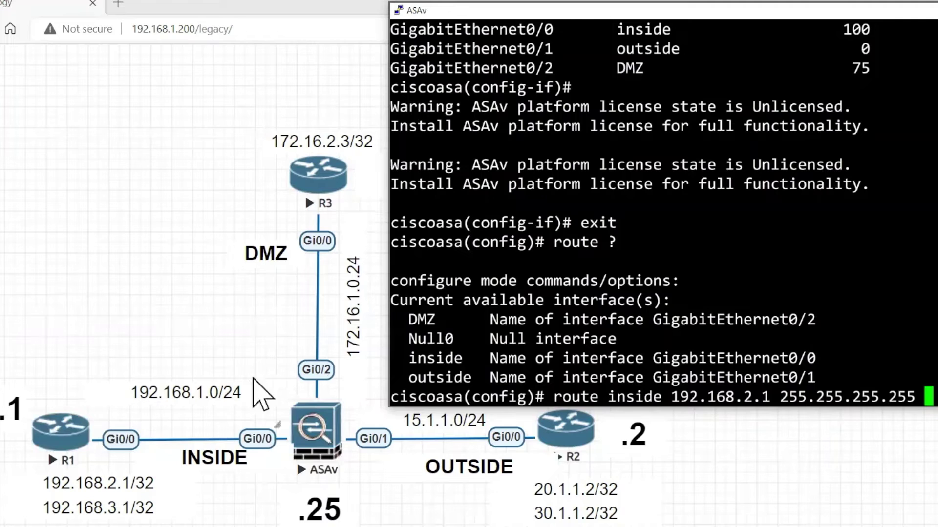
mouse_move(162, 395)
mouse_down()
mouse_move(146, 394)
mouse_move(176, 403)
mouse_up()
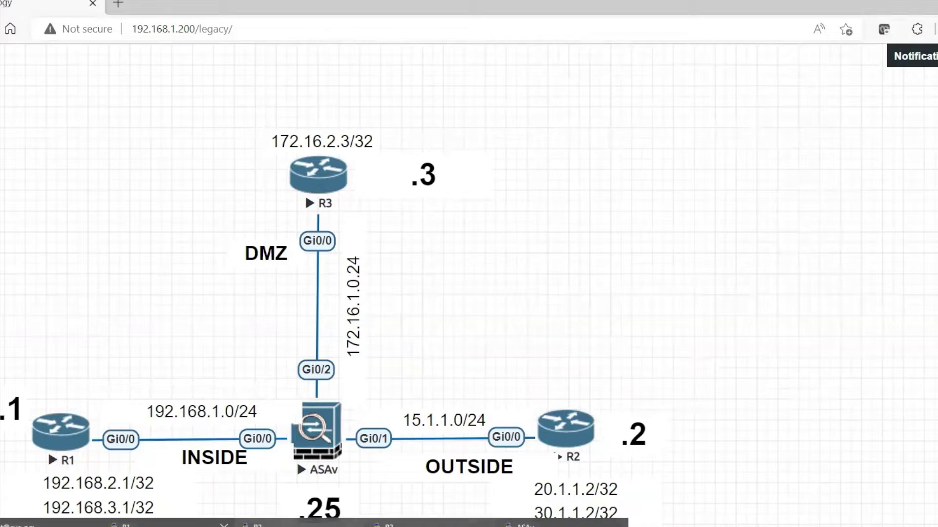
click(537, 523)
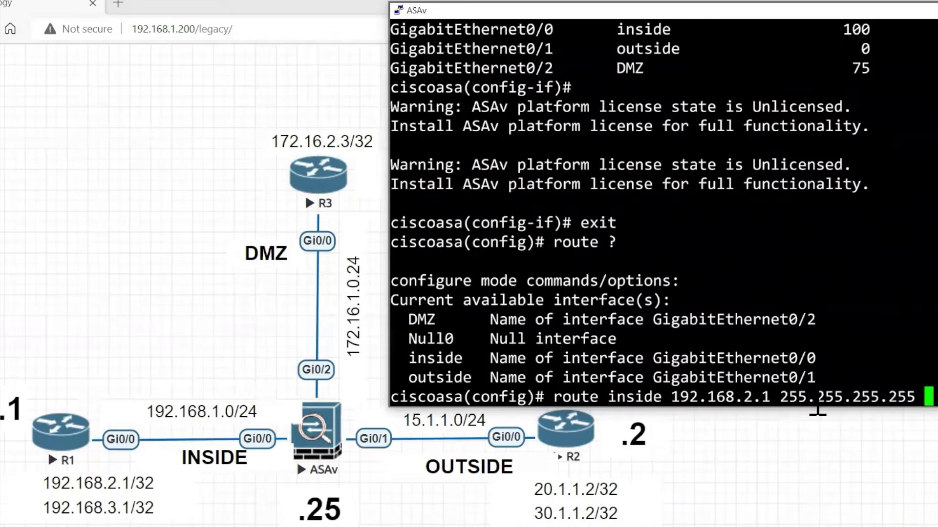
text(192.168)
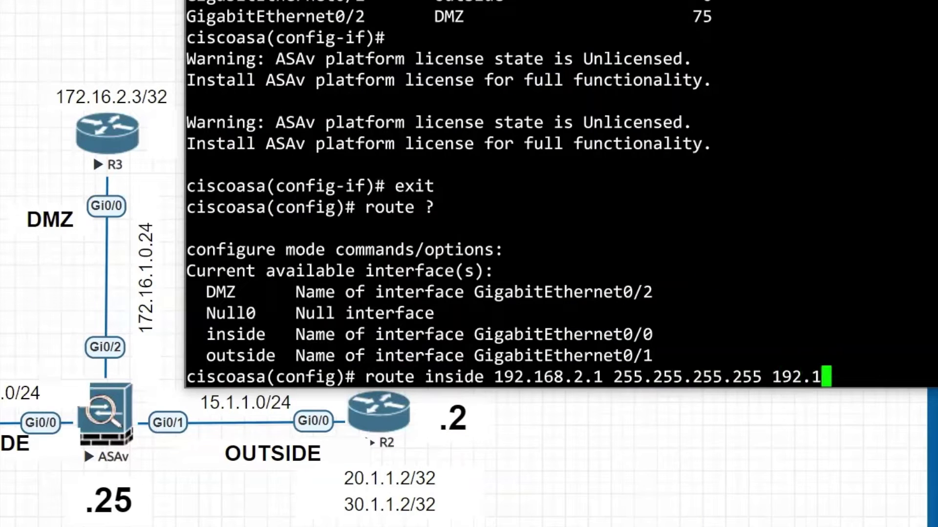
text(.1.1)
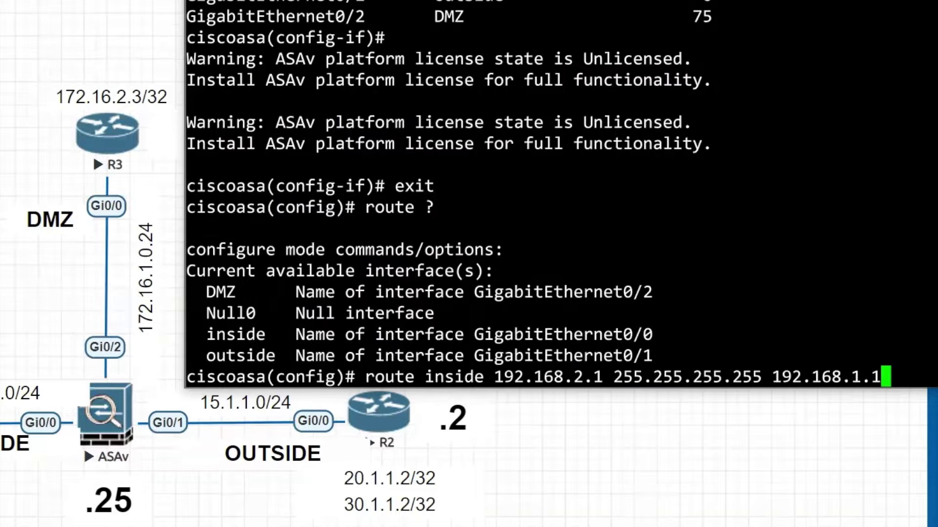
key(Return)
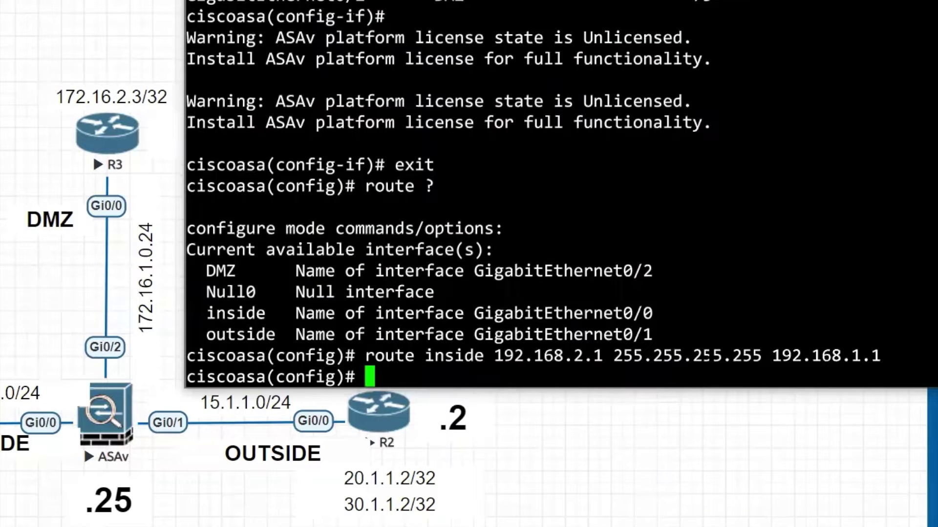
Step: Recall that route and edit it to add host 192.168.3.1 via 192.168.1.1
key(Up)
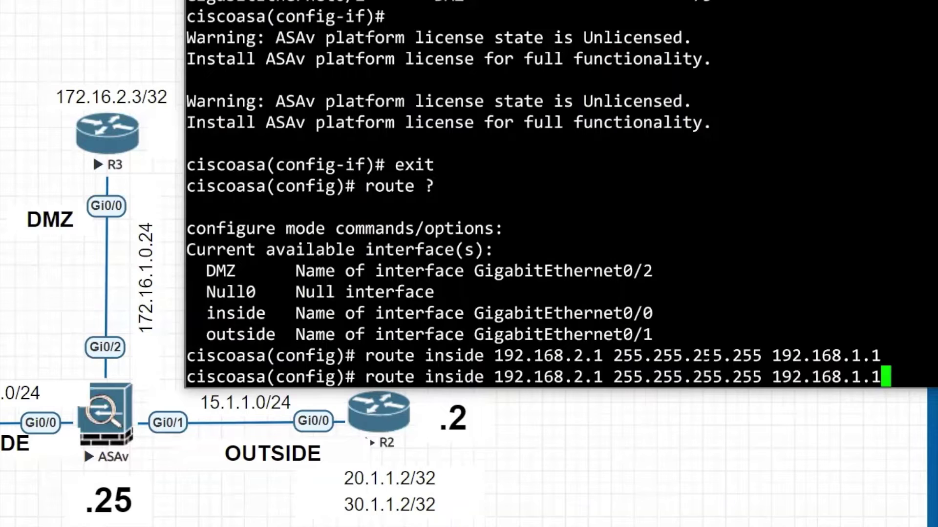
key(Left)
key(Left)
key(Left)
key(Left)
key(Left)
key(Left)
key(Left)
key(Left)
key(Left)
key(Left)
key(Left)
key(Left)
key(Left)
key(Left)
key(Left)
key(Left)
key(Left)
key(Left)
key(Left)
key(Left)
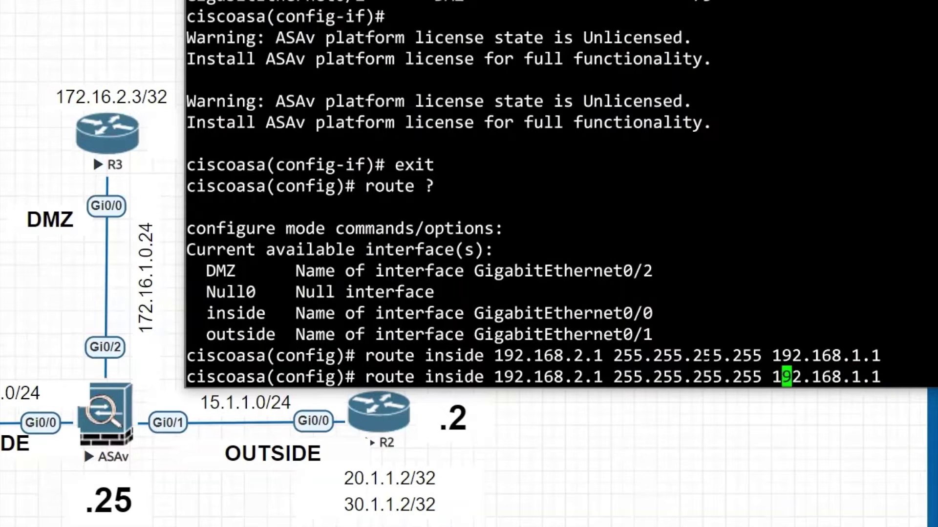
key(Left)
key(Left)
key(BackSpace)
text(3)
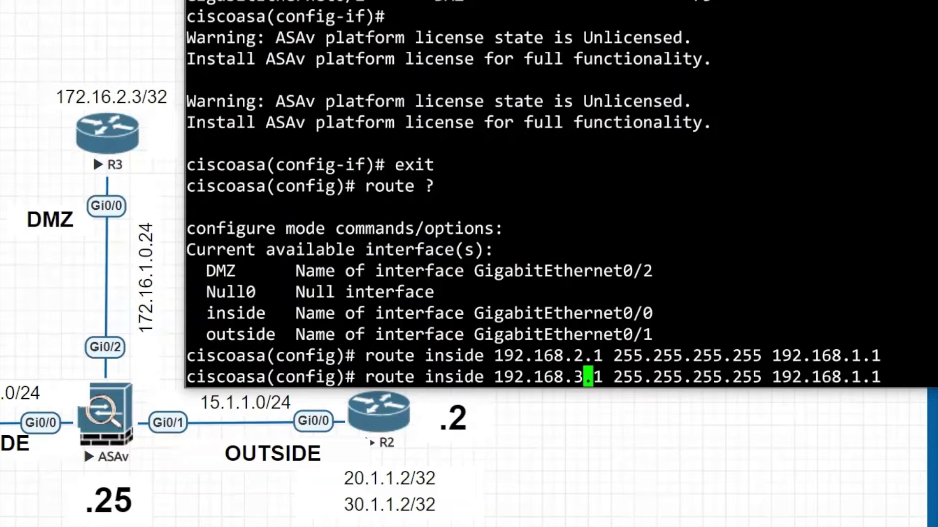
key(Return)
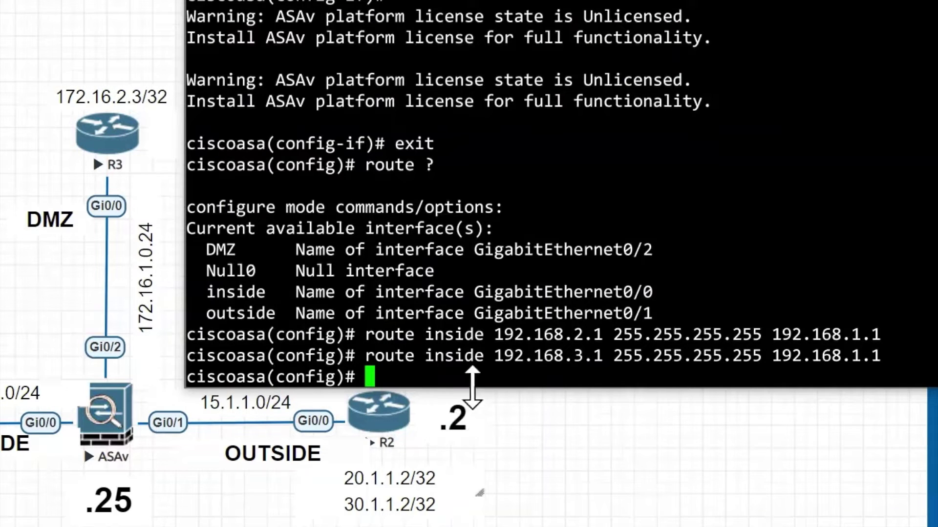
Step: Enter route DMZ 172.16.2.3 255.255.255.255 with next hop 172.16.1.3
text(route)
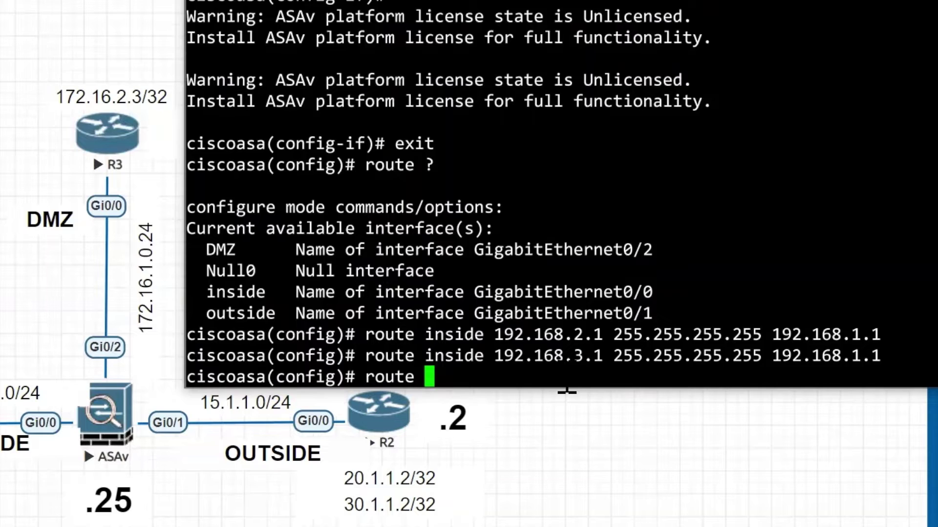
text(?)
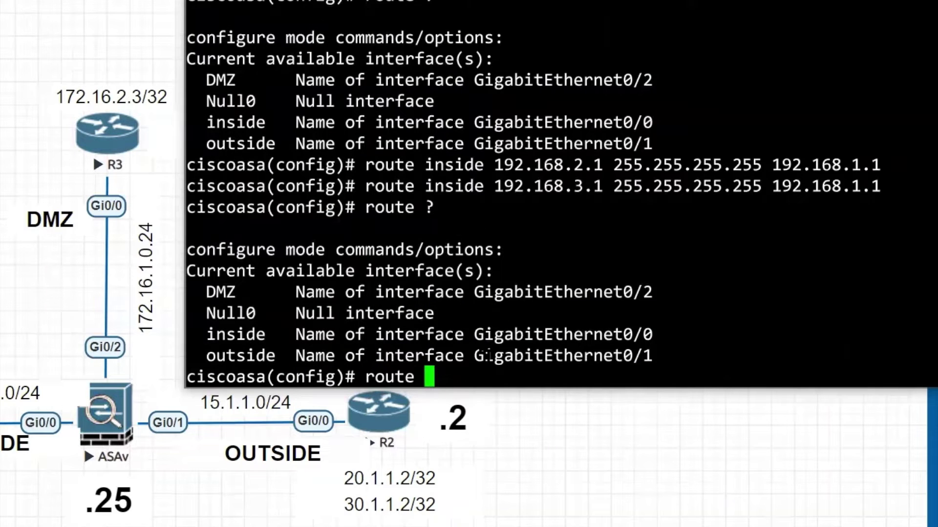
text(DMZ)
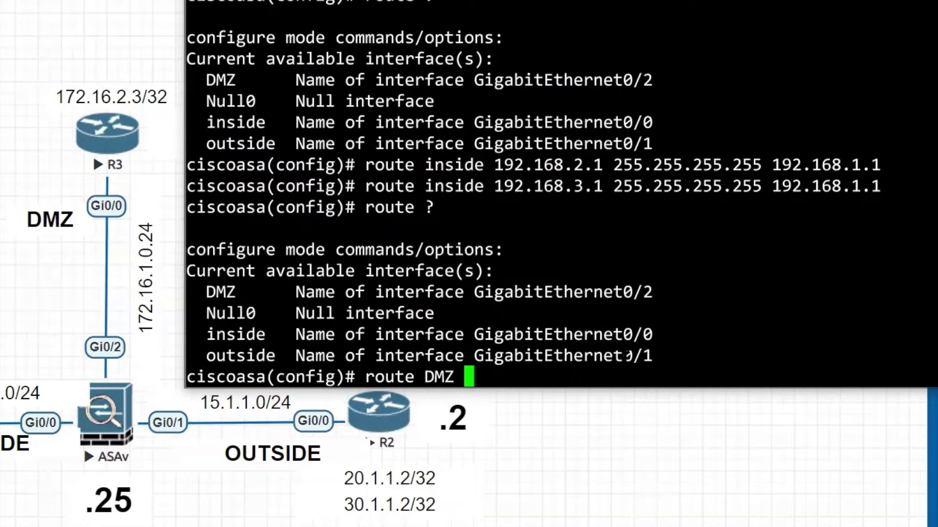
text(172)
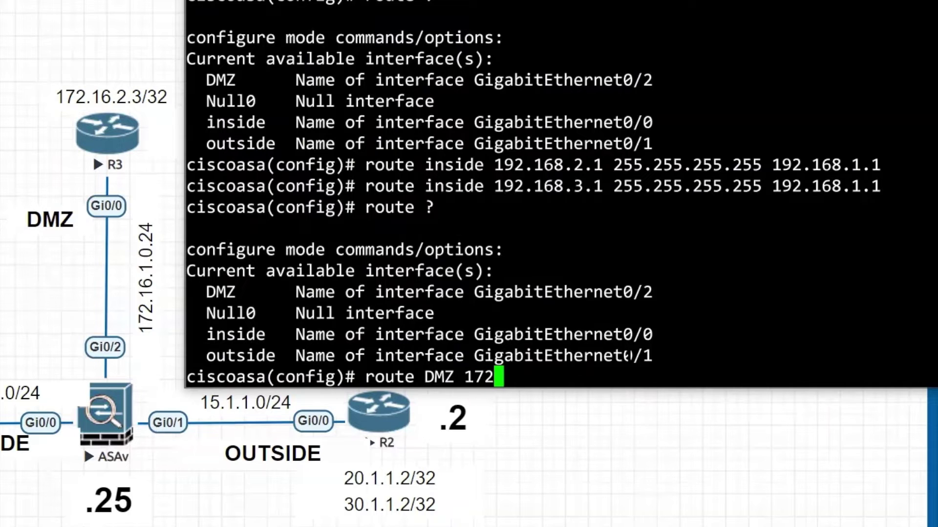
text(.16.)
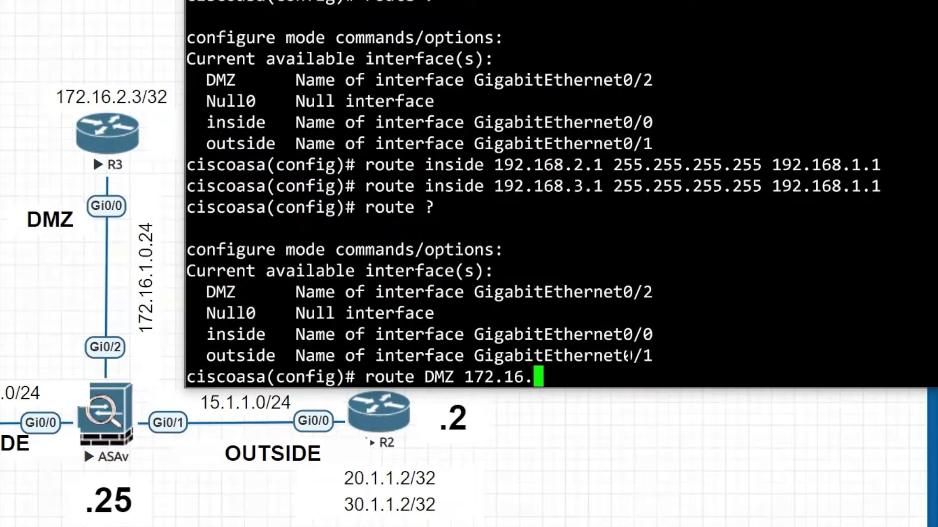
text(2.3 2)
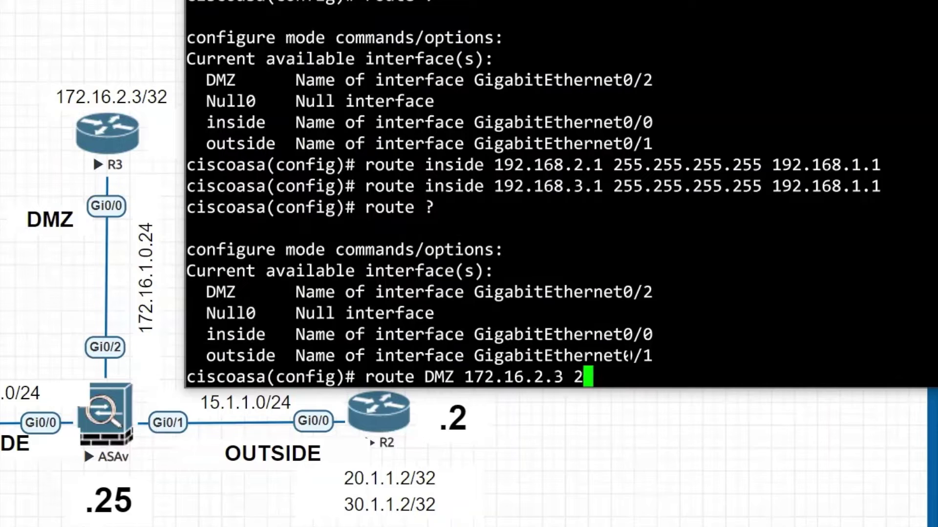
text(55.255.2)
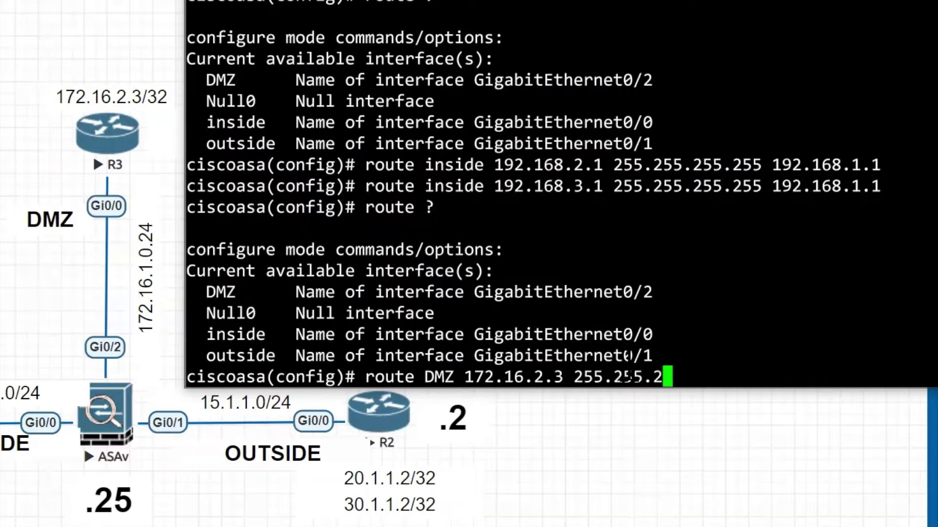
text(55.255)
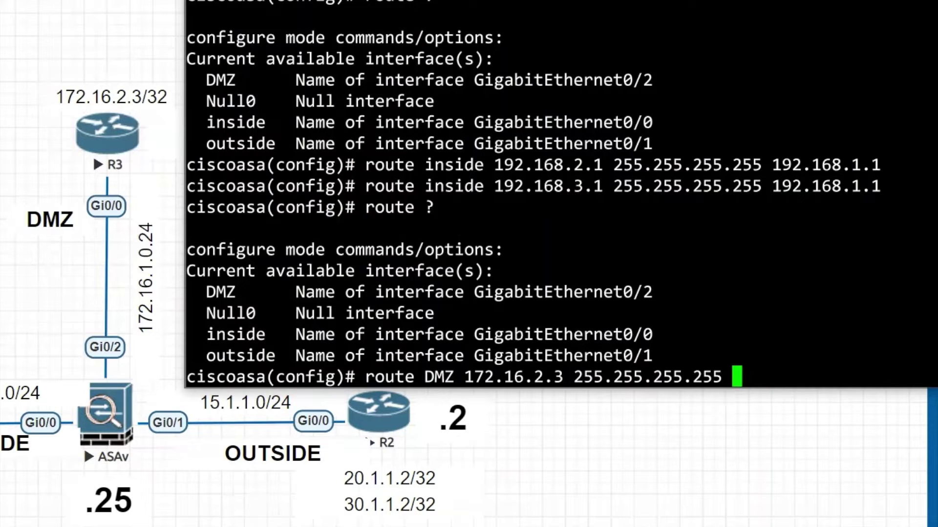
text(172.16)
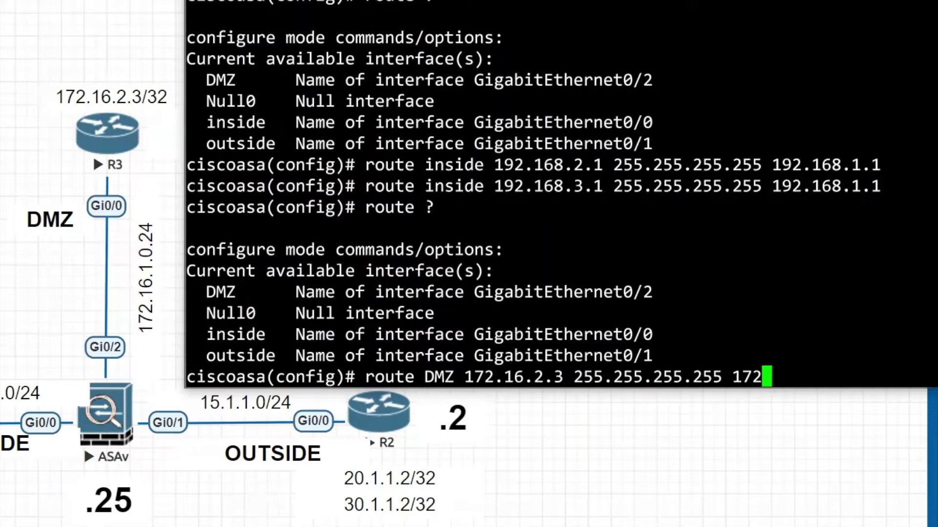
text(.2.)
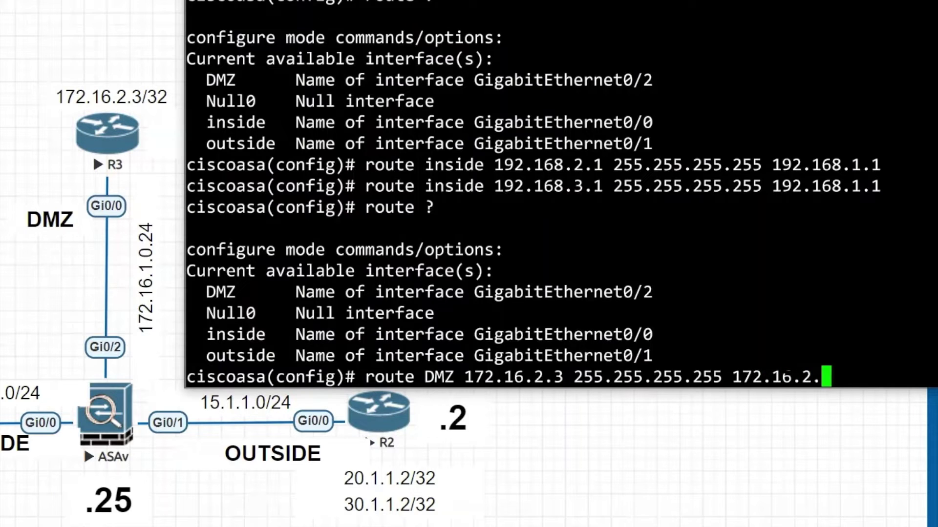
key(BackSpace)
key(BackSpace)
text(1.3)
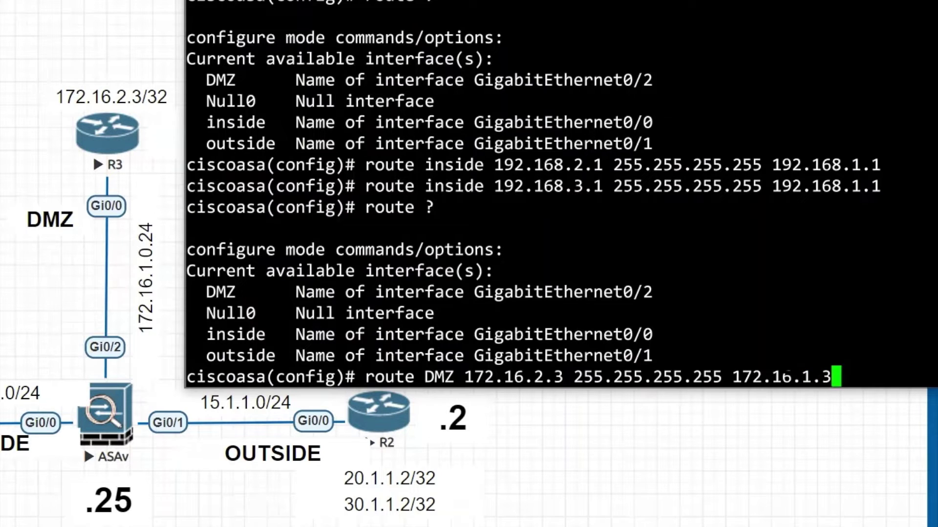
key(Return)
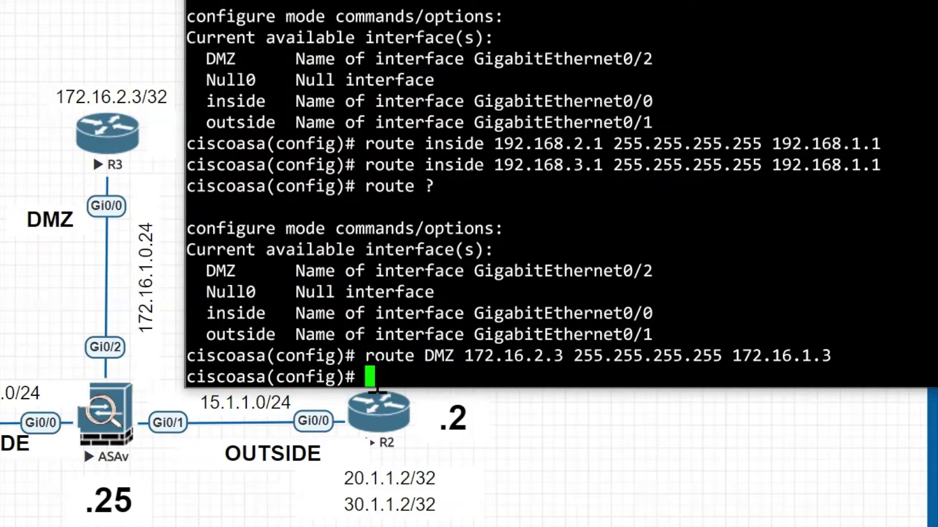
Step: Enter route outside 0.0.0.0 0.0.0.0 15.1.1.2 as the ASAv default route
text(route)
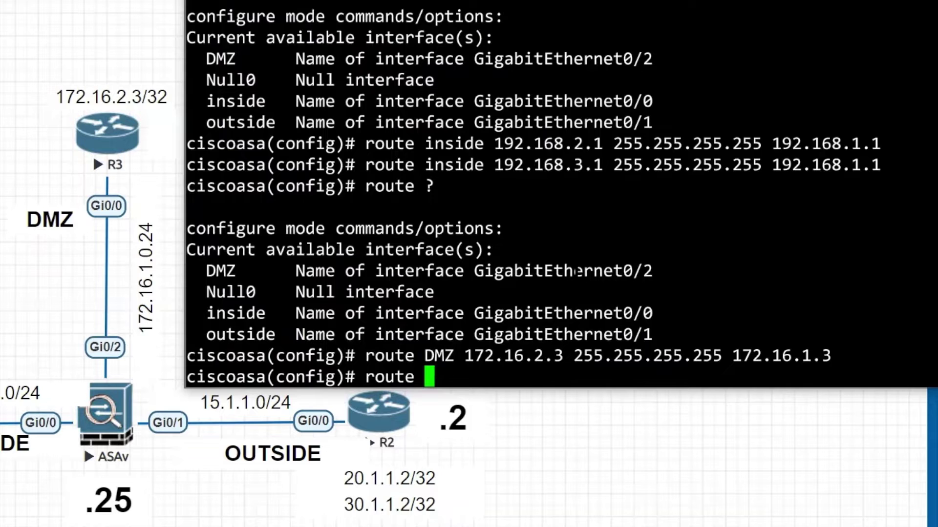
text( ?)
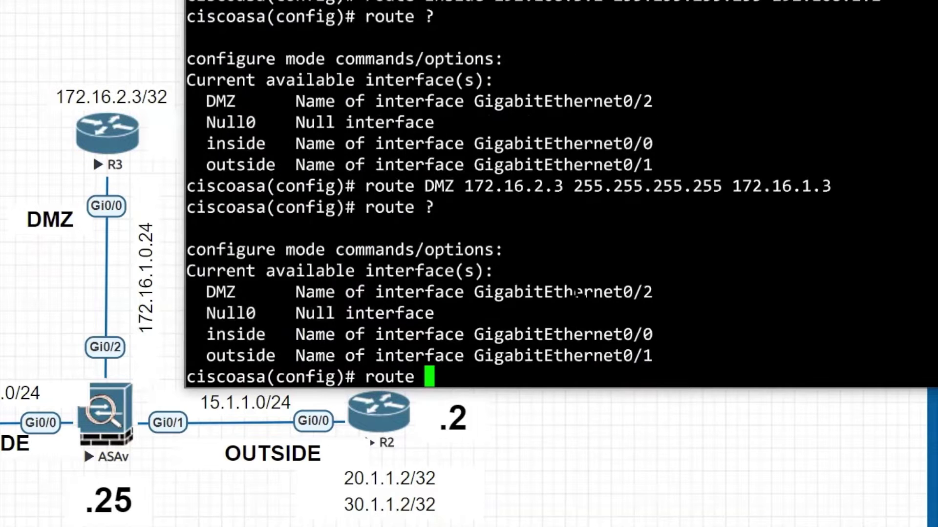
text(outside)
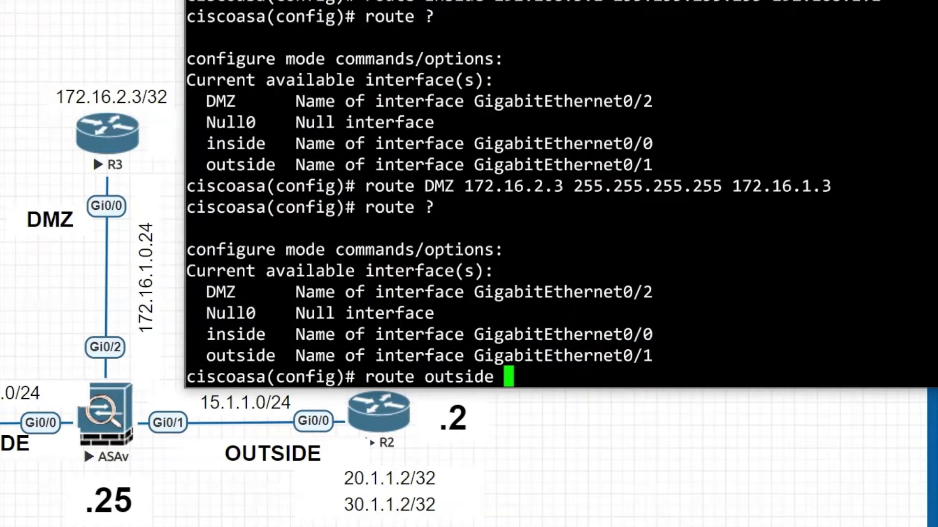
text( 0.)
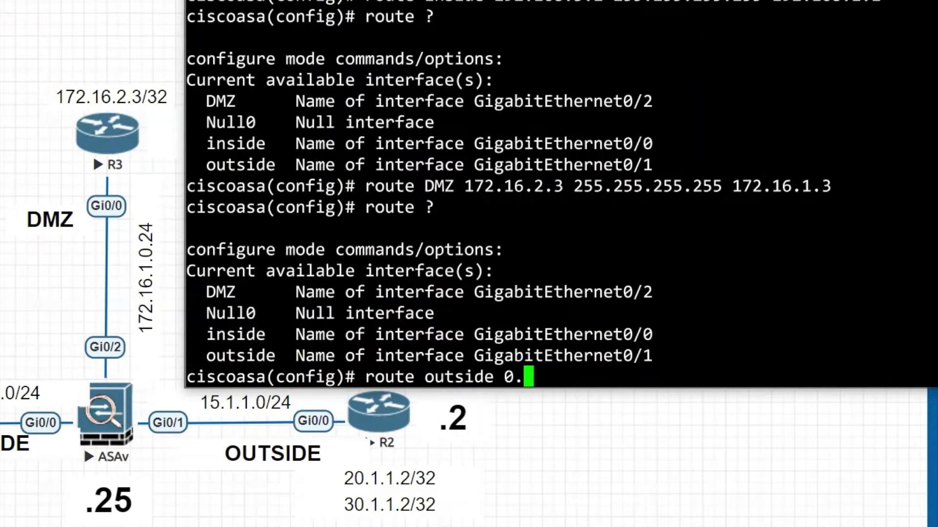
text(0.0.0.)
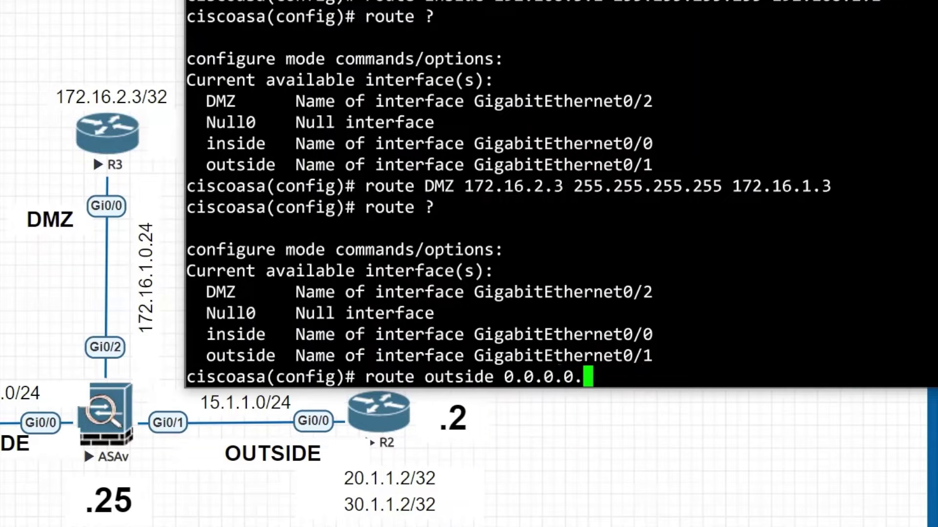
key(BackSpace)
text(0.0.0.0)
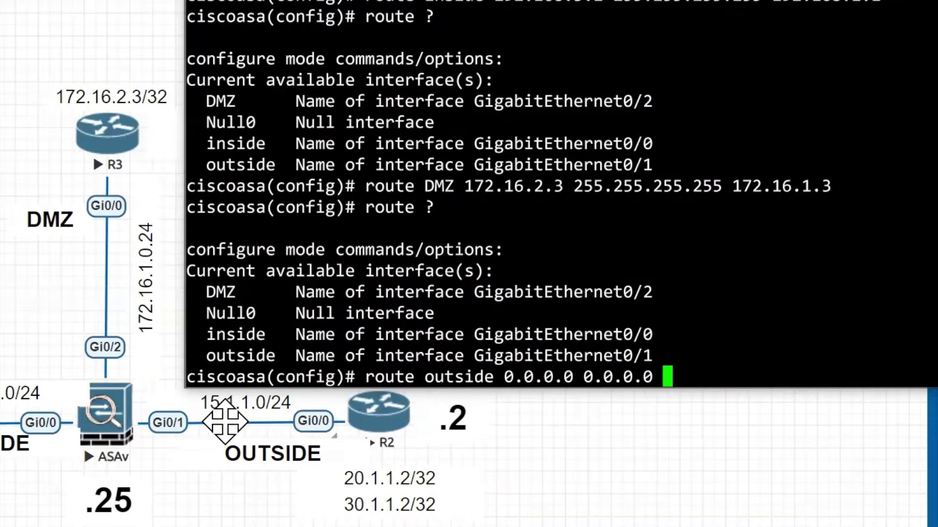
text(15.1.1.2)
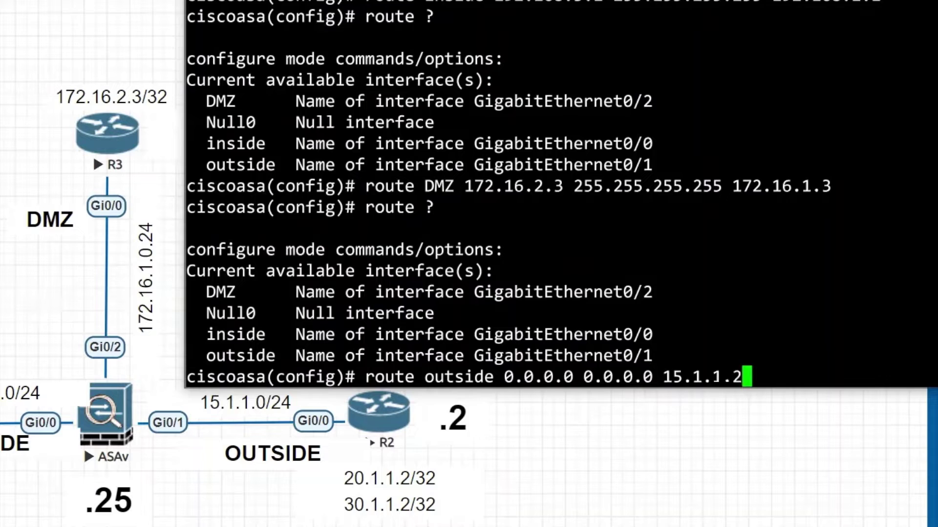
key(Return)
Step: Save with wr, then show the routes via sh route | b Gate after sh ip route fails
text(wr)
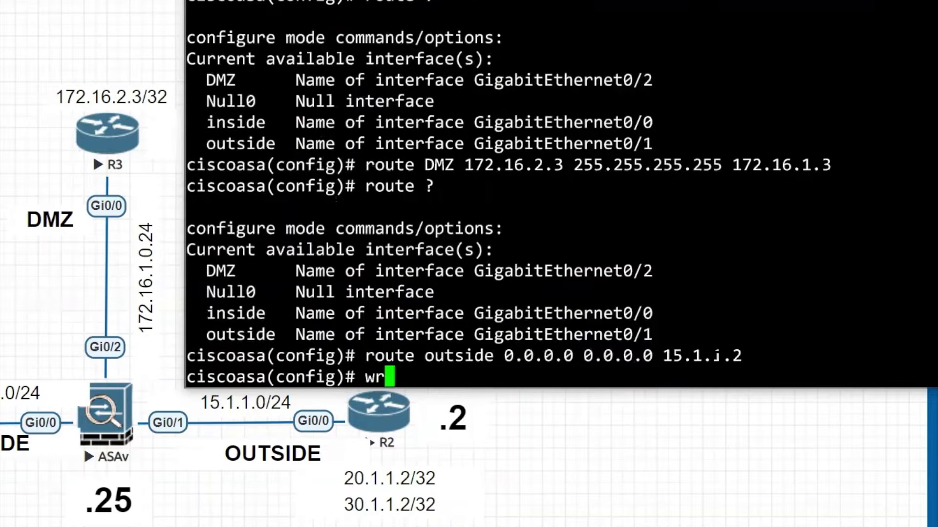
key(Return)
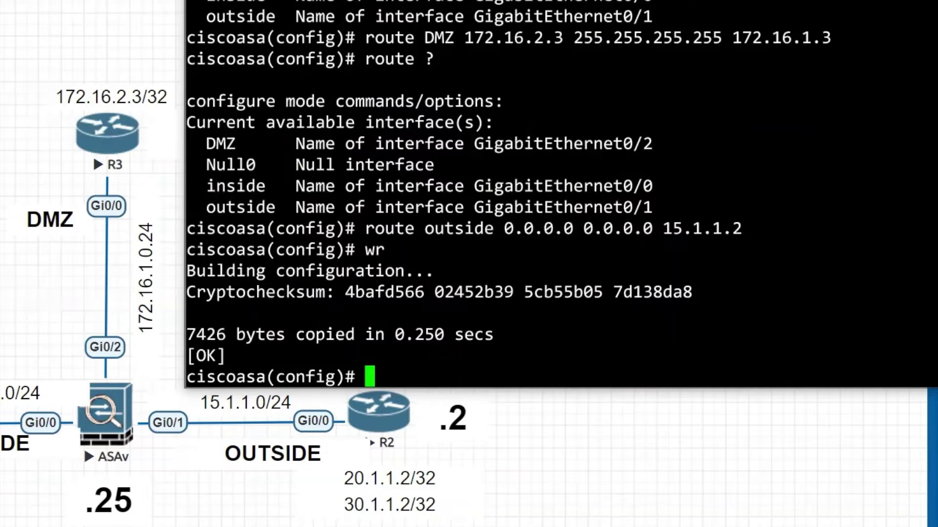
text(sh ip)
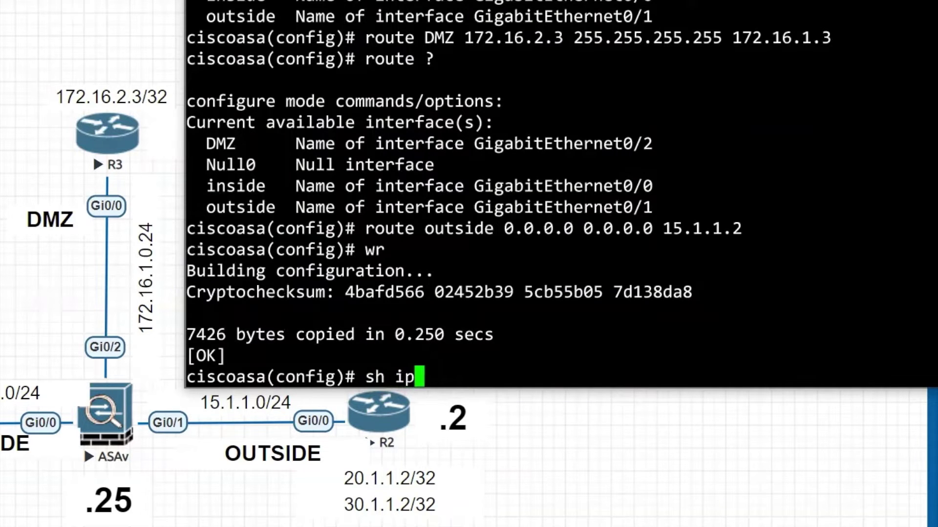
text( route )
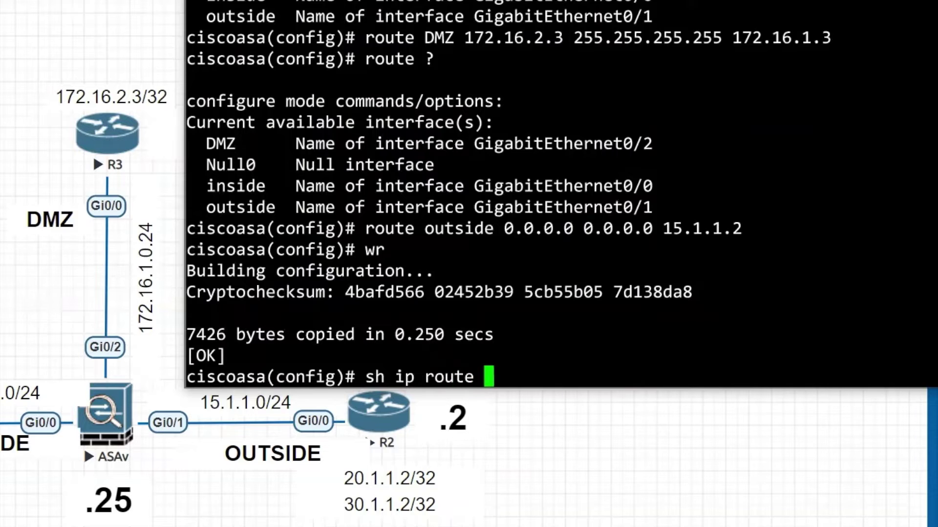
text(|  b Gate)
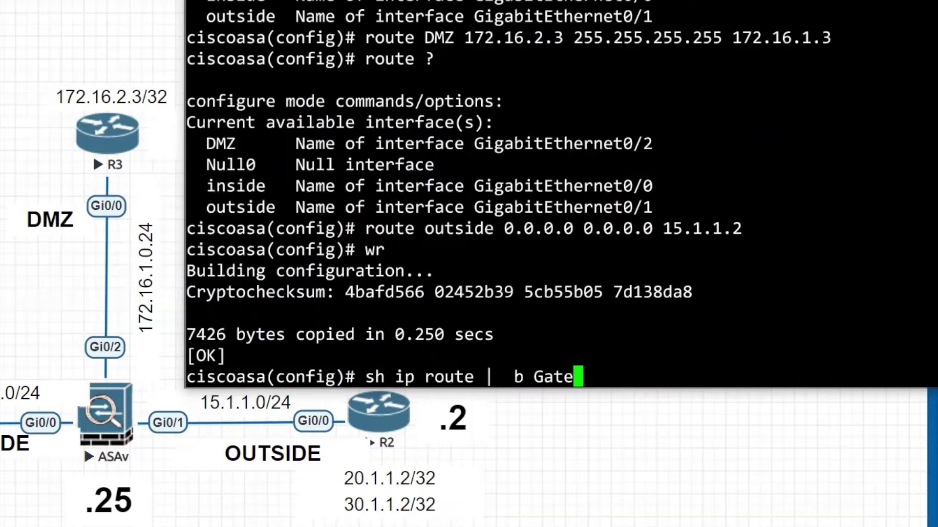
key(Return)
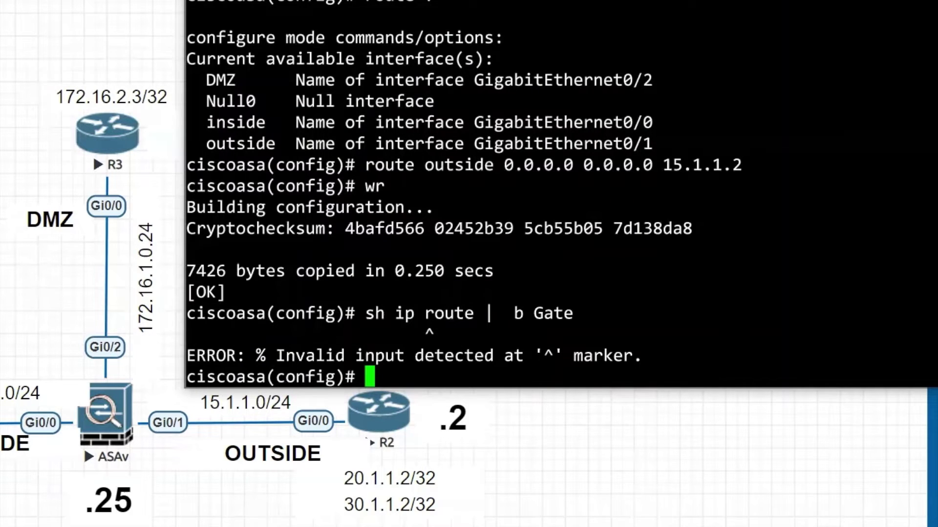
text(sh )
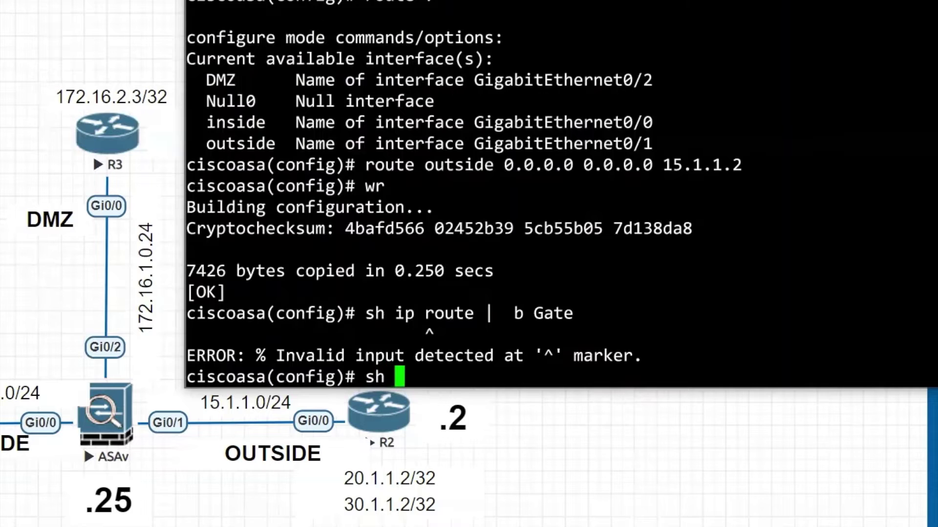
text(route )
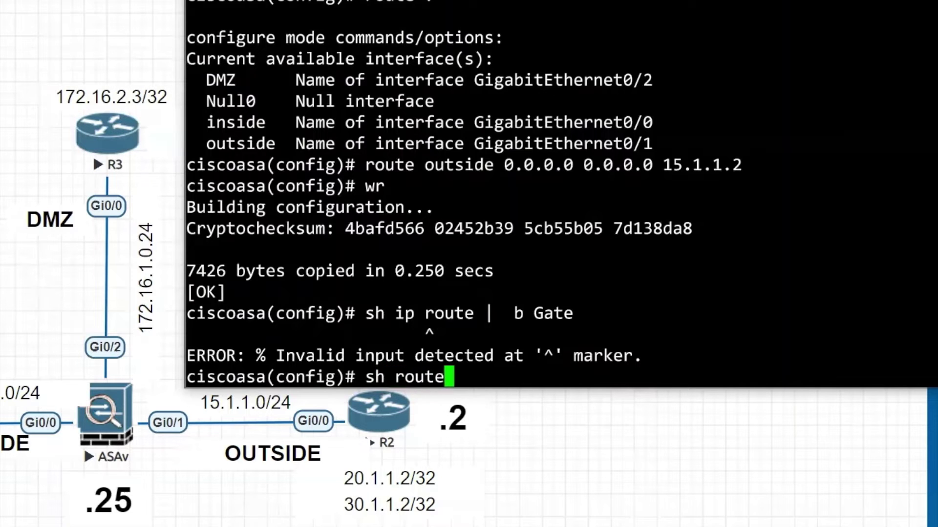
text(| b Gate)
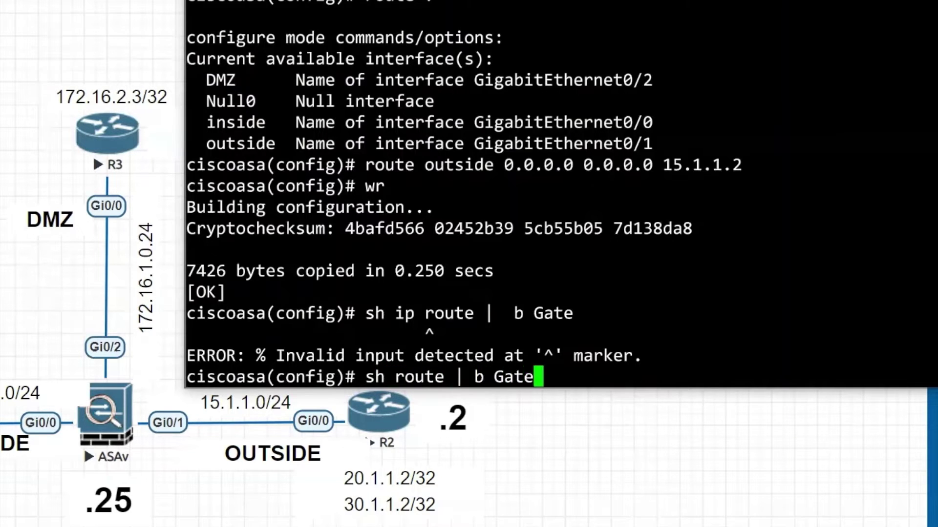
key(Return)
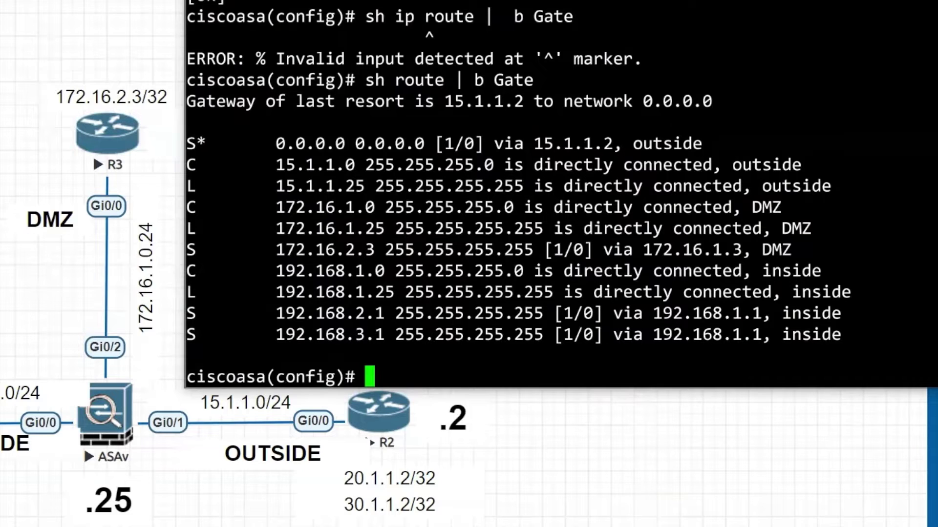
drag(187, 144, 205, 144)
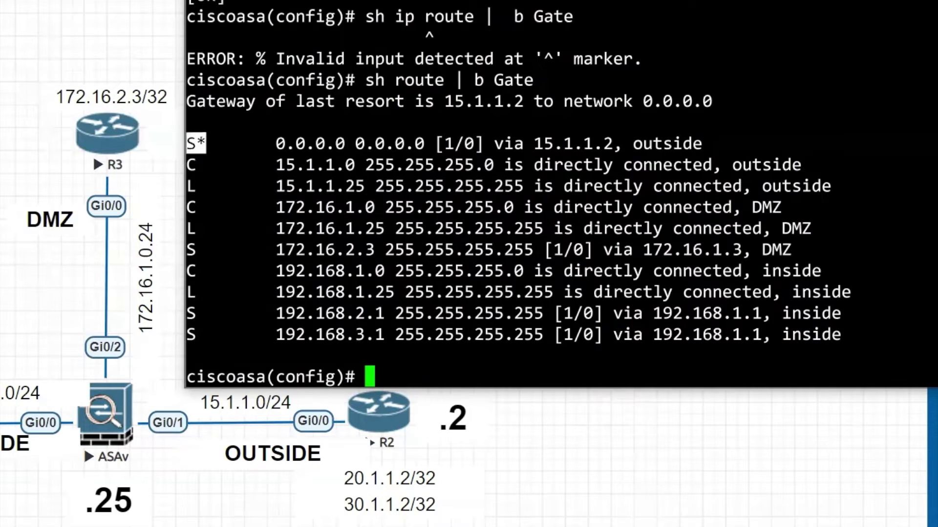
drag(266, 144, 700, 144)
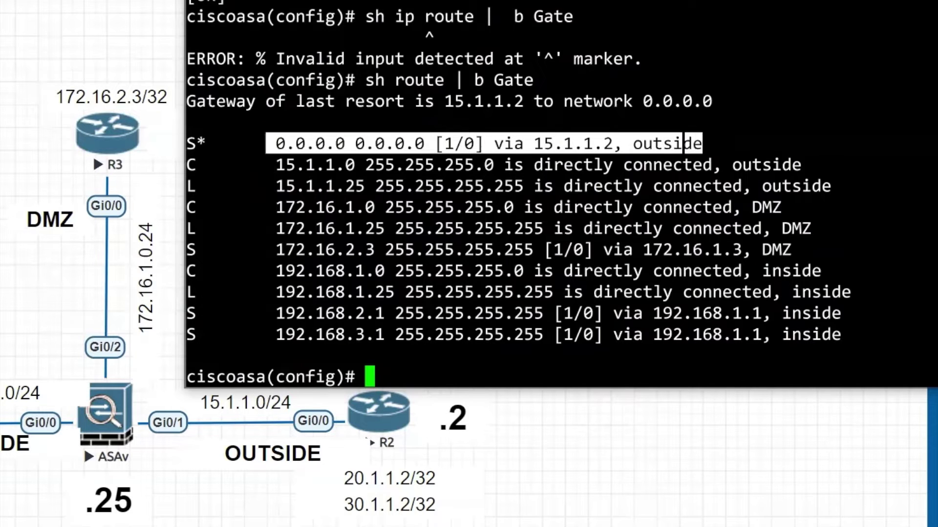
drag(191, 249, 623, 250)
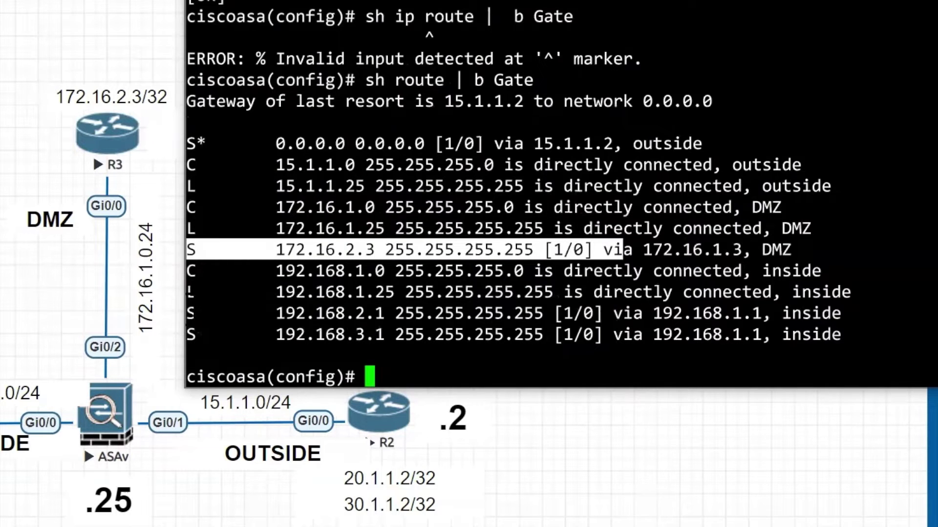
drag(188, 313, 848, 331)
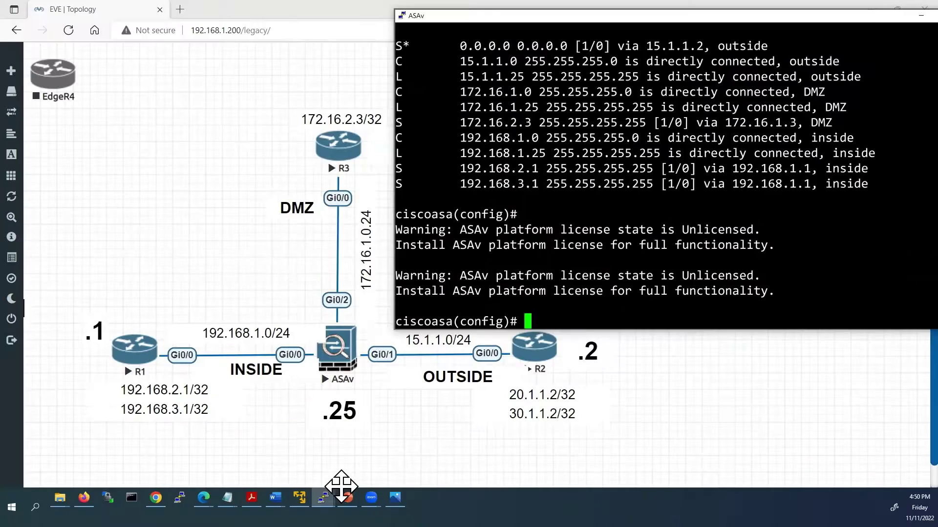
Step: Bring R1's console forward and highlight its default route 0.0.0.0/0 via 192.168.1.25
mouse_move(323, 497)
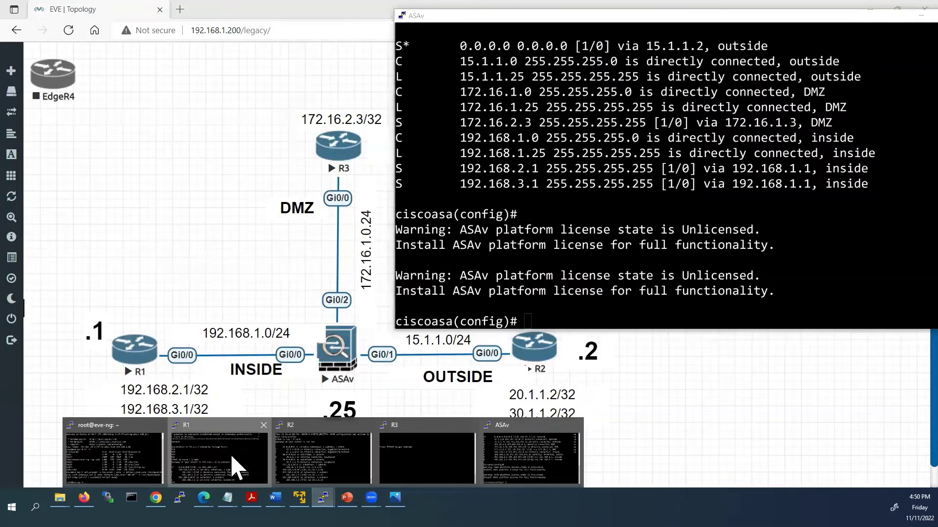
click(237, 465)
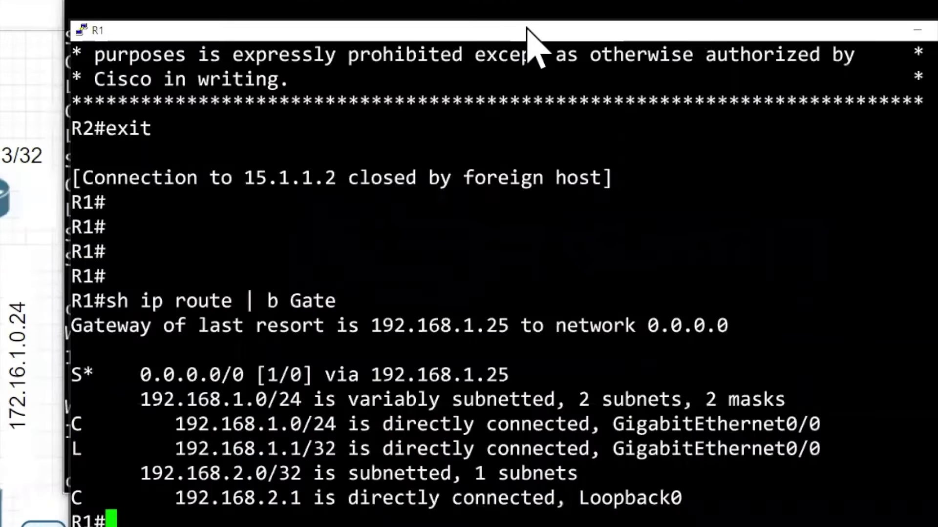
drag(527, 30, 476, 13)
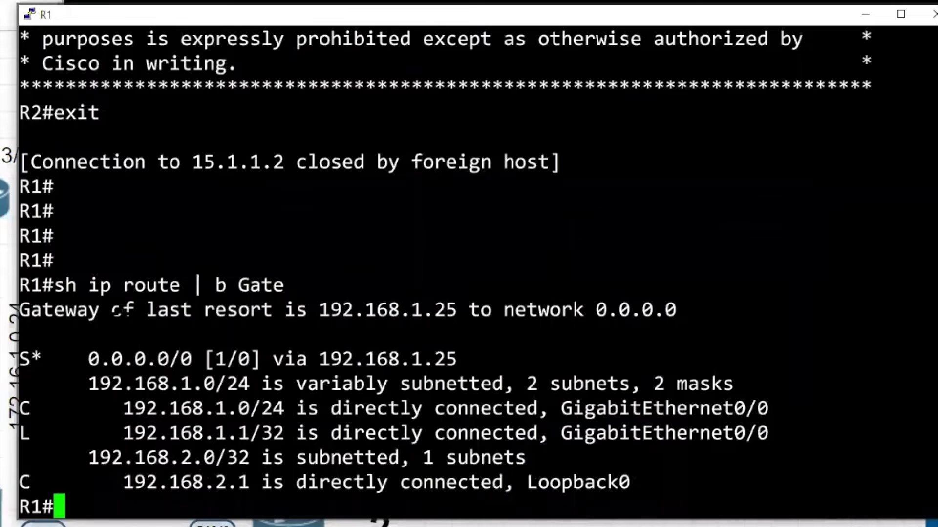
drag(113, 285, 181, 285)
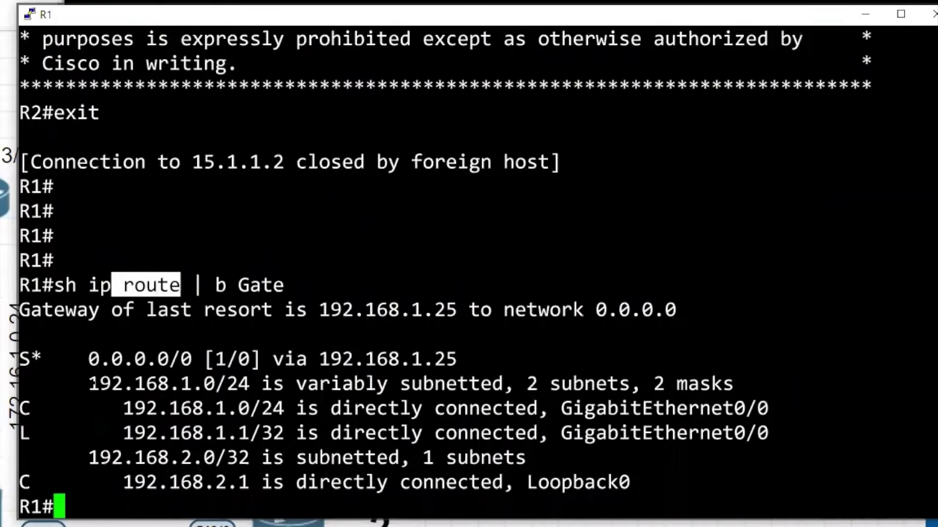
drag(77, 359, 461, 359)
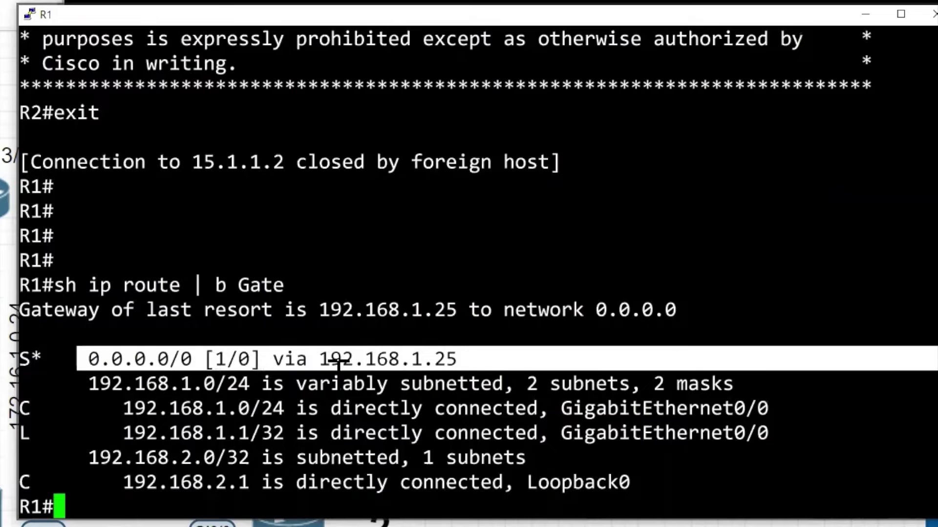
click(233, 371)
drag(66, 371, 263, 371)
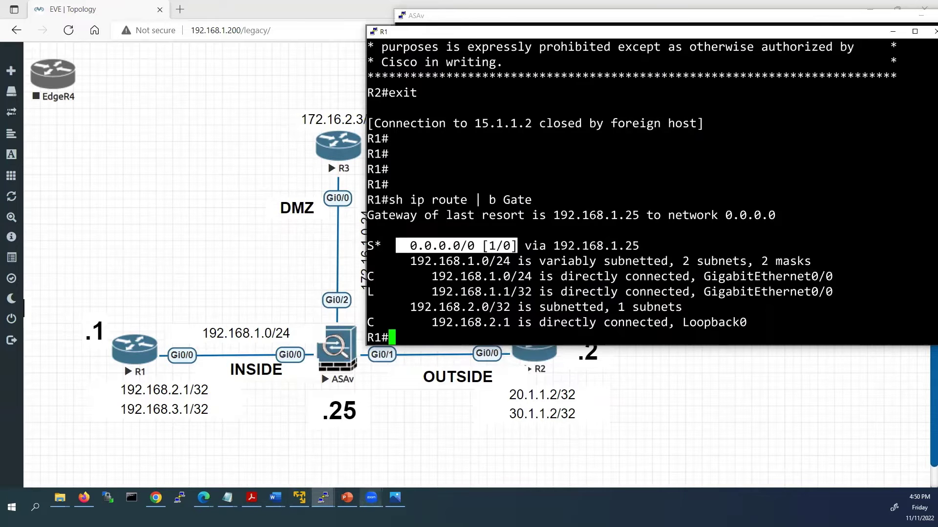
mouse_move(323, 498)
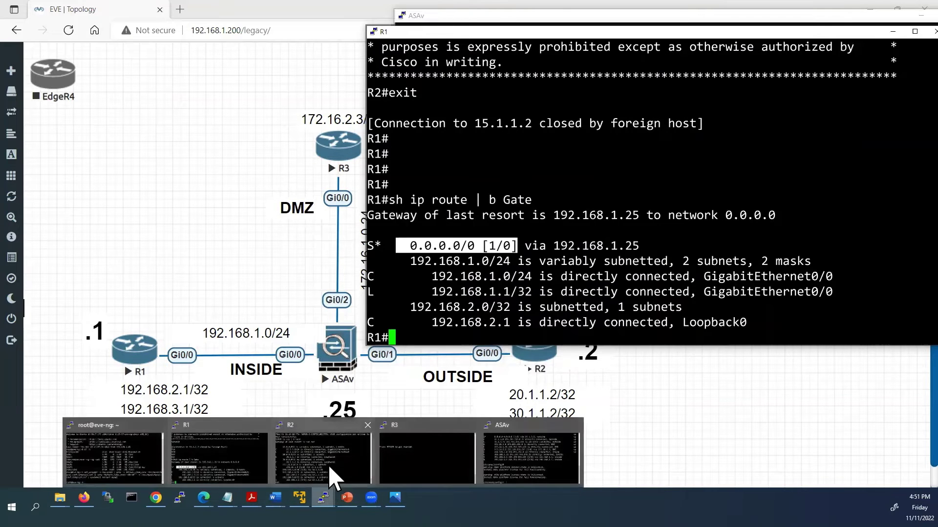
click(328, 463)
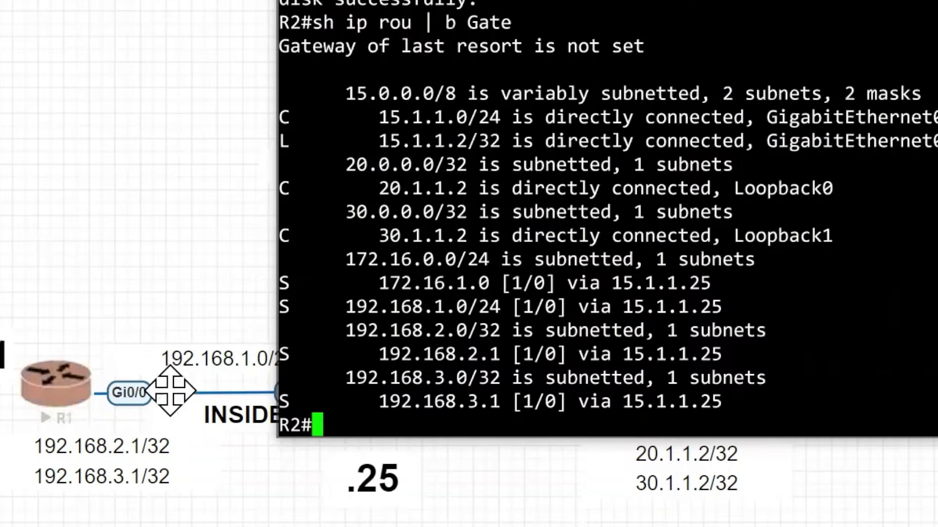
drag(346, 306, 478, 307)
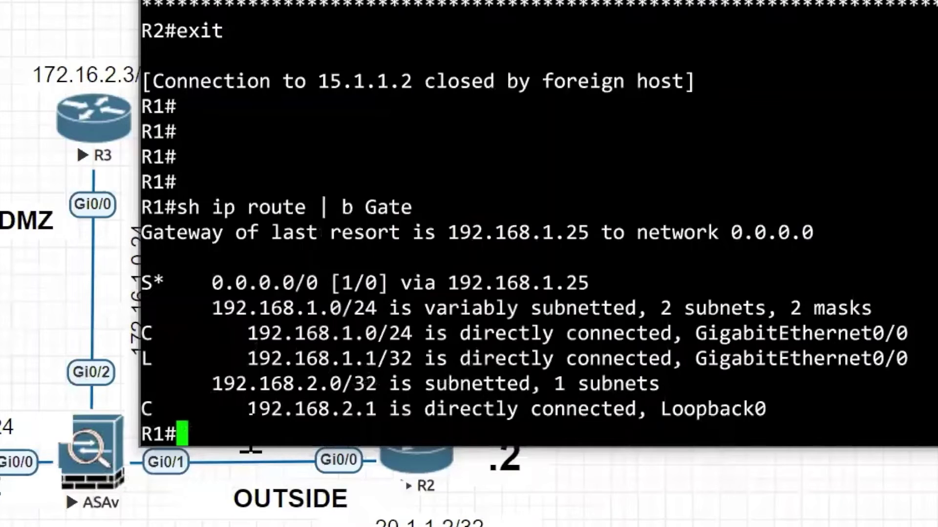
Step: From R1's console, ping R2 at 15.1.1.2 with five ICMP echoes
text(ping)
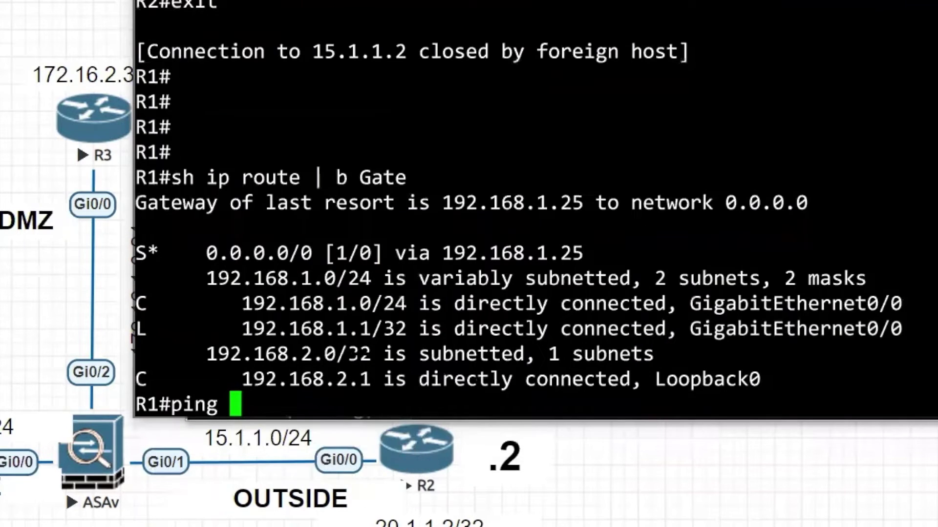
text(15)
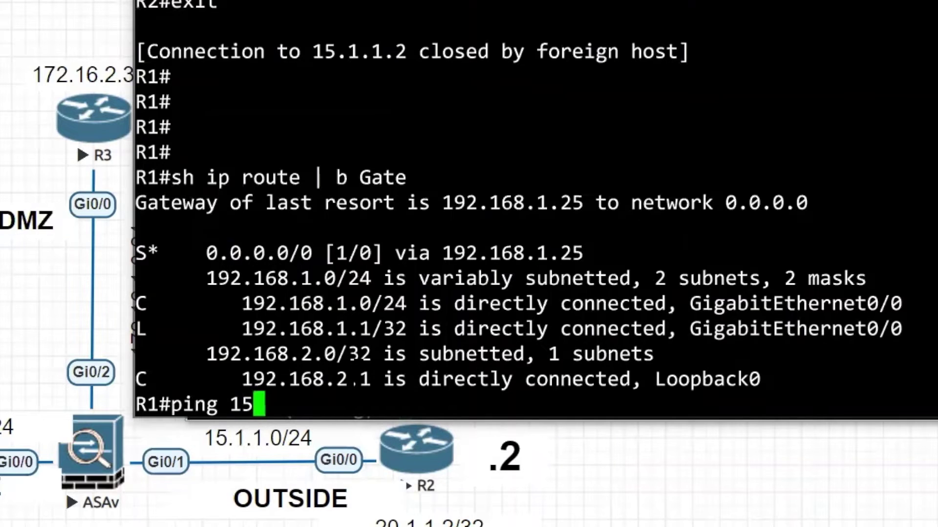
text(.1.1.)
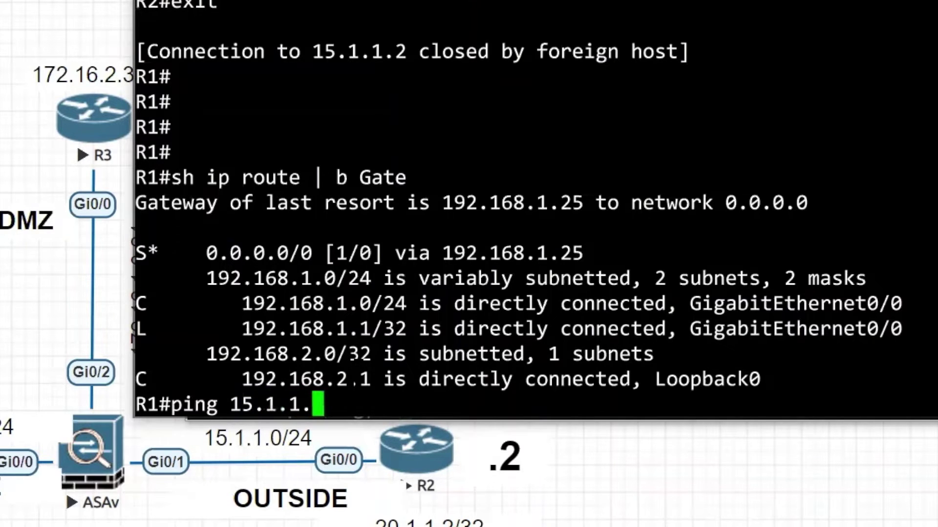
text(2)
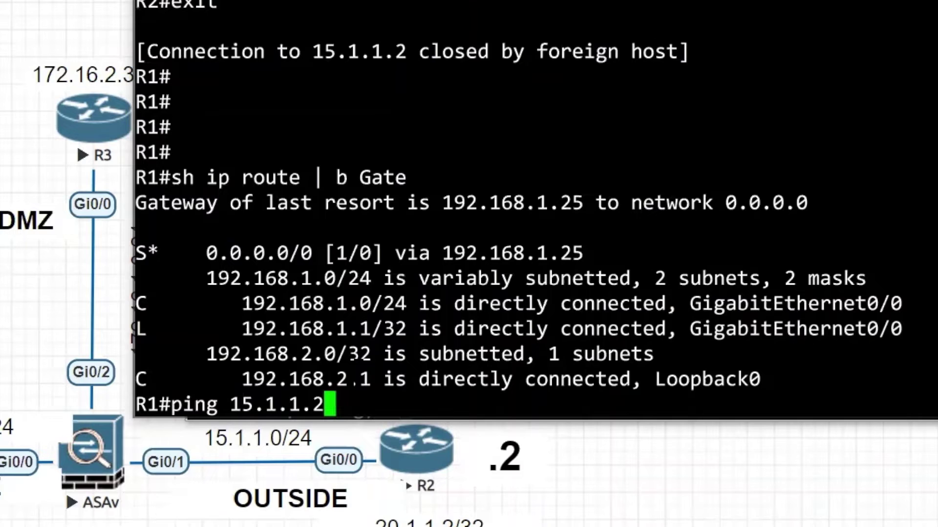
key(Return)
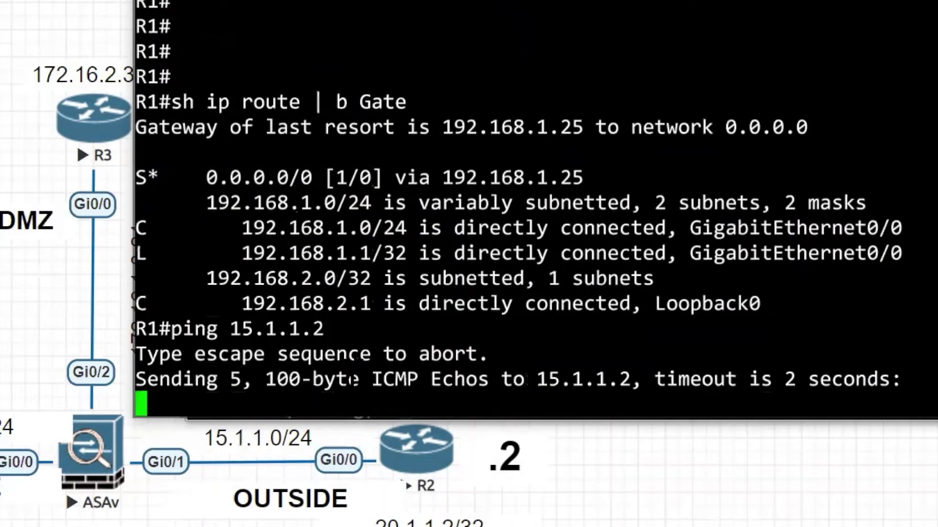
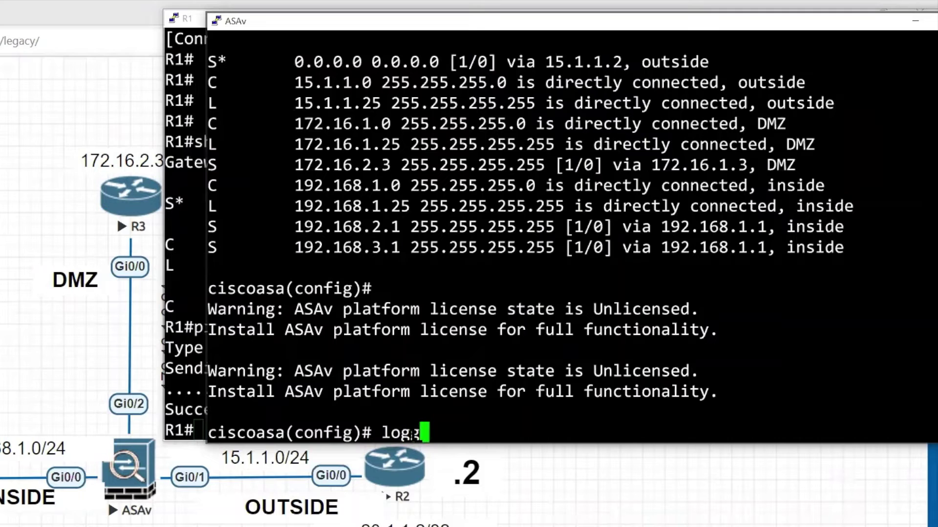
Step: Run 'logging console 7' and 'logging enable' on the ASAv to start debugging-level console logging
text(ng co)
key(Tab)
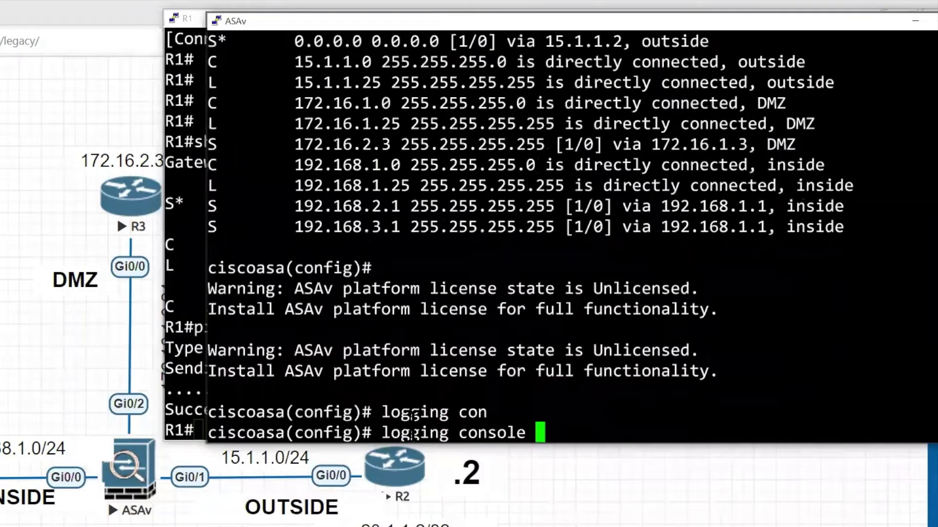
text(7)
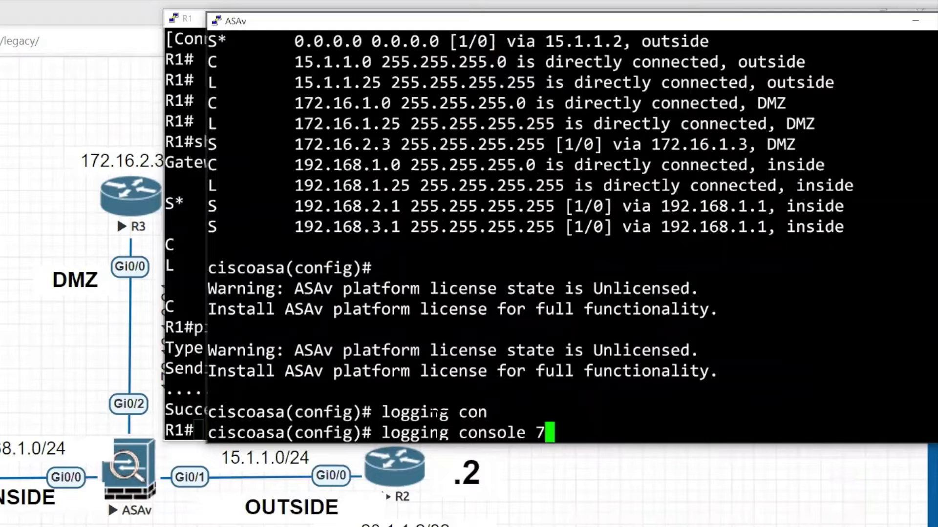
key(Return)
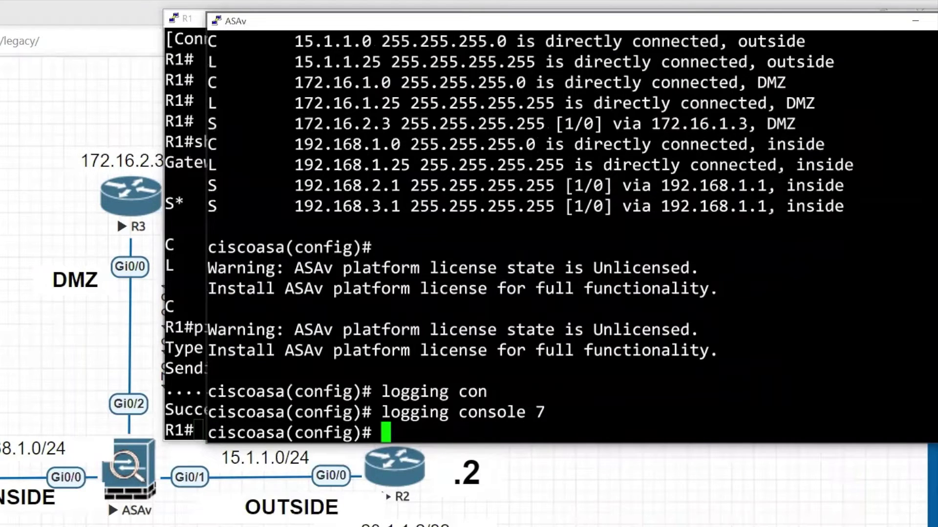
text(lo)
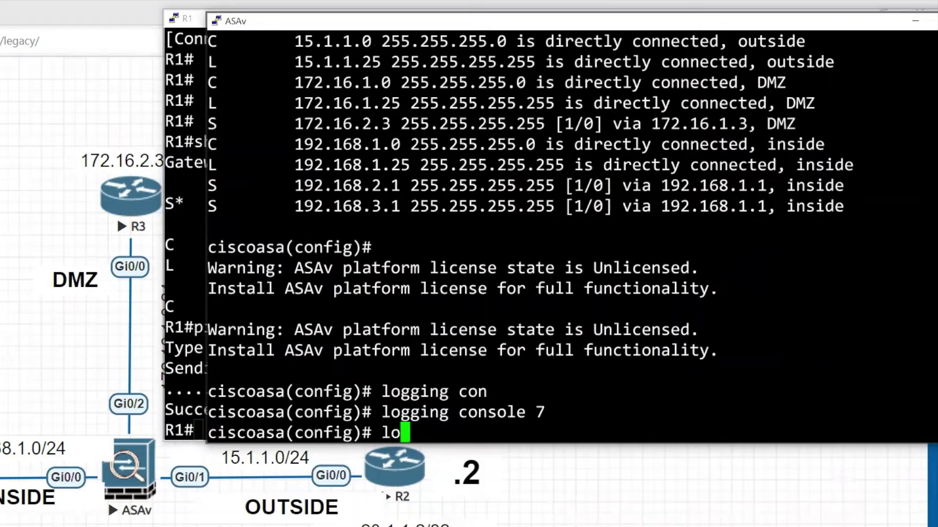
text(gging)
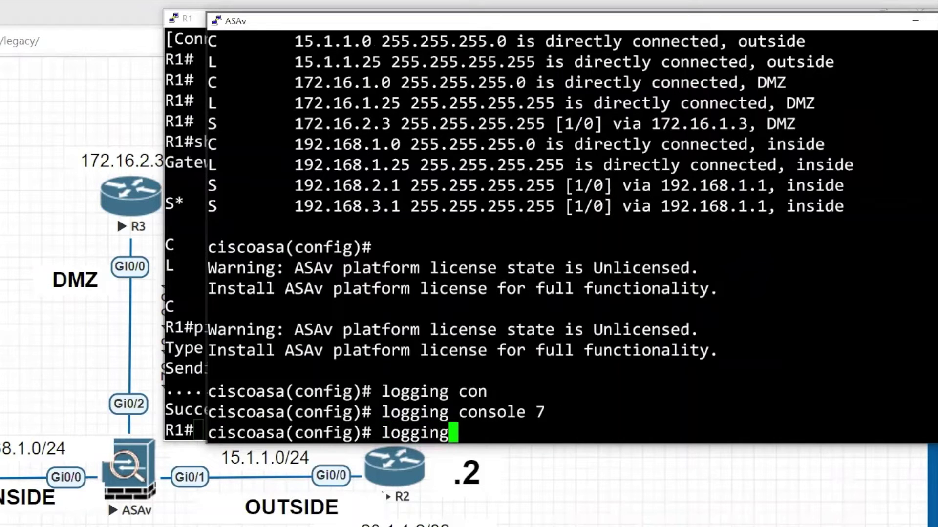
text( enable)
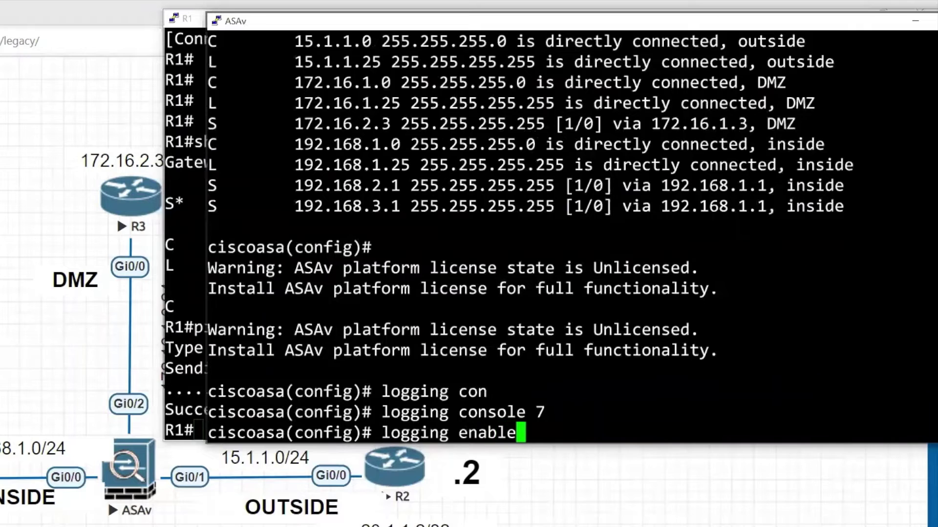
key(Return)
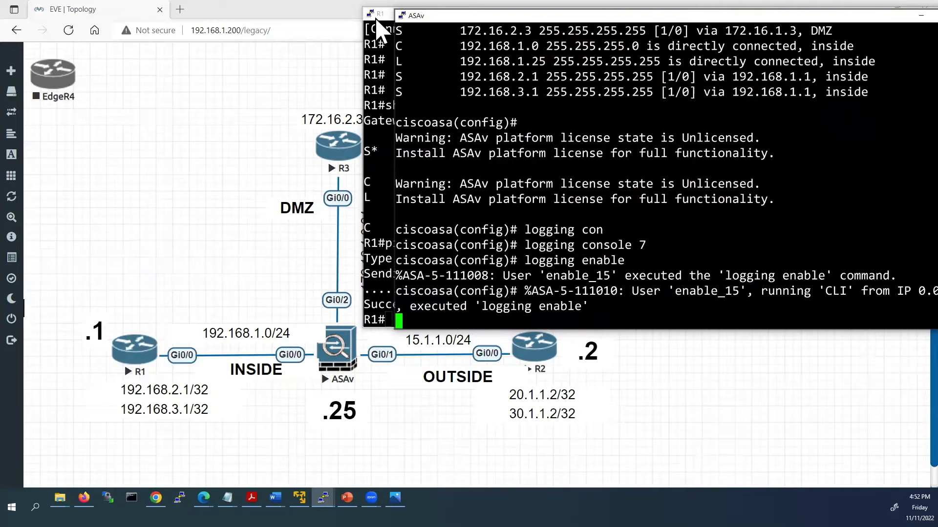
Step: Arrange the R1 and ASAv consoles side by side, with R1 in front
click(183, 28)
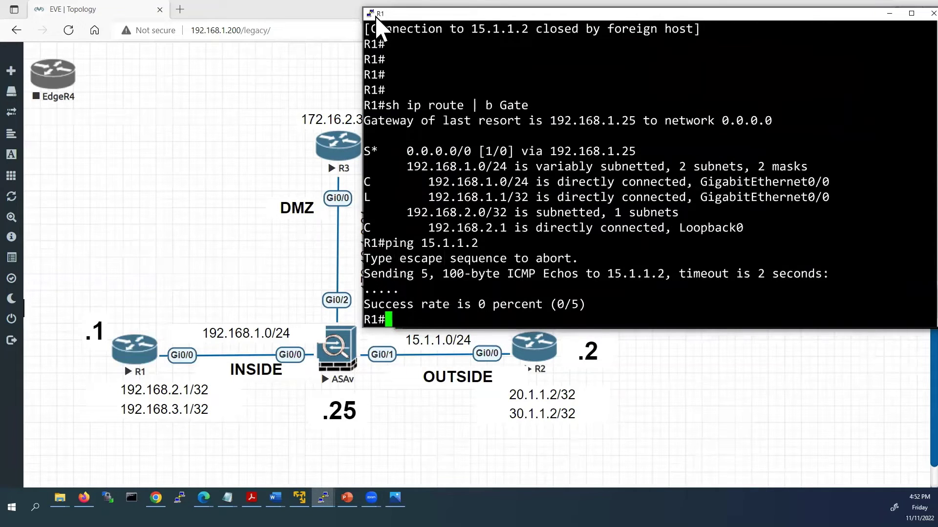
drag(377, 18, 61, 122)
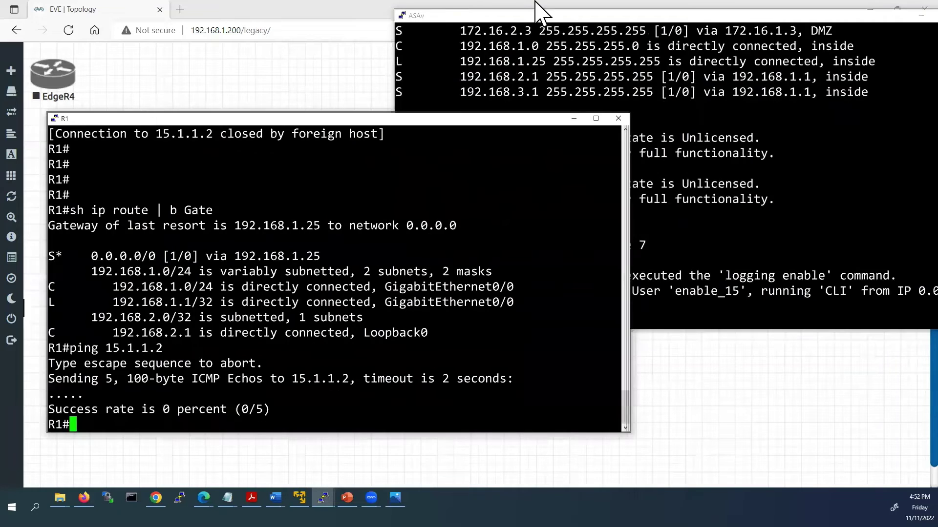
click(580, 18)
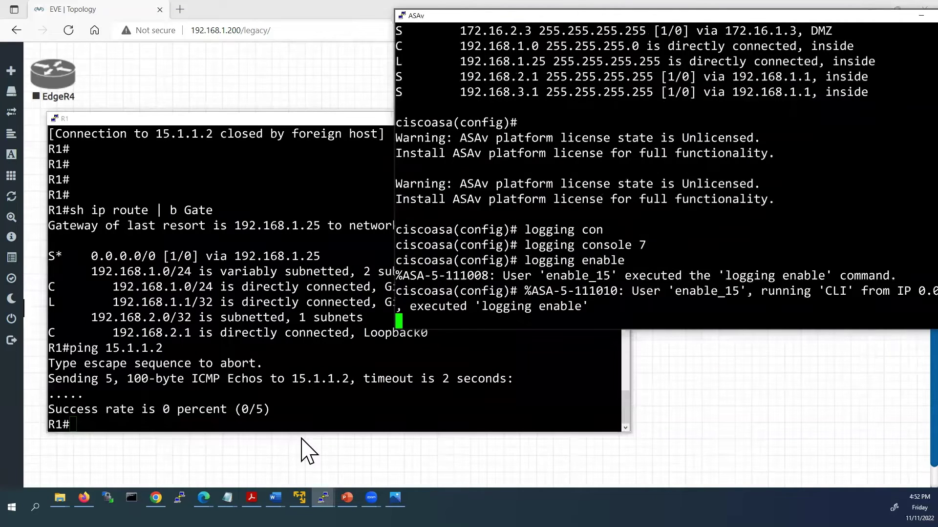
click(281, 430)
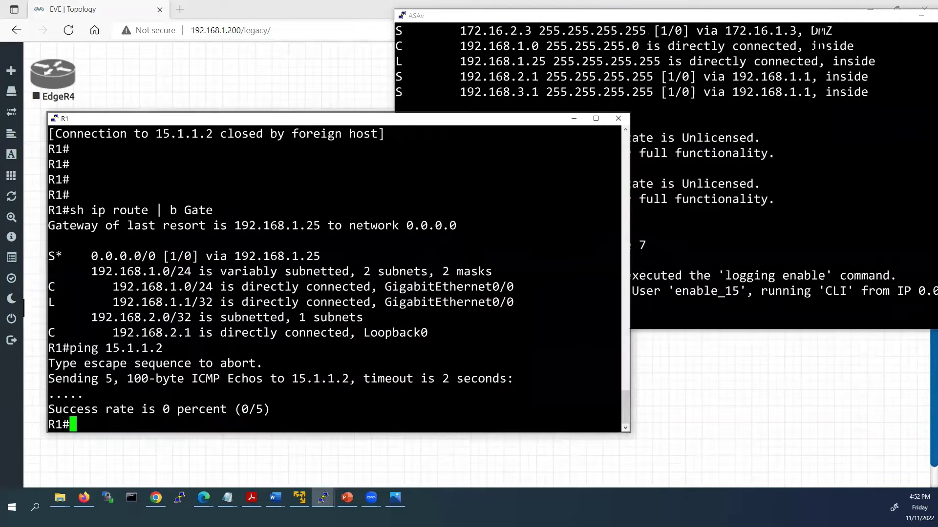
click(808, 16)
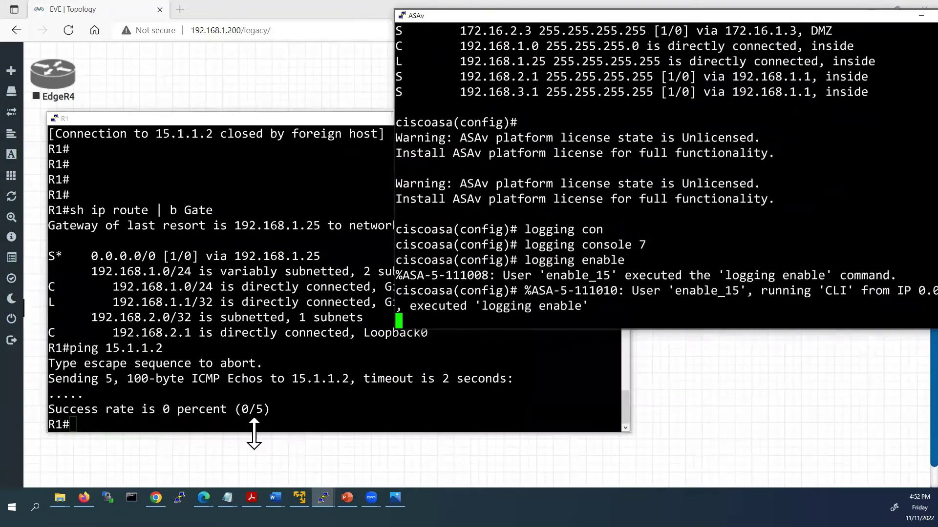
click(224, 429)
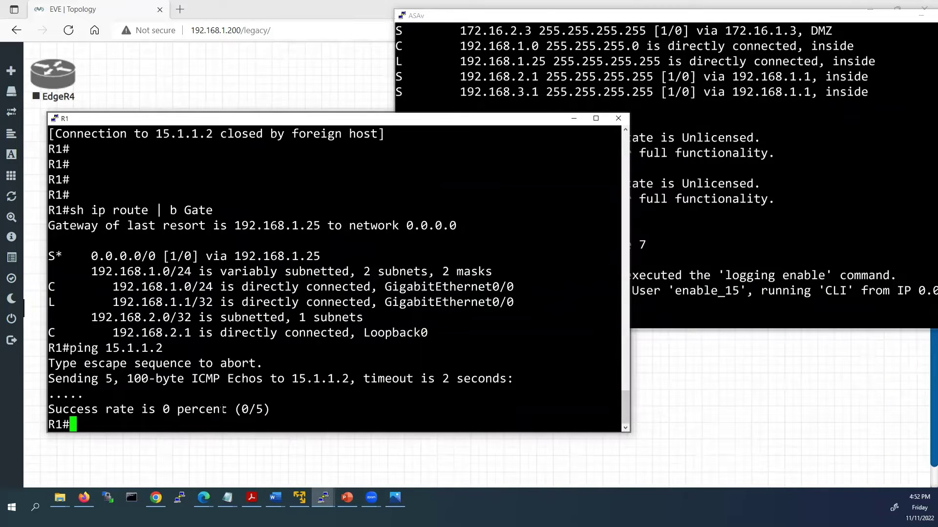
Step: Repeat R1's ping to 15.1.1.2 and watch the ASAv log the inbound ICMP denies
key(Up)
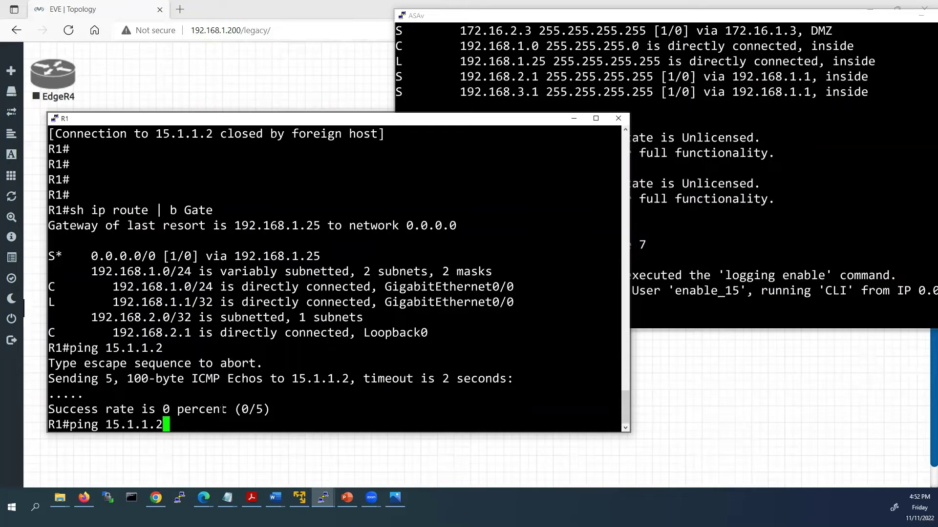
key(Return)
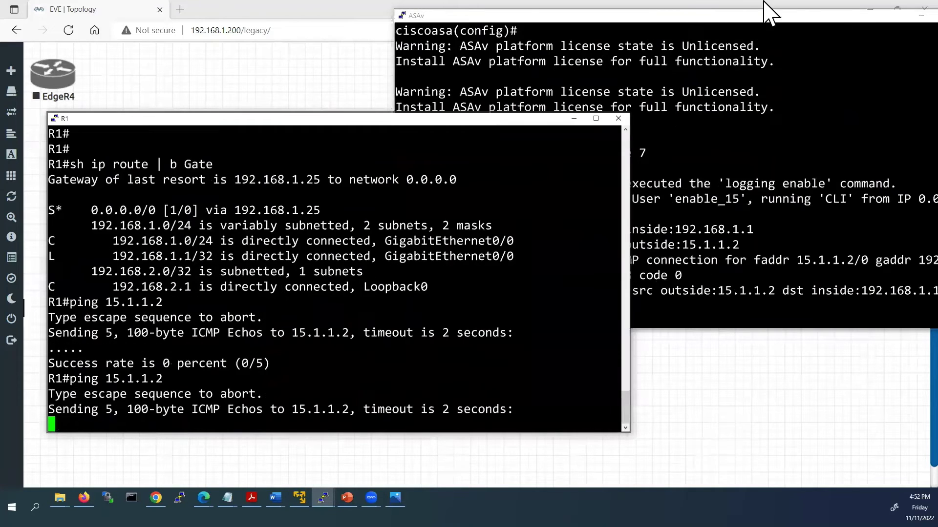
click(735, 17)
drag(738, 22, 738, 21)
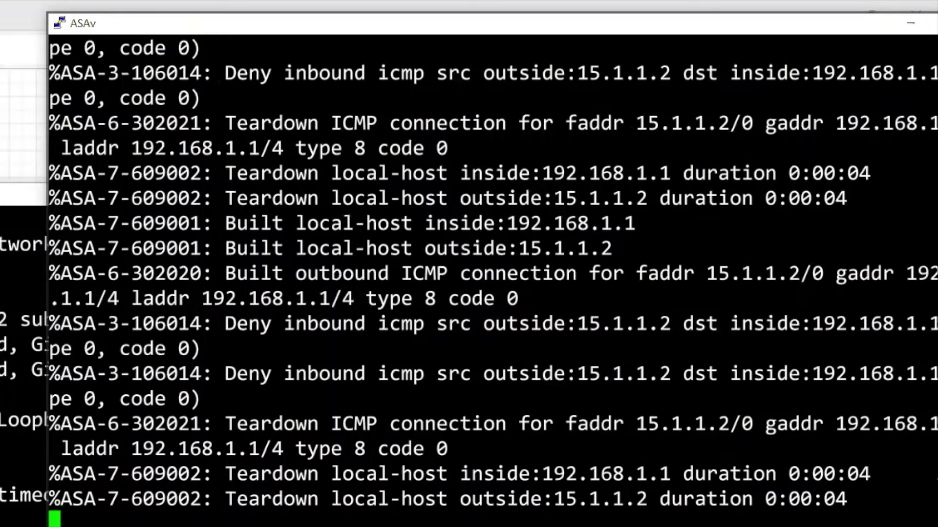
key(alt+Tab)
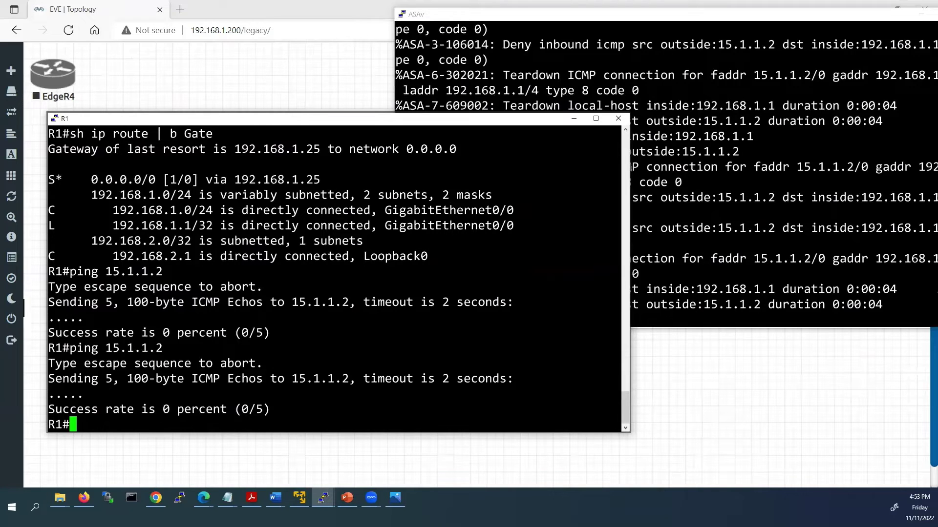
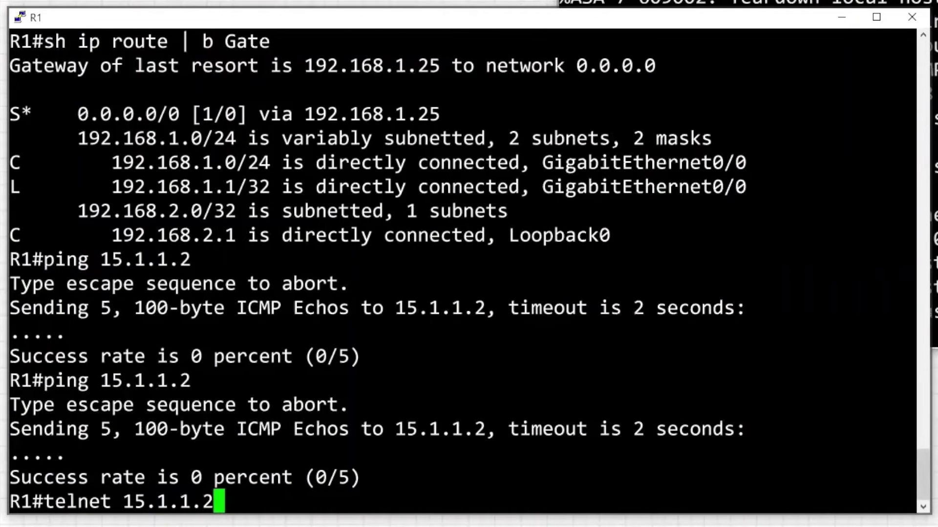
Step: Telnet from R1 to R2 at 15.1.1.2, log in with the credentials, then exit
key(Return)
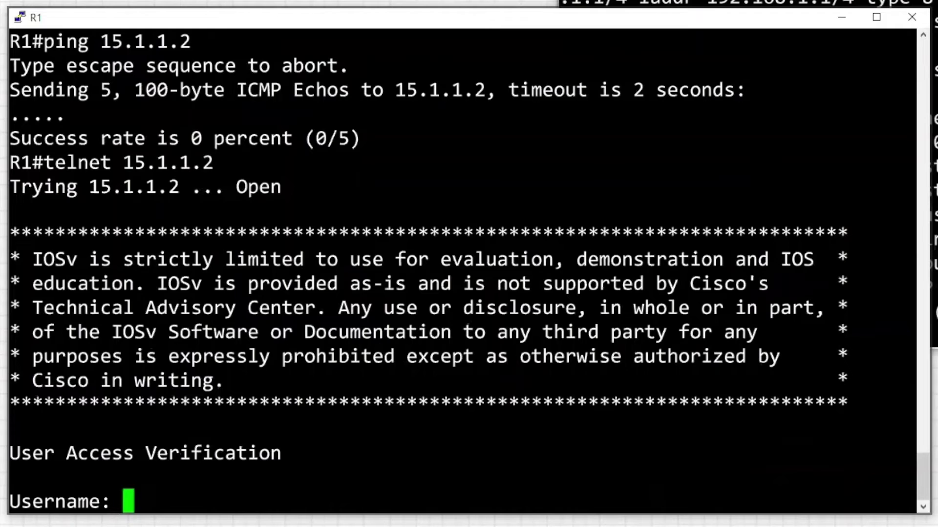
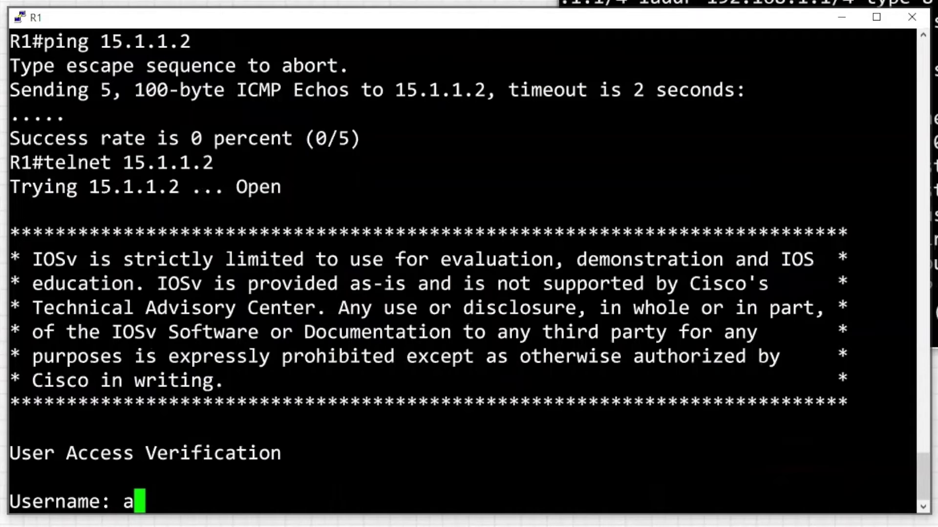
key(Return)
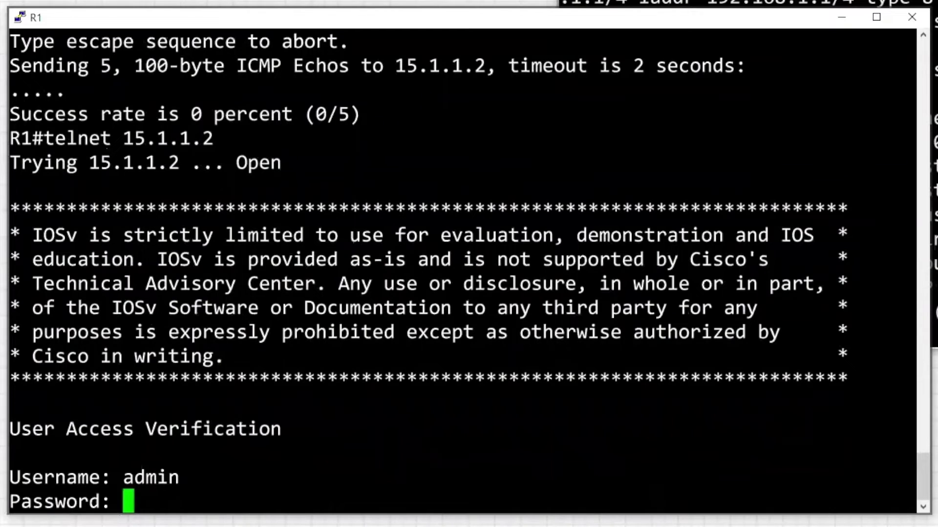
key(Return)
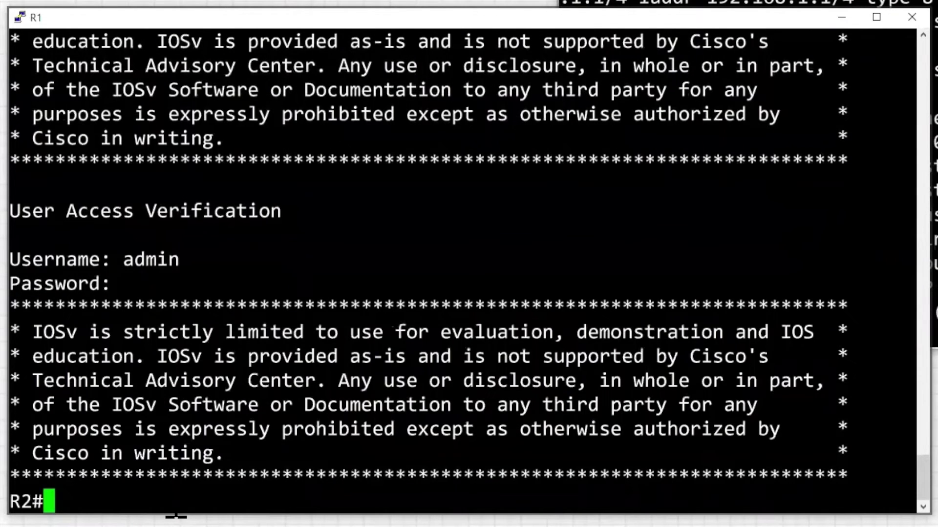
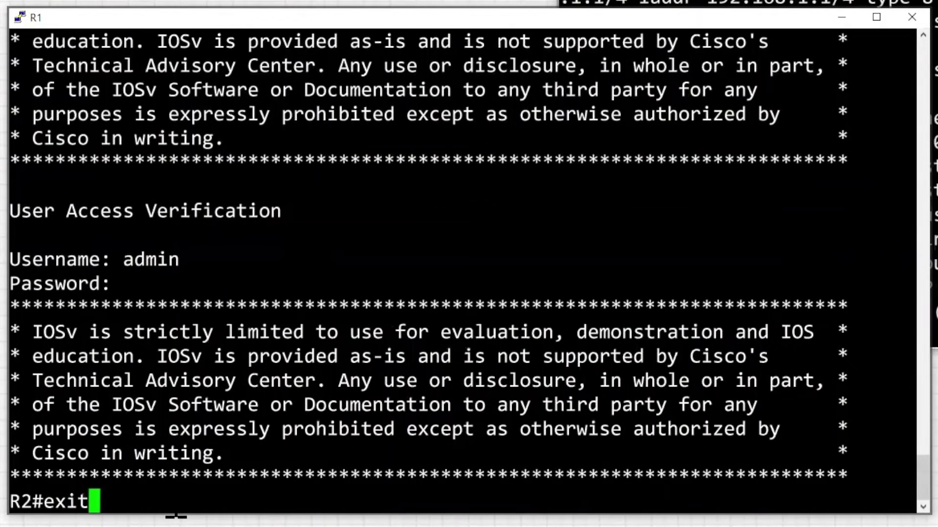
key(Return)
key(alt+Tab)
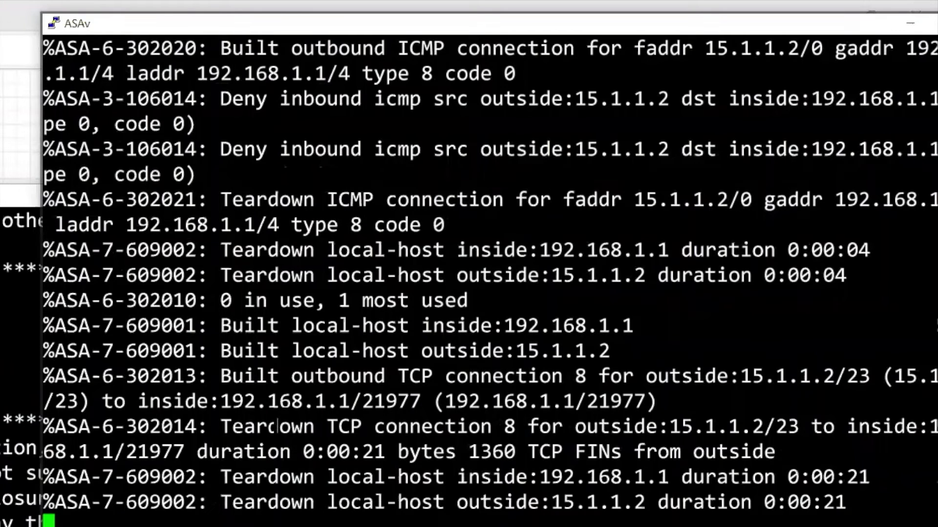
drag(210, 376, 574, 377)
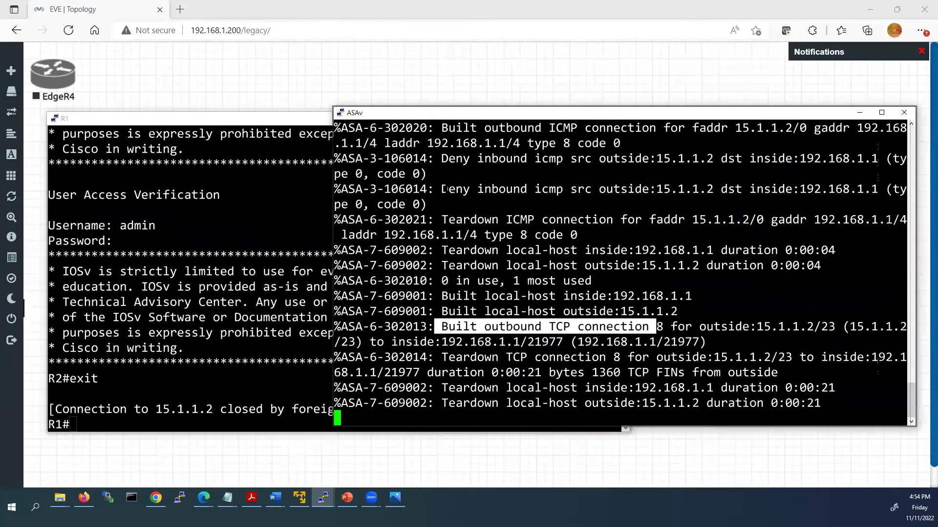
mouse_move(442, 189)
mouse_down()
mouse_move(714, 189)
mouse_move(342, 181)
mouse_move(442, 189)
mouse_up()
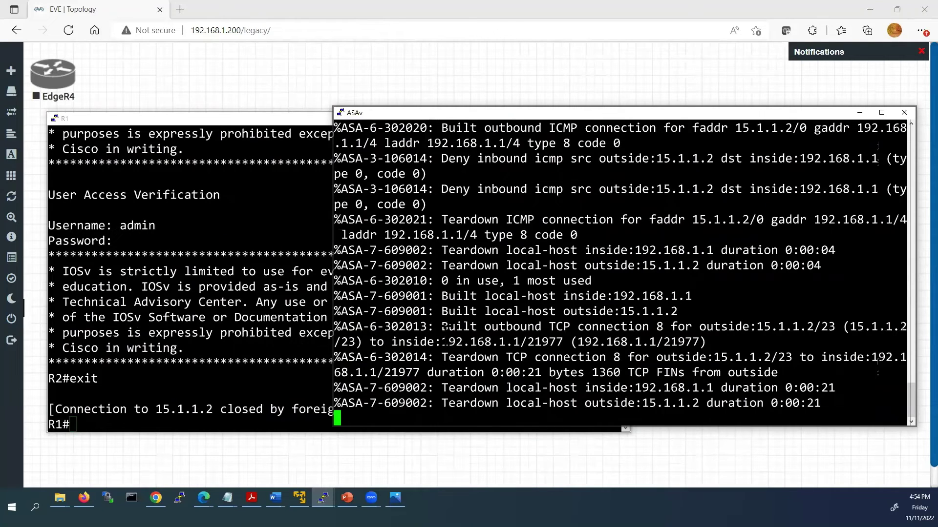
drag(443, 326, 831, 327)
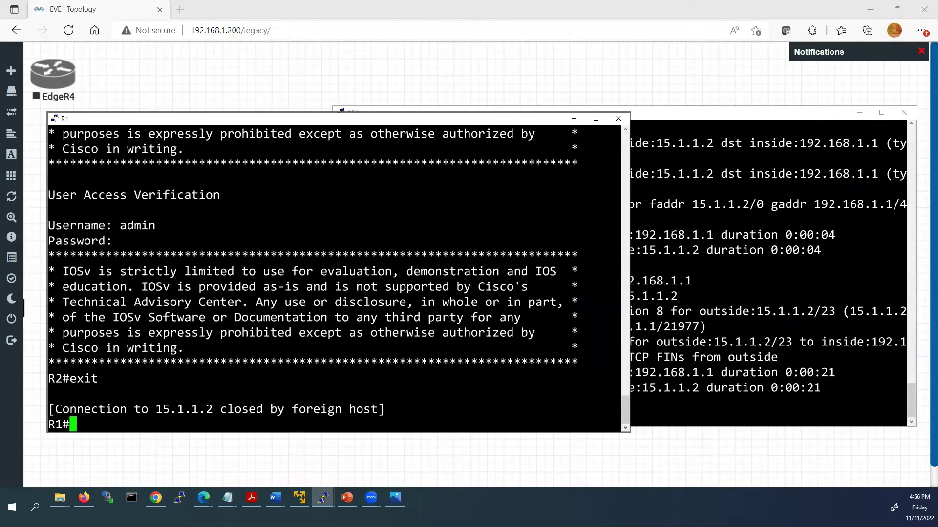
key(alt+Tab)
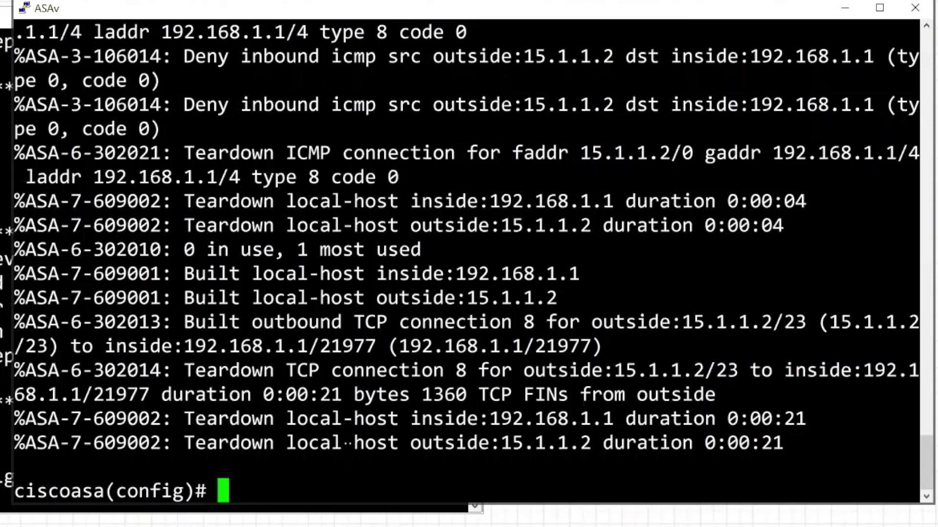
Step: Run 'sh run' on the ASAv and page through to the global_policy section
text(sh )
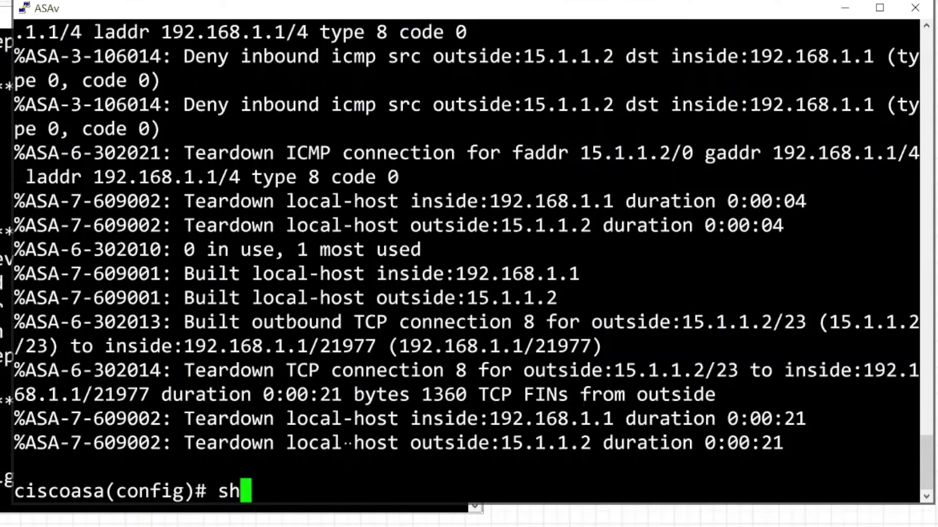
text(run)
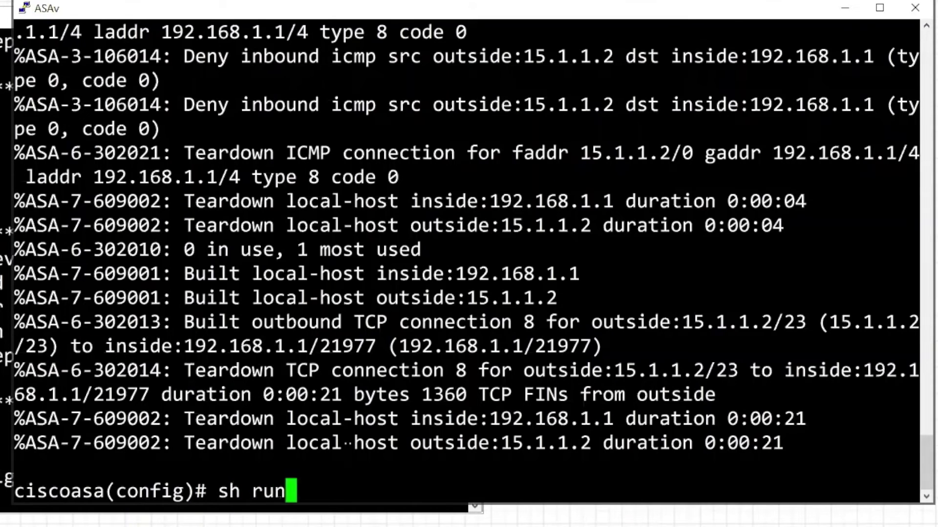
key(Return)
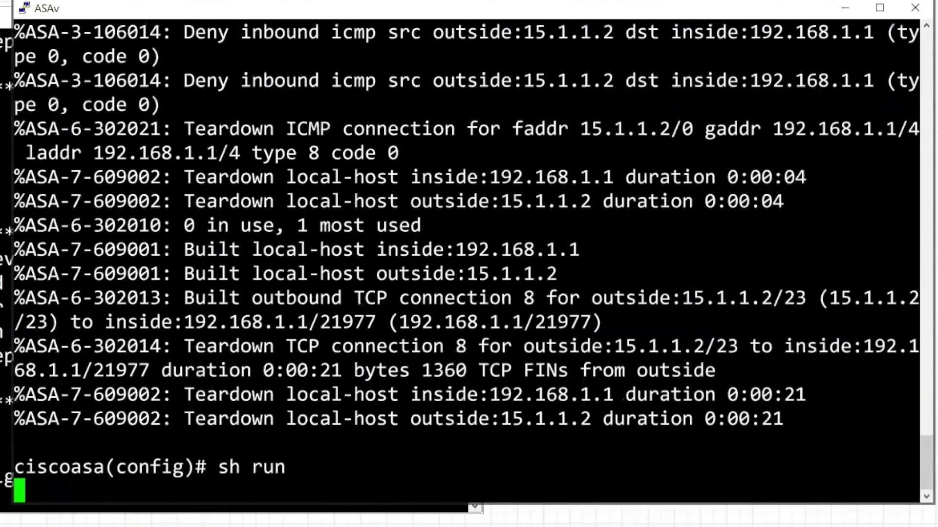
key(Return)
key(Return)
key(Return)
key(Return)
key(Return)
key(Return)
key(Return)
key(Return)
key(Return)
key(Return)
key(Return)
key(Return)
key(Return)
key(Return)
key(Return)
key(Return)
key(Return)
key(Return)
key(Return)
key(Return)
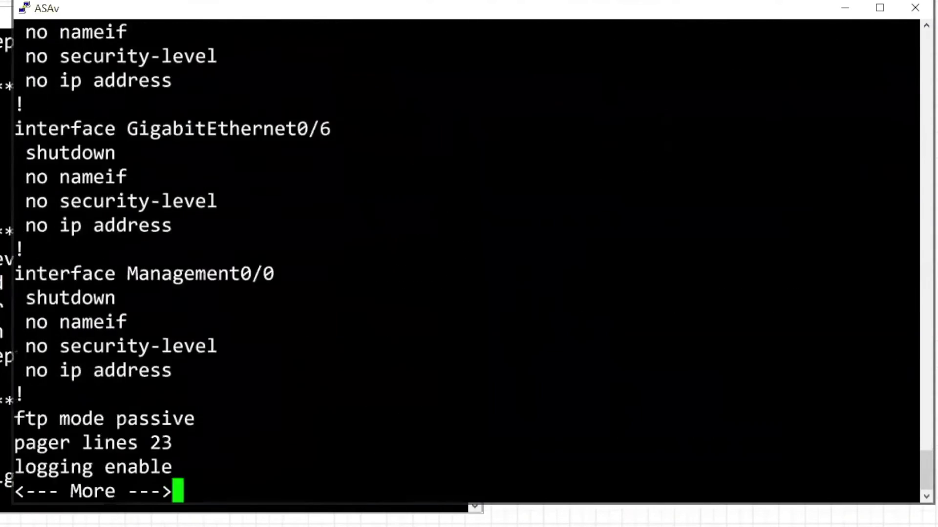
key(Return)
key(Return)
key(Return)
key(Return)
key(Return)
key(Return)
key(Return)
key(Return)
key(Return)
key(Return)
key(Return)
key(Return)
key(Return)
key(Return)
key(Return)
key(Return)
key(Return)
key(Return)
key(Return)
key(Return)
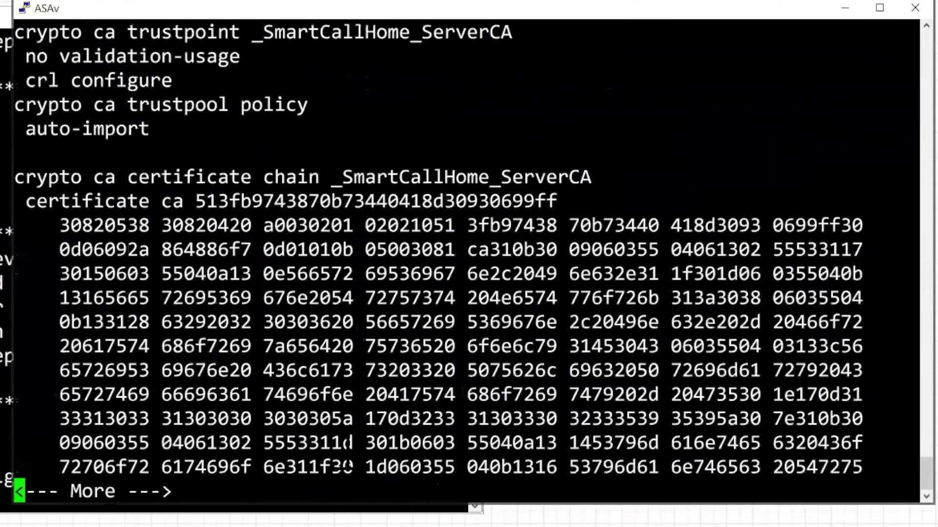
key(Return)
key(Return)
key(Return)
key(Return)
key(Return)
key(Return)
key(Return)
key(Return)
key(space)
key(space)
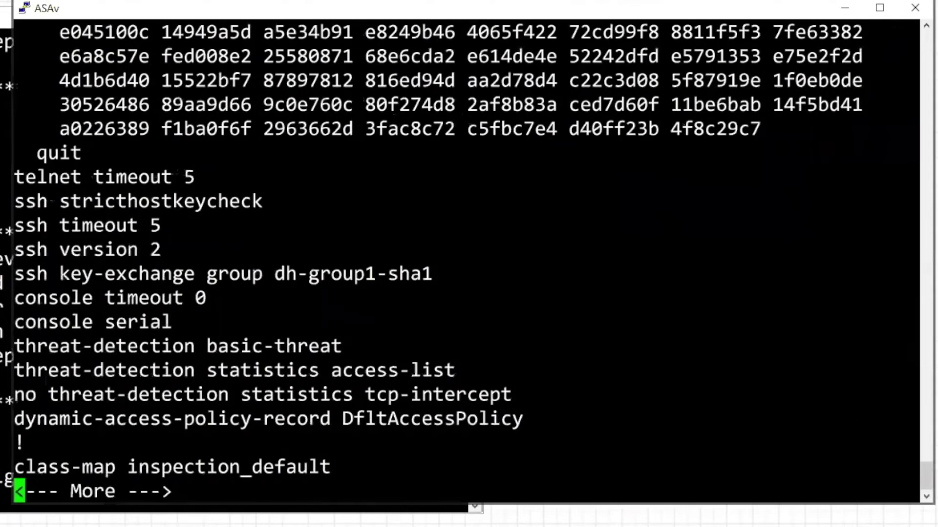
key(Return)
key(Return)
key(Return)
key(Return)
key(Return)
key(Return)
key(Return)
key(Return)
key(Return)
key(Return)
key(Return)
key(Return)
key(Return)
key(Return)
key(Return)
key(Return)
key(Return)
key(Return)
key(Return)
key(Return)
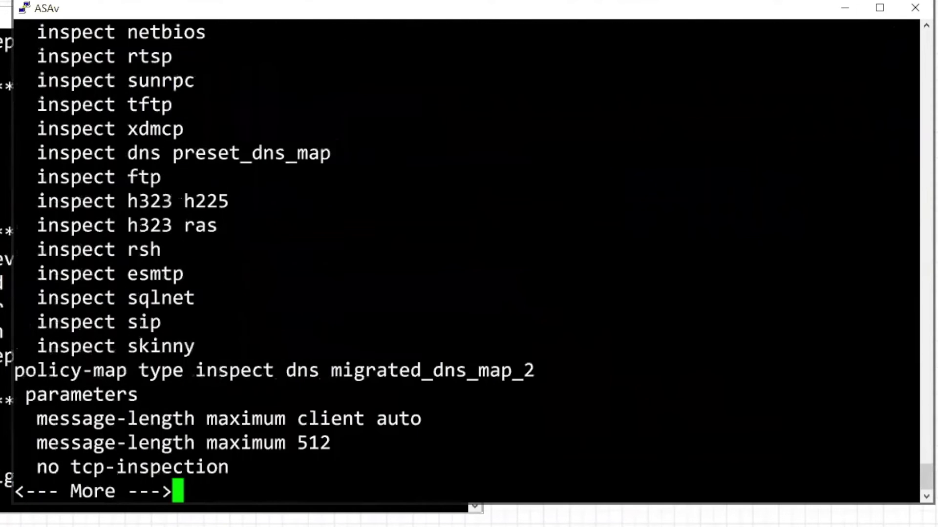
Step: Highlight the inspection_default class and its ftp and tftp inspect entries
scroll(181, 200, up, 7)
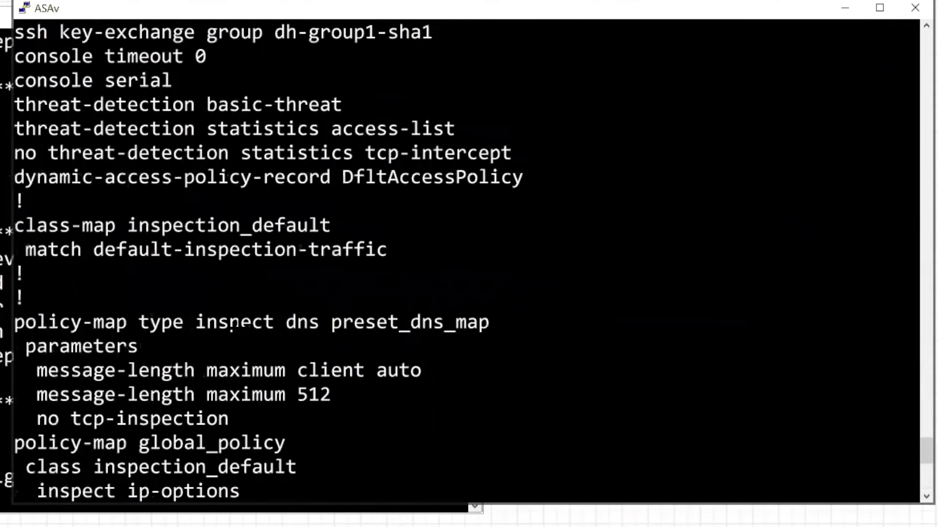
scroll(178, 324, down, 3)
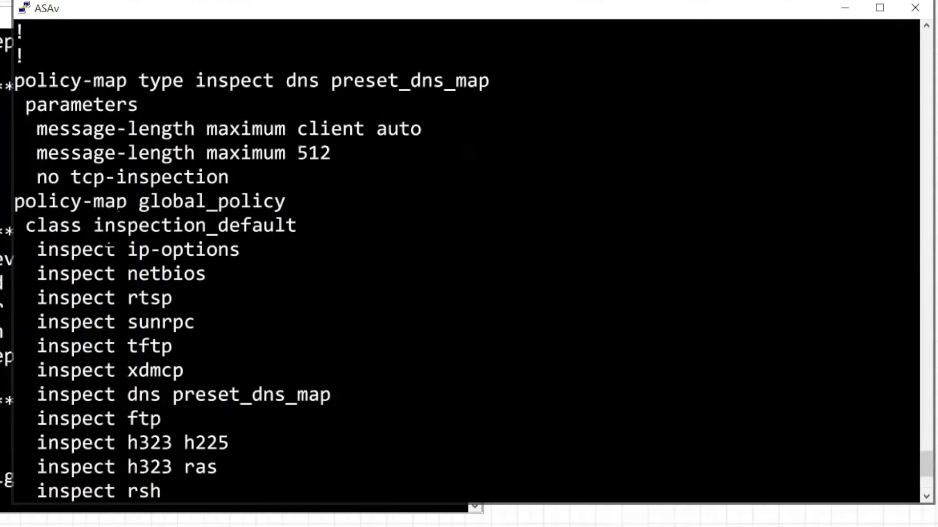
drag(93, 225, 296, 226)
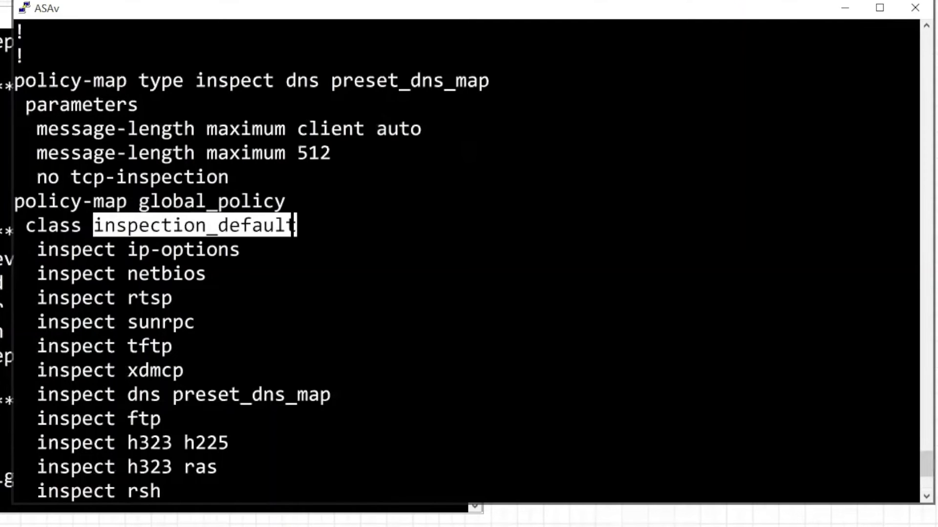
scroll(154, 298, down, 4)
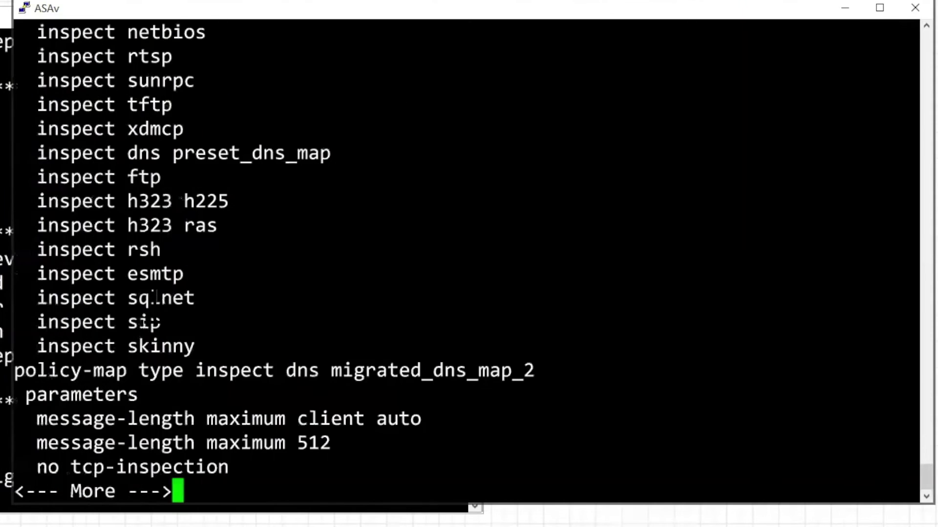
drag(127, 177, 160, 177)
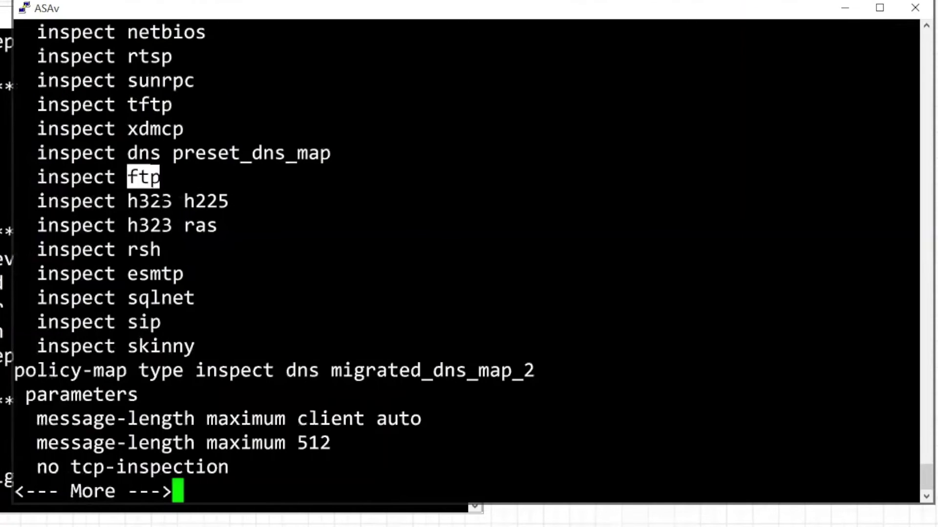
drag(127, 105, 160, 104)
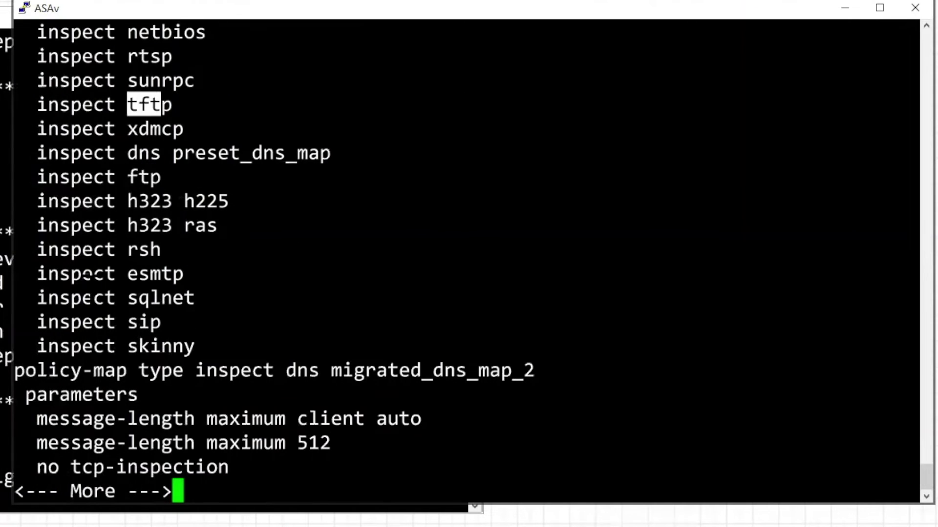
scroll(84, 302, up, 3)
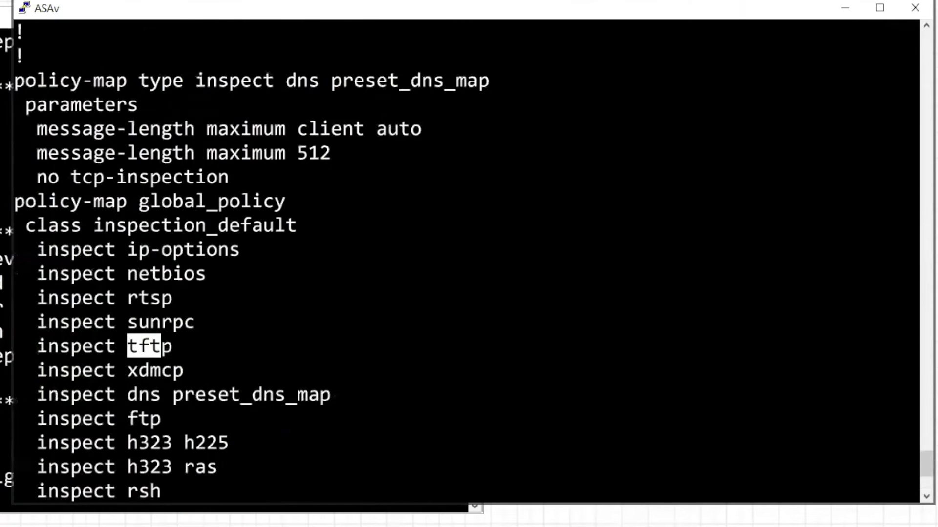
scroll(469, 259, down, 3)
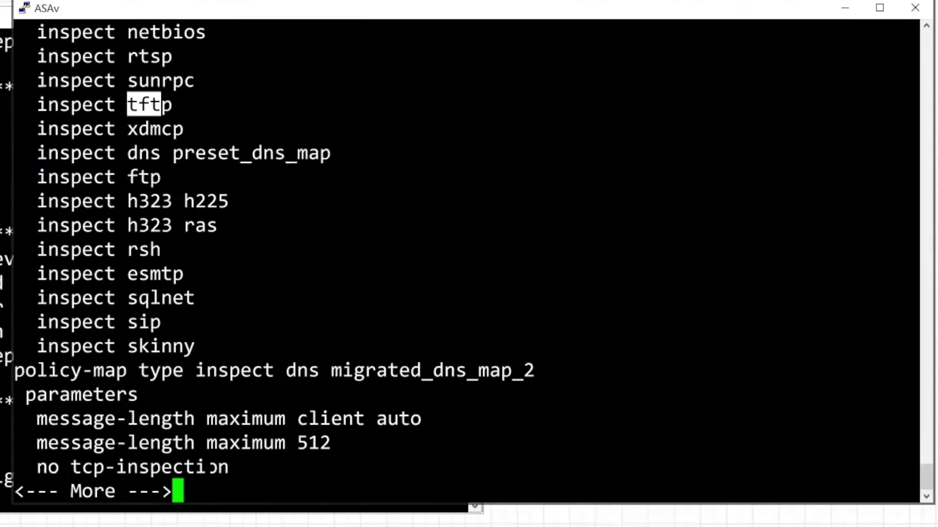
scroll(177, 275, up, 3)
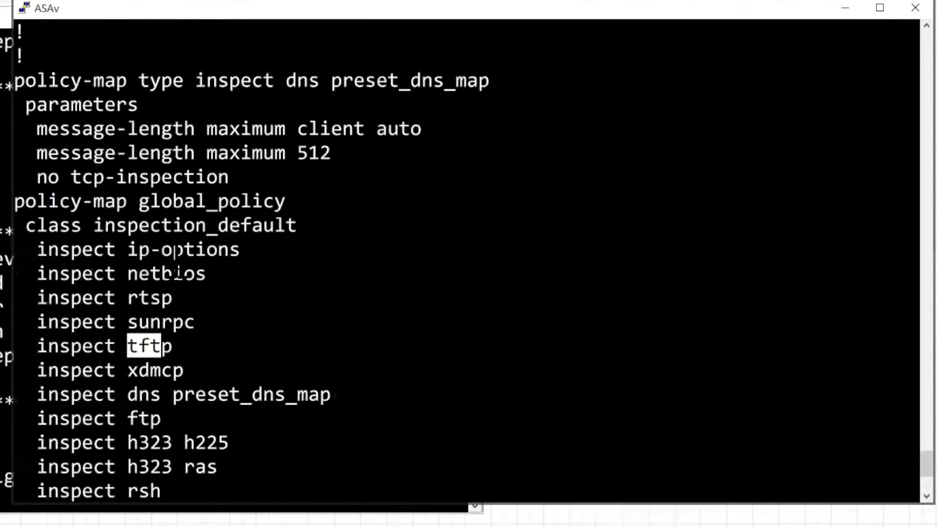
Step: Select the global_policy lines, end the listing, enter 'class inspection_default', and type 'no logging console 7'
drag(14, 201, 295, 220)
key(ctrl+c)
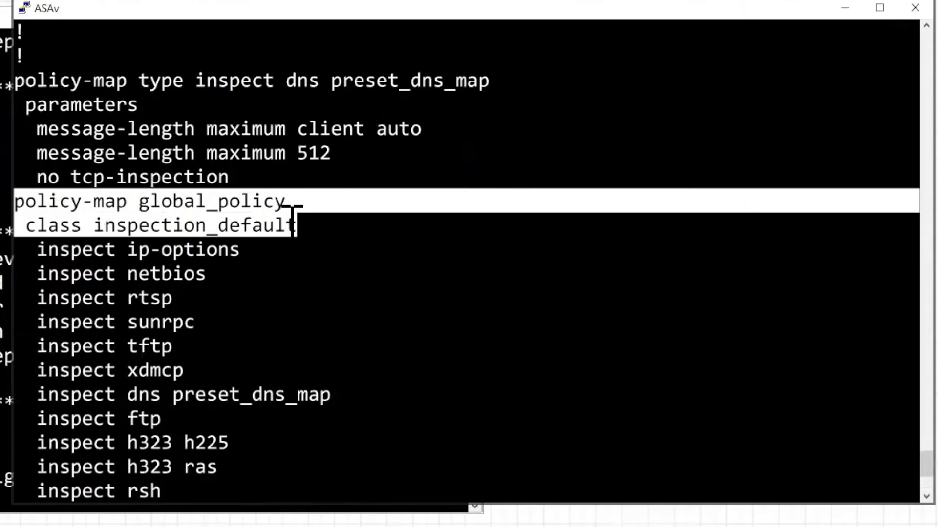
scroll(251, 210, down, 3)
key(space)
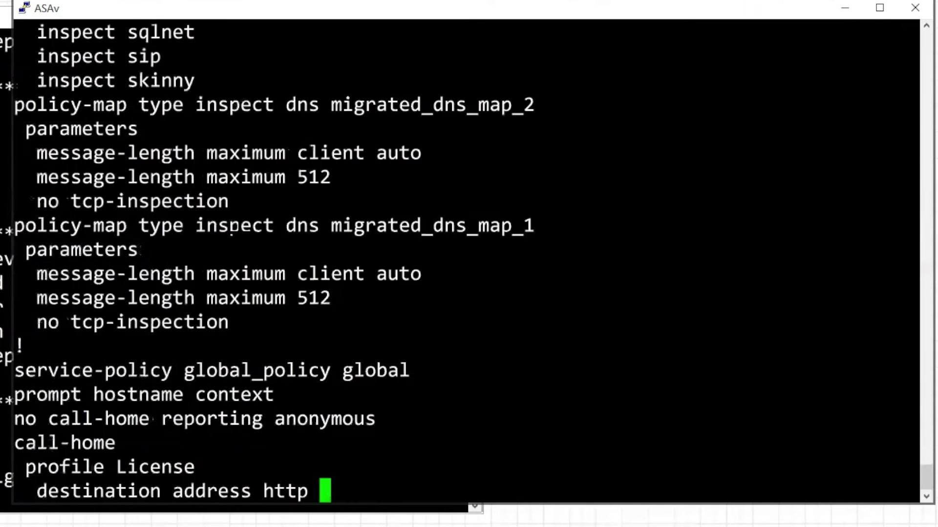
text(class inspection_default%ASA-4-711004: Task ran for 149 msec,)
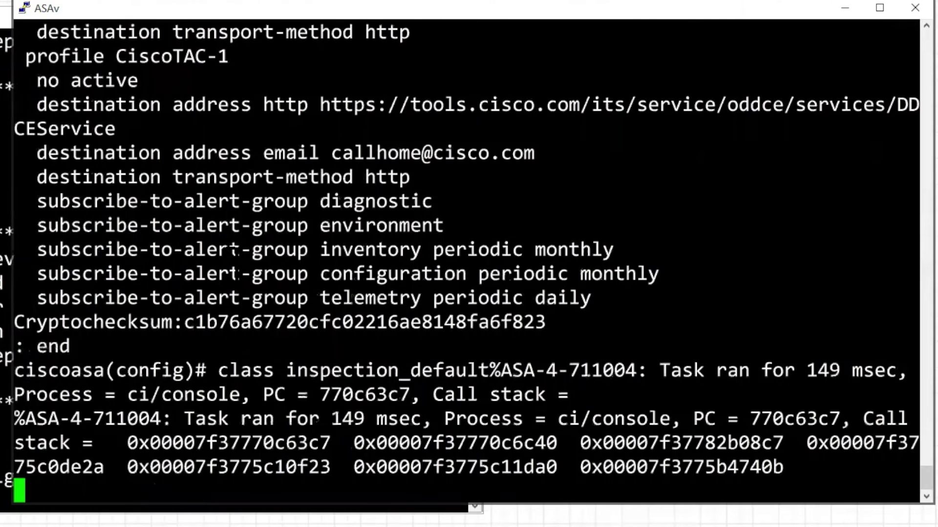
key(Return)
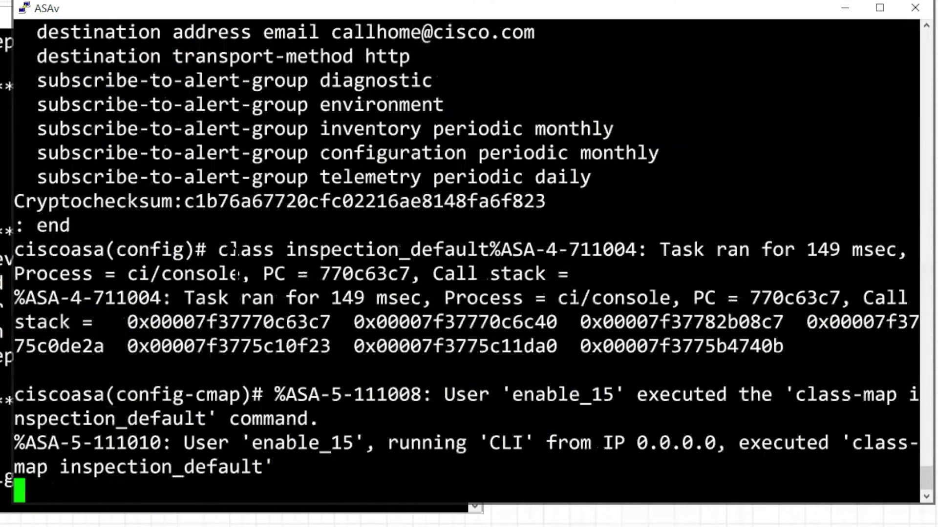
key(Return)
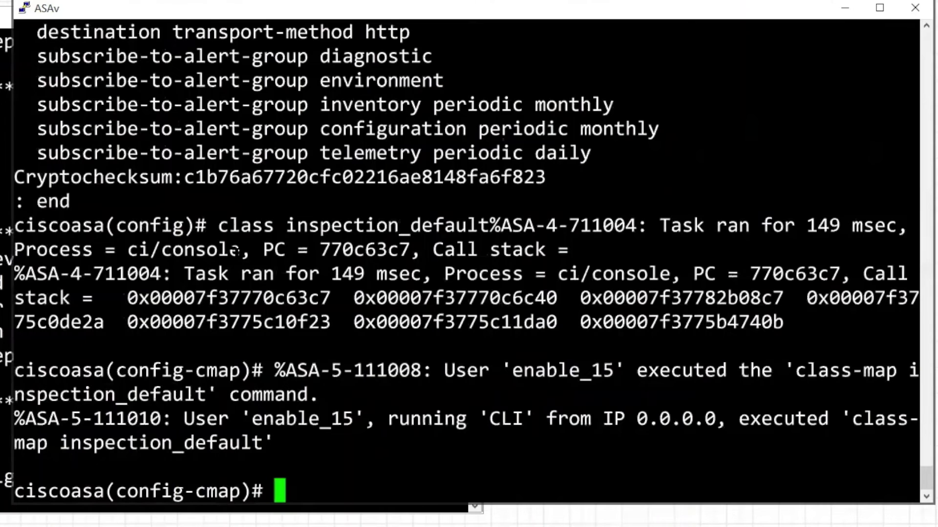
text(no logging)
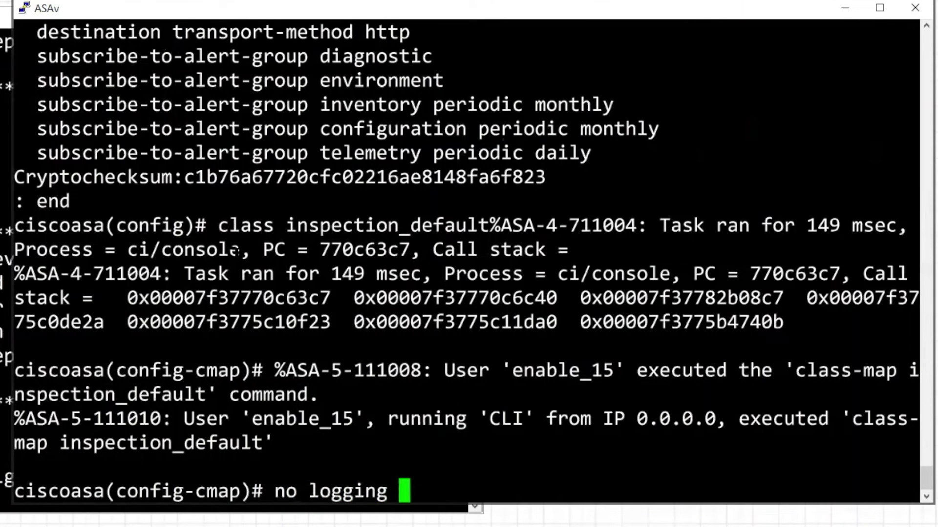
text( con)
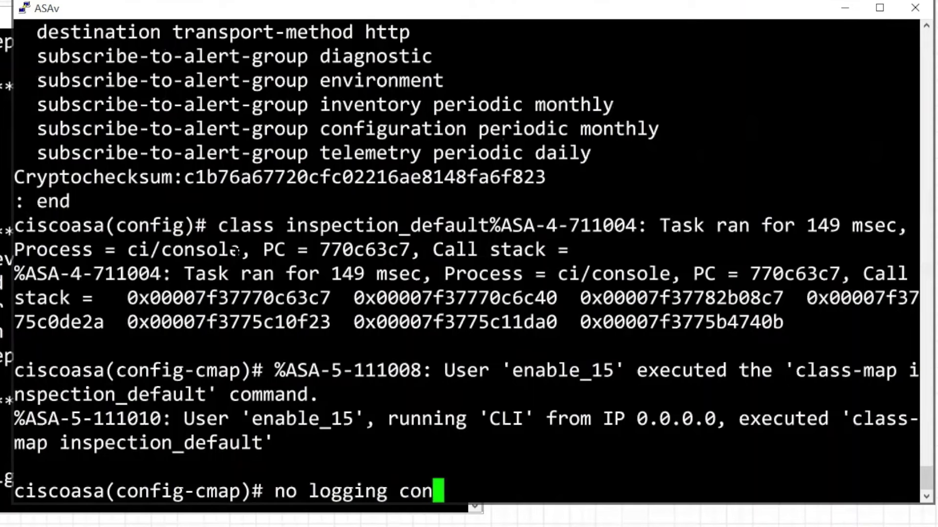
text(sole 7)
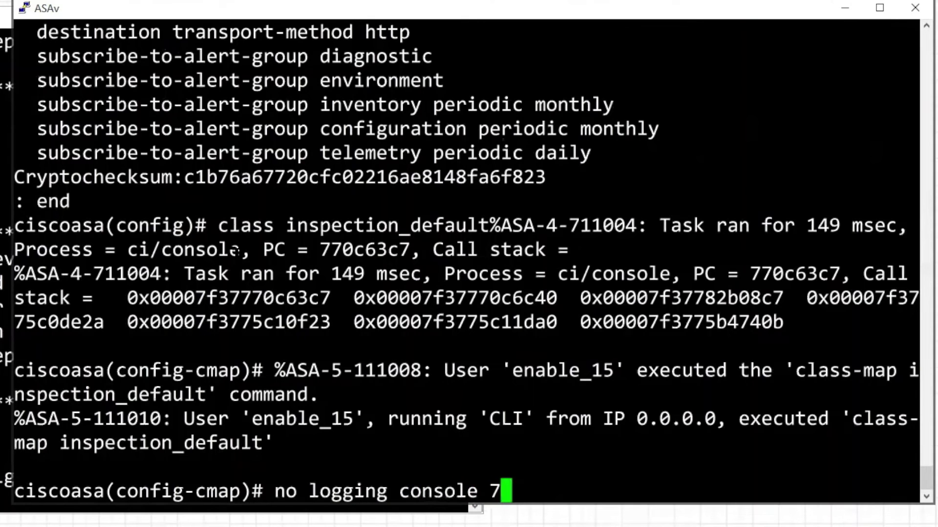
Step: Run 'no logging console 7' and 'no logging enable' to turn off ASA logging
key(Return)
text(no l)
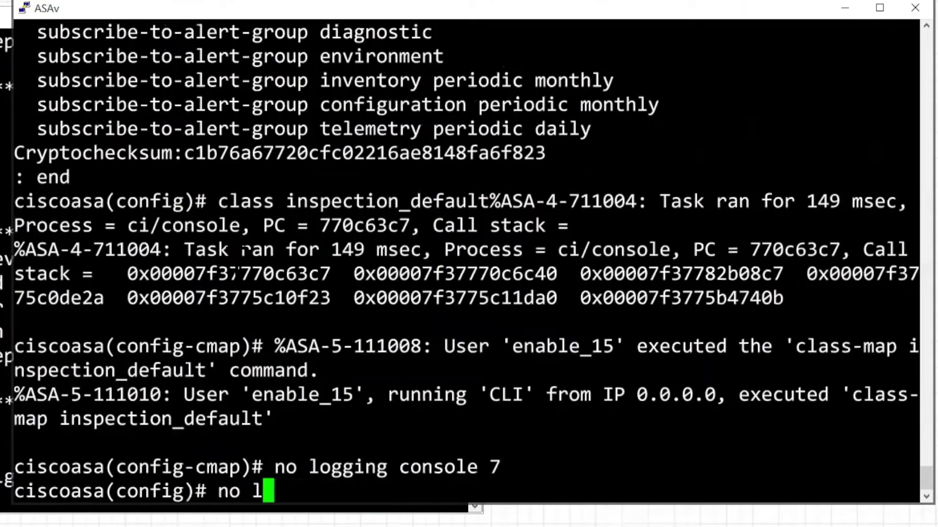
text(ogging console)
key(BackSpace)
key(Tab)
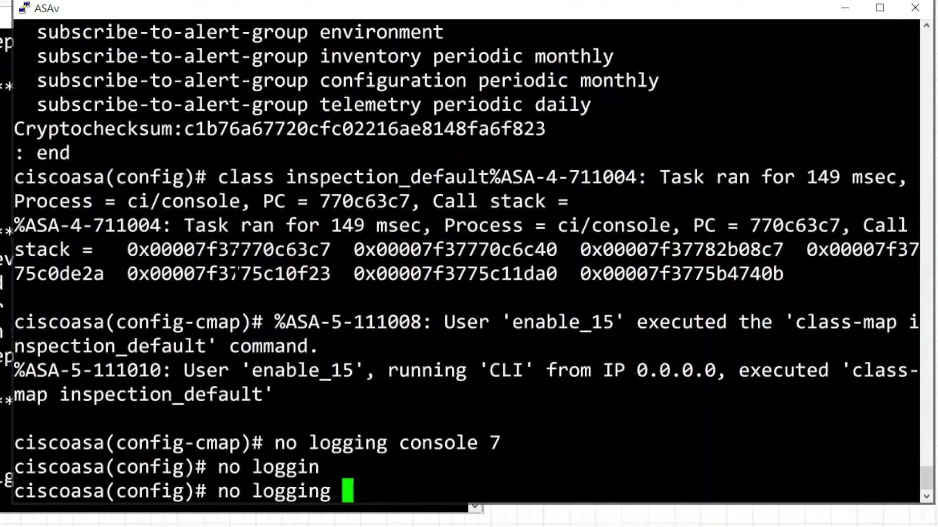
text(enable)
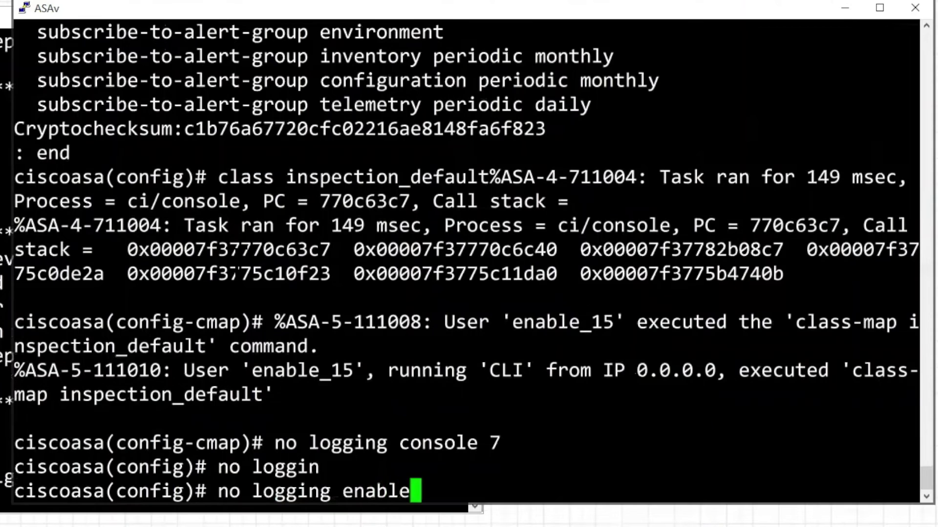
key(Return)
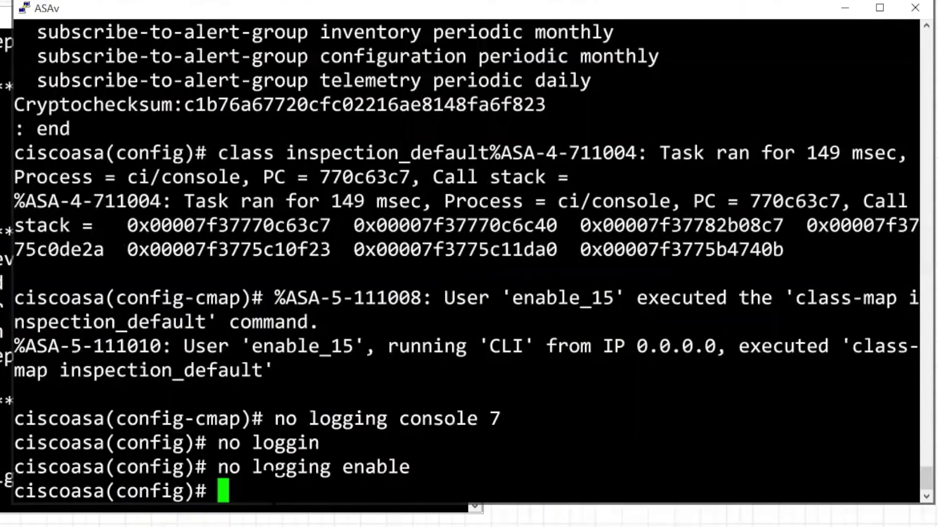
Step: Paste the global_policy and inspection_default lines, add 'inspect icmp', end, and save with 'wr'
right_click(268, 469)
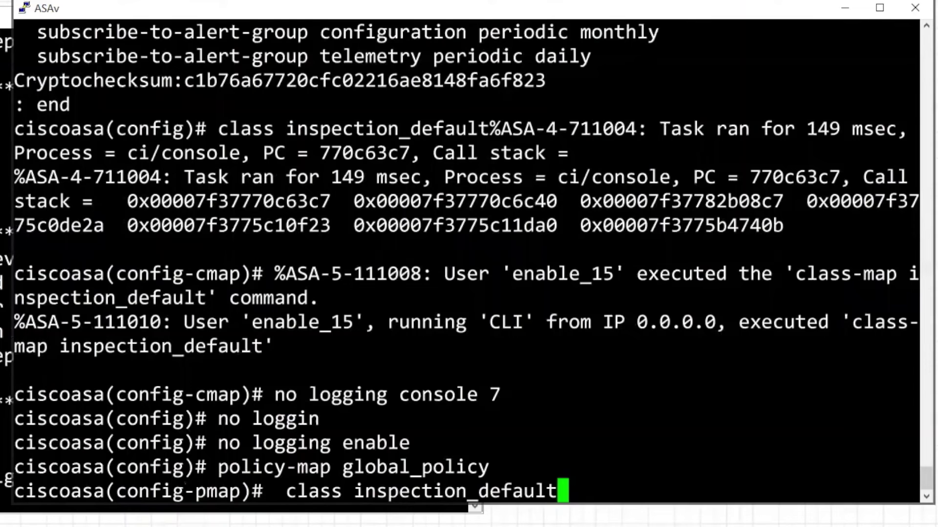
key(Return)
text(inspect)
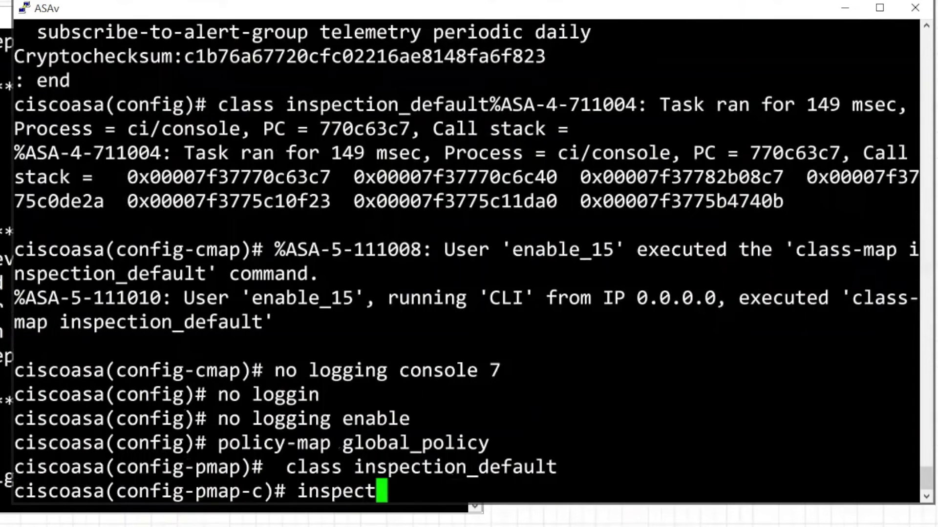
text( icmp)
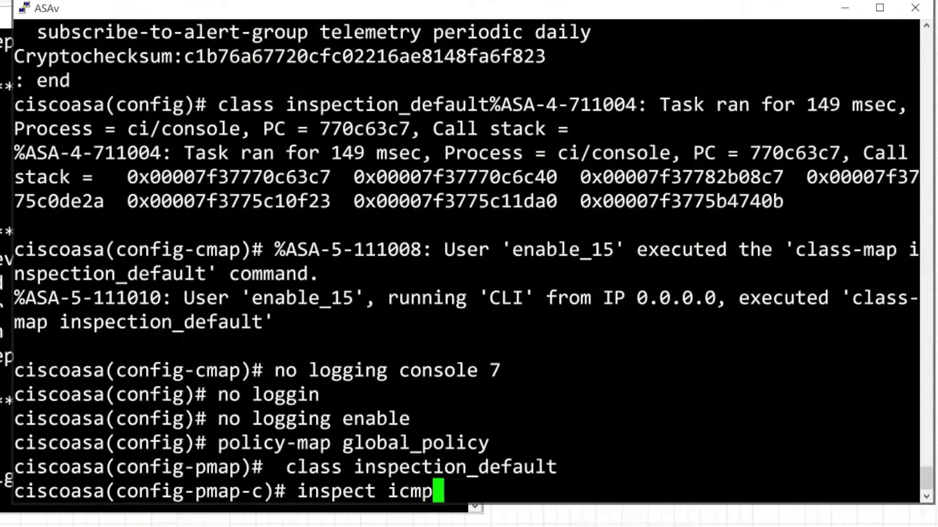
key(Return)
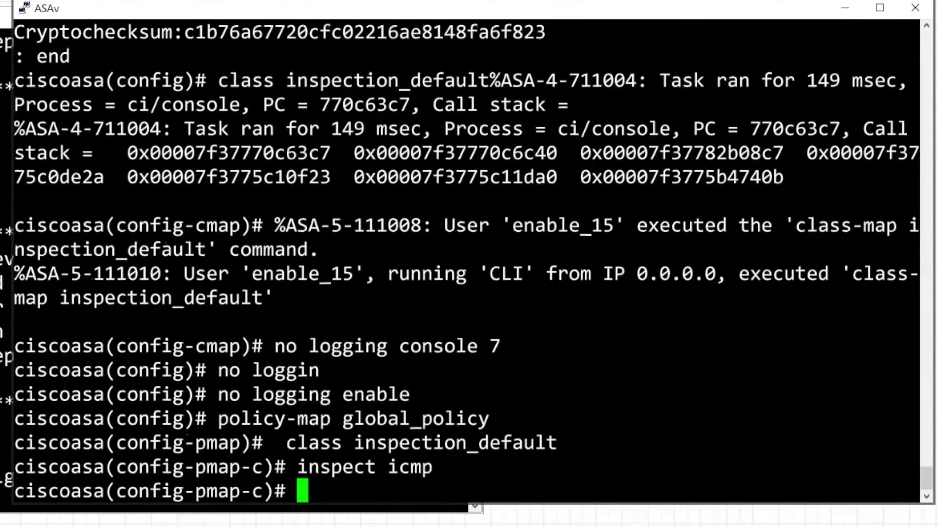
text(end)
key(Return)
text(wr)
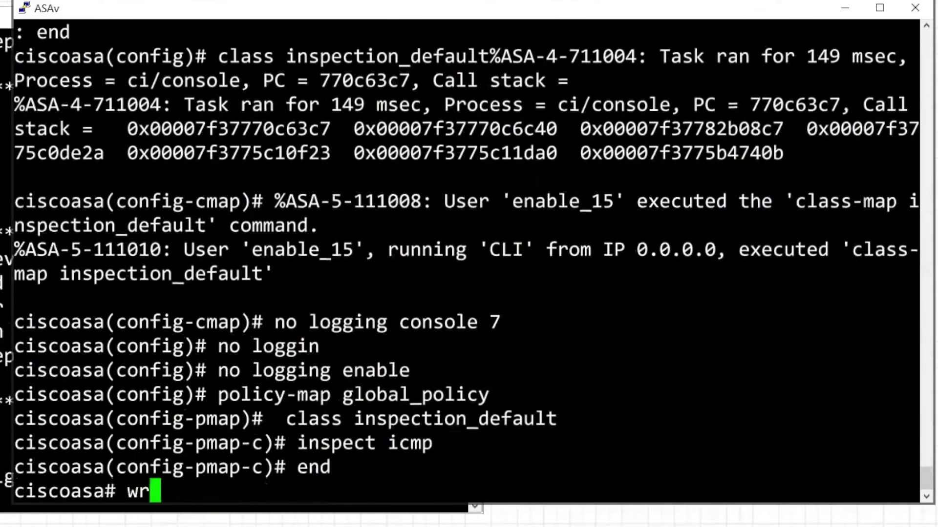
key(Return)
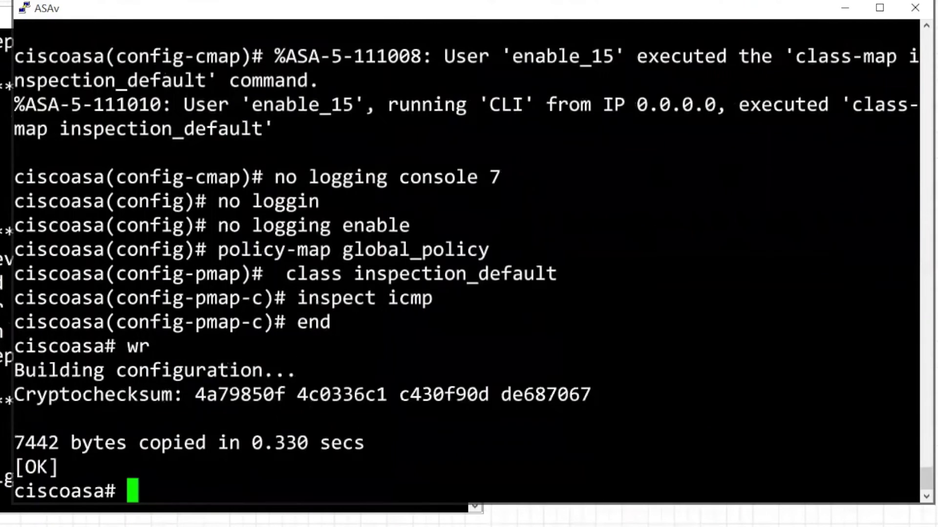
Step: Page the 'sh run' output to global_policy and highlight the inspect icmp line
text(sh run)
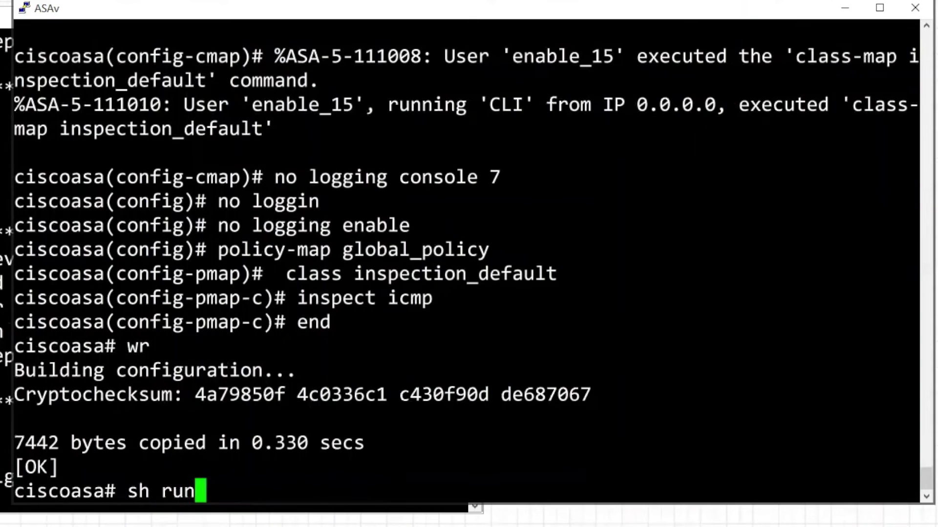
key(Return)
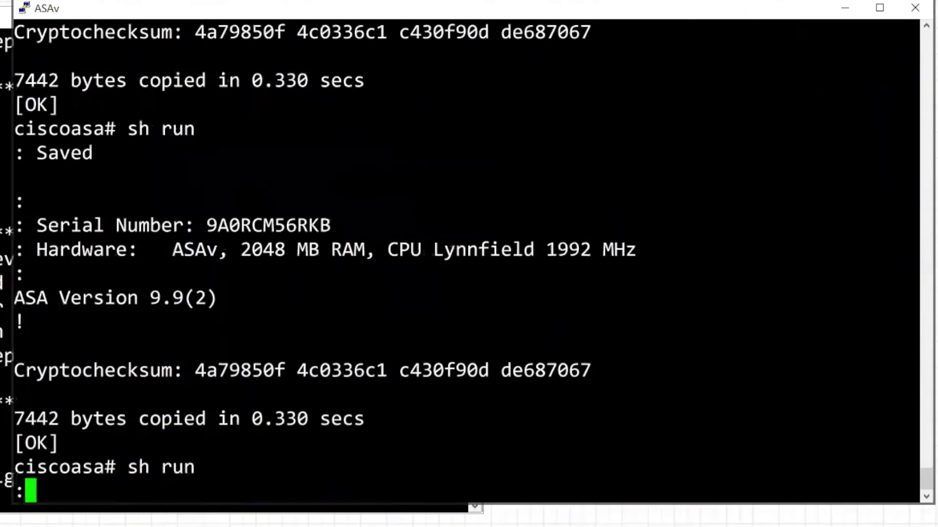
key(Return)
key(Return)
key(Return)
key(Return)
key(Return)
key(Return)
key(Return)
key(Return)
key(Return)
key(Return)
key(Return)
key(Return)
key(Return)
key(Return)
key(Return)
key(Return)
key(Return)
key(Return)
key(Return)
key(Return)
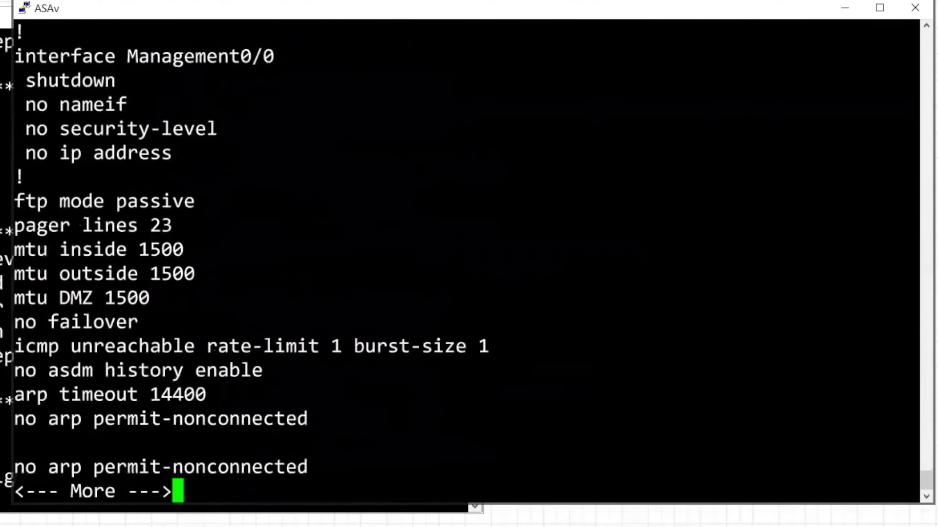
key(Return)
key(Return)
key(Return)
key(Return)
key(Return)
key(Return)
key(Return)
key(Return)
key(Return)
key(Return)
key(Return)
key(Return)
key(Return)
key(Return)
key(Return)
key(Return)
key(Return)
key(Return)
key(Return)
key(Return)
key(Return)
key(Return)
key(Return)
key(Return)
key(Return)
key(Return)
key(Return)
key(Return)
key(Return)
key(Return)
key(Return)
key(Return)
key(Return)
key(Return)
key(Return)
key(Return)
key(Return)
key(Return)
key(Return)
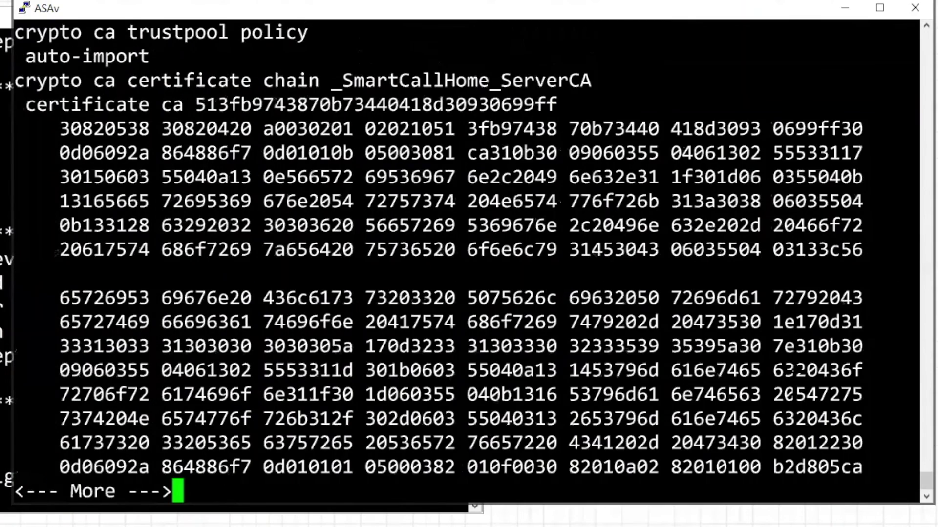
key(Return)
key(Return)
key(Return)
key(Return)
key(Return)
key(Return)
key(Return)
key(Return)
key(Return)
key(Return)
key(Return)
key(Return)
key(Return)
key(Return)
key(Return)
key(Return)
key(Return)
key(Return)
key(Return)
key(Return)
key(Return)
key(Return)
key(Return)
key(Return)
key(Return)
key(Return)
key(Return)
key(Return)
key(Return)
key(Return)
key(Return)
key(Return)
key(Return)
key(Return)
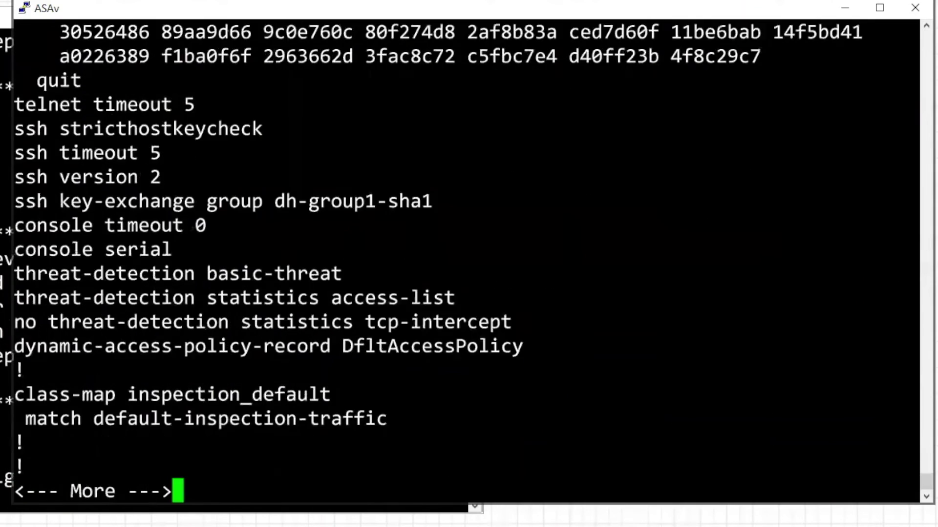
key(Return)
key(Return)
key(Return)
key(Return)
key(Return)
key(Return)
key(Return)
key(Return)
key(Return)
key(Return)
key(Return)
key(Return)
key(Return)
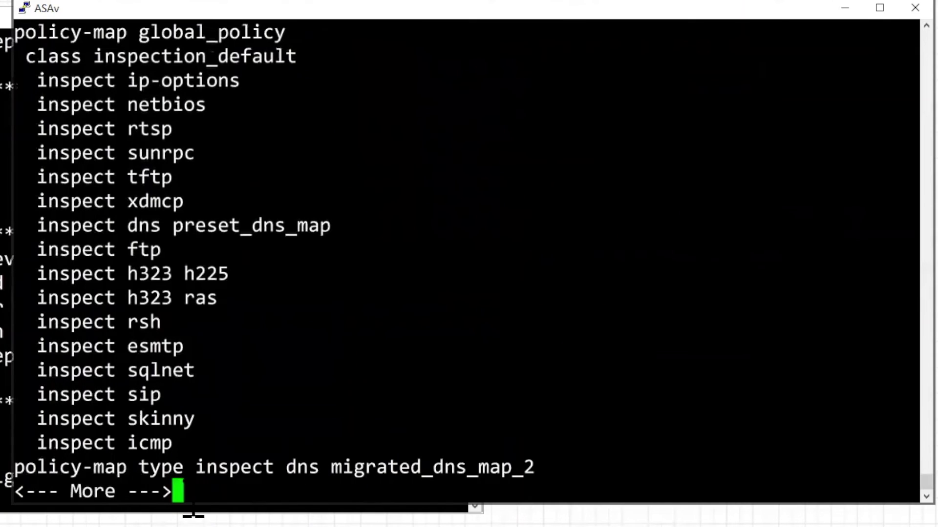
drag(41, 450, 175, 466)
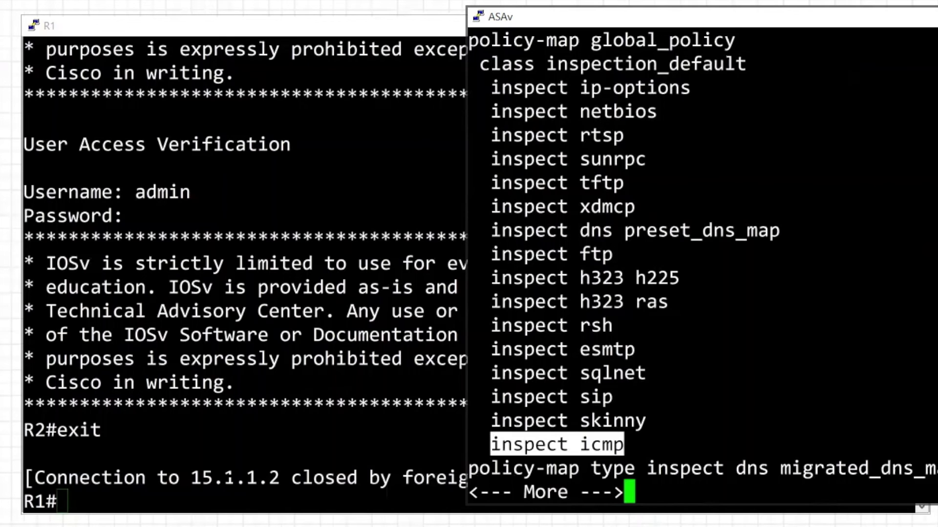
Step: In R1, highlight the earlier failed ping and type 'ping 15.1.1.2' without running it
key(alt+Tab)
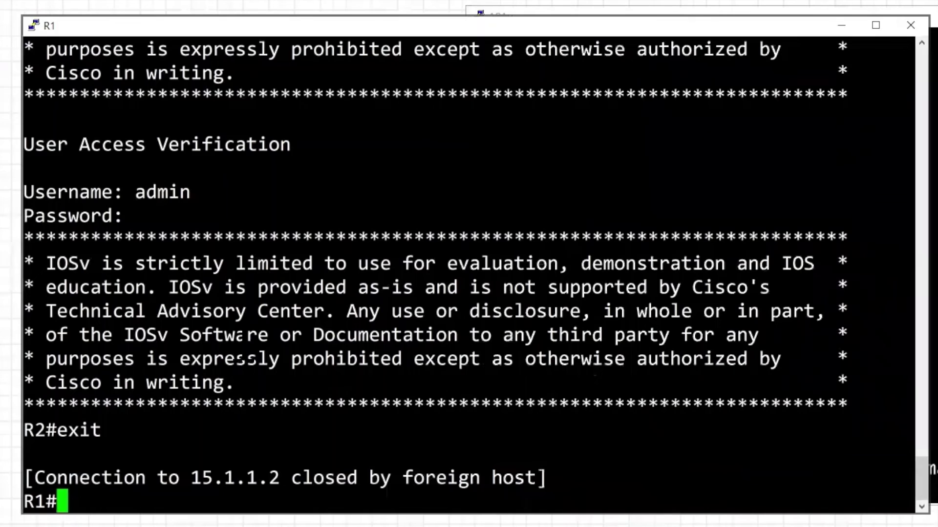
scroll(468, 273, up, 15)
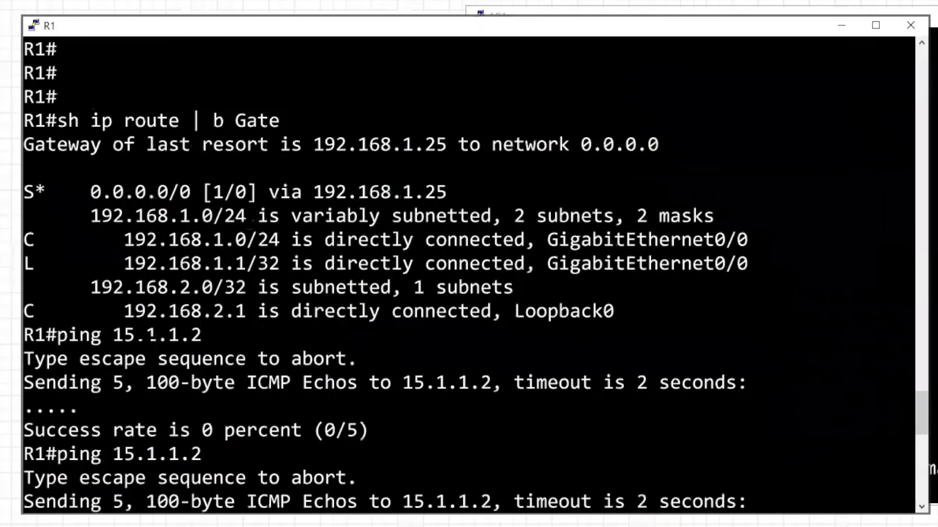
drag(46, 335, 328, 450)
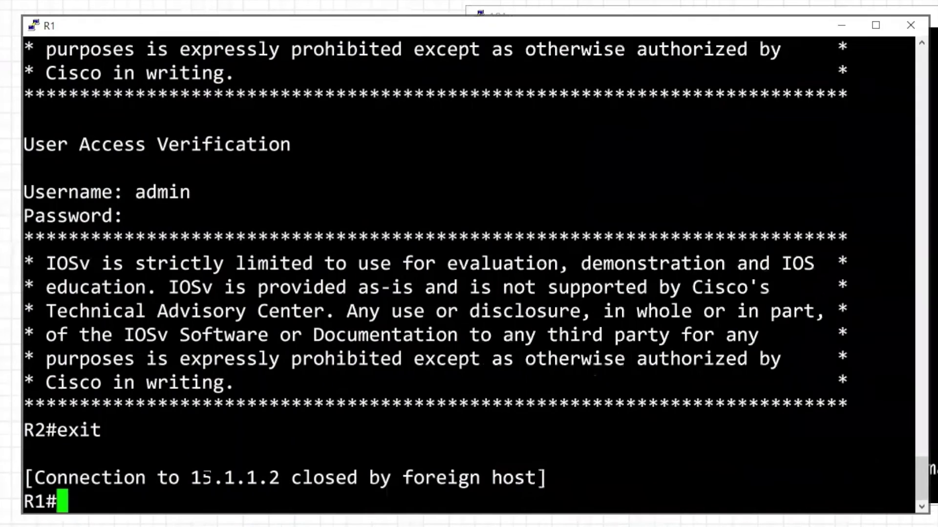
text(p)
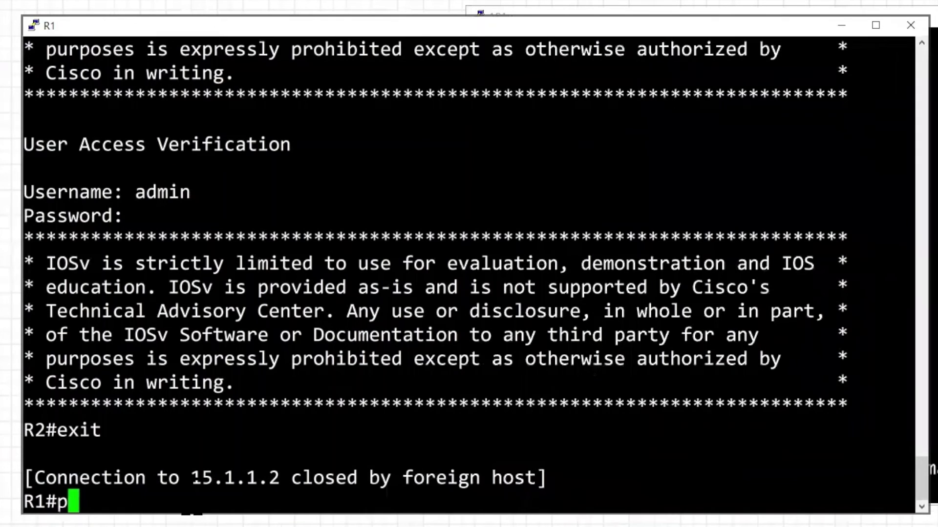
text(ing 1)
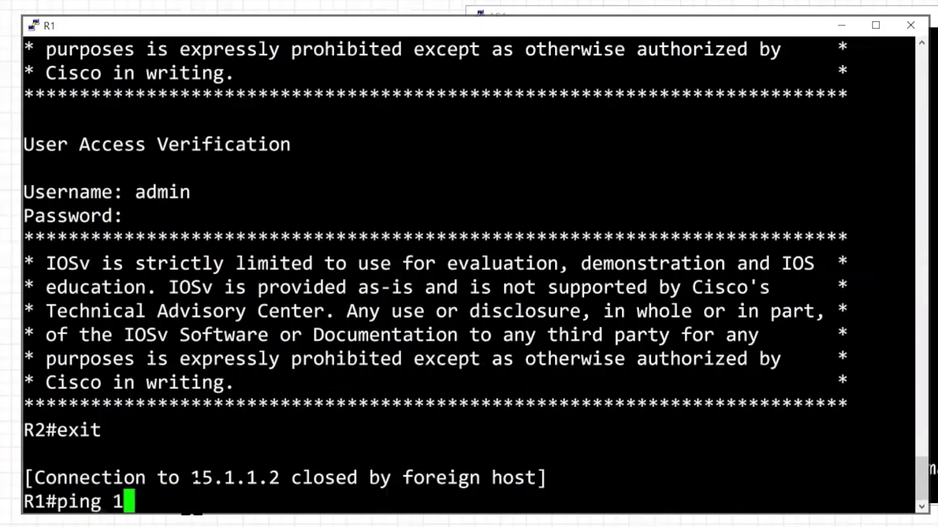
text(5.1.1.1)
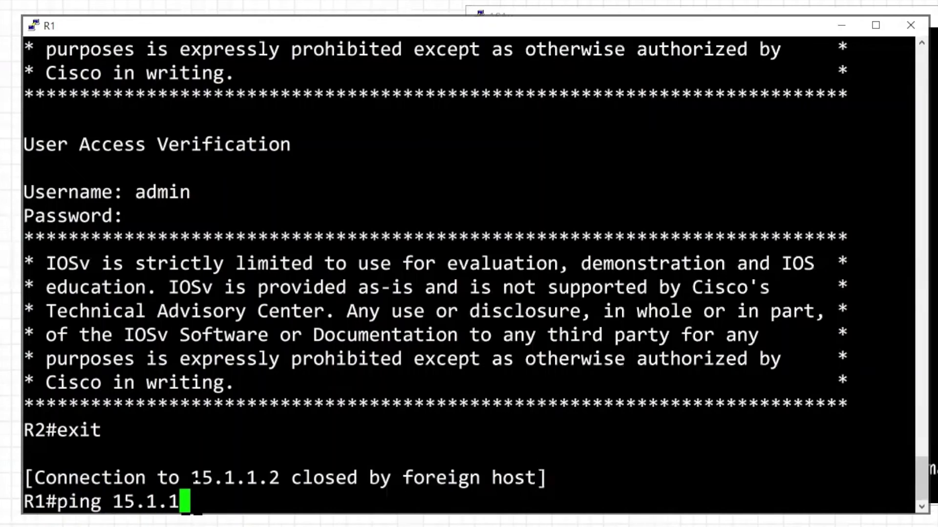
text(2)
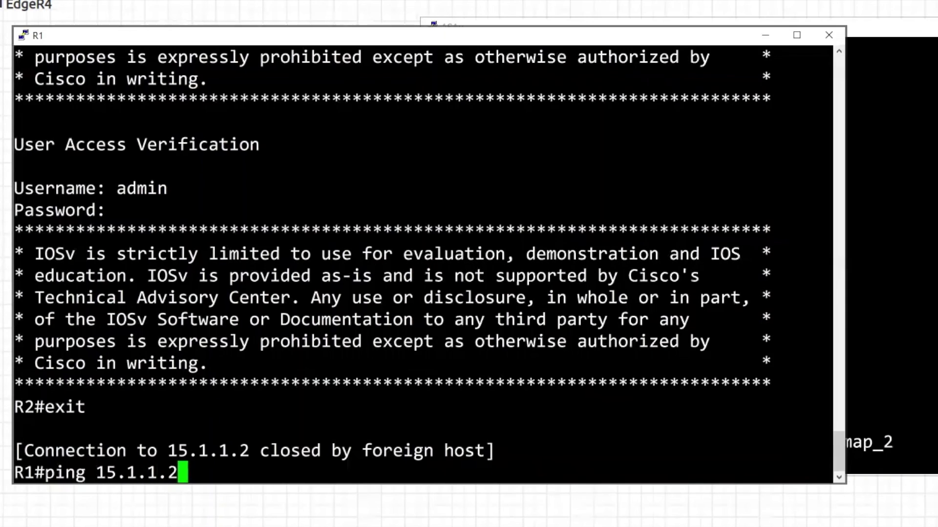
key(alt+Tab)
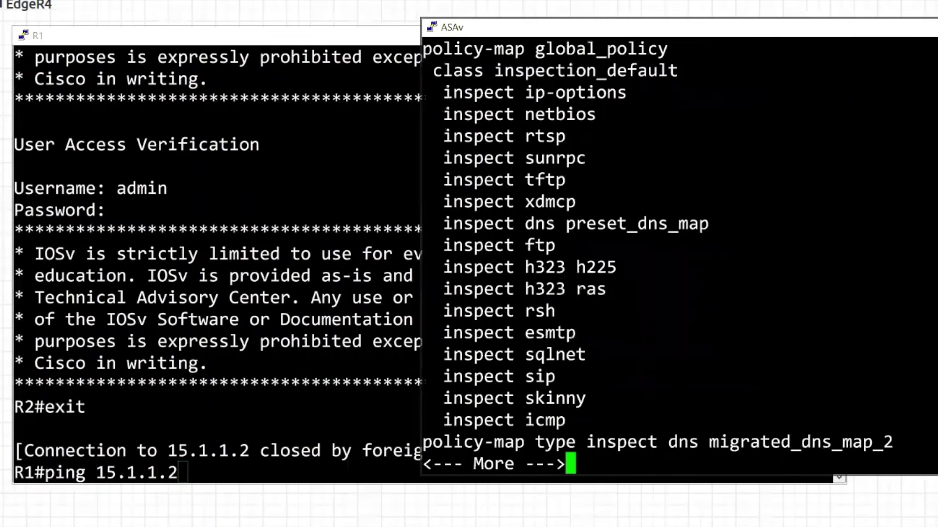
Step: Quit the pager and rerun the recalled 'no logging console 7' edited to 'logging console 7'
key(q)
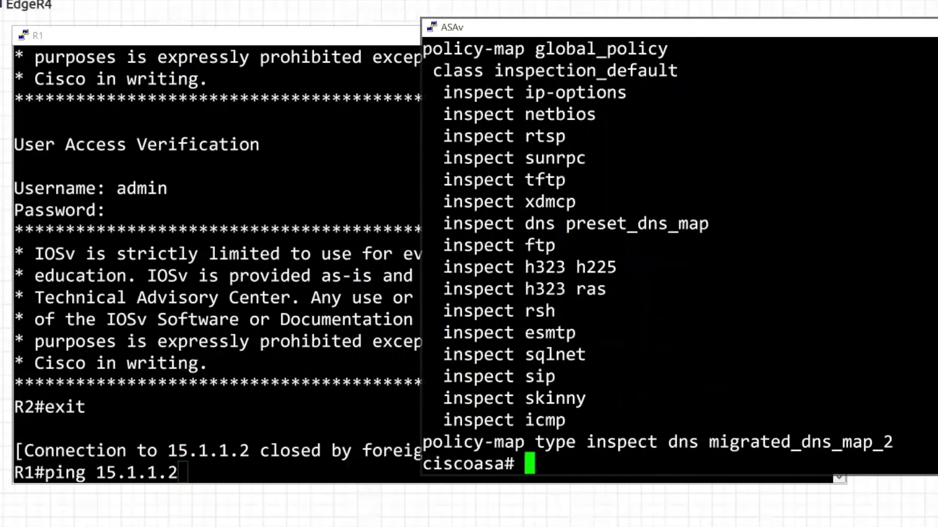
text(s)
key(Up)
key(Up)
key(Up)
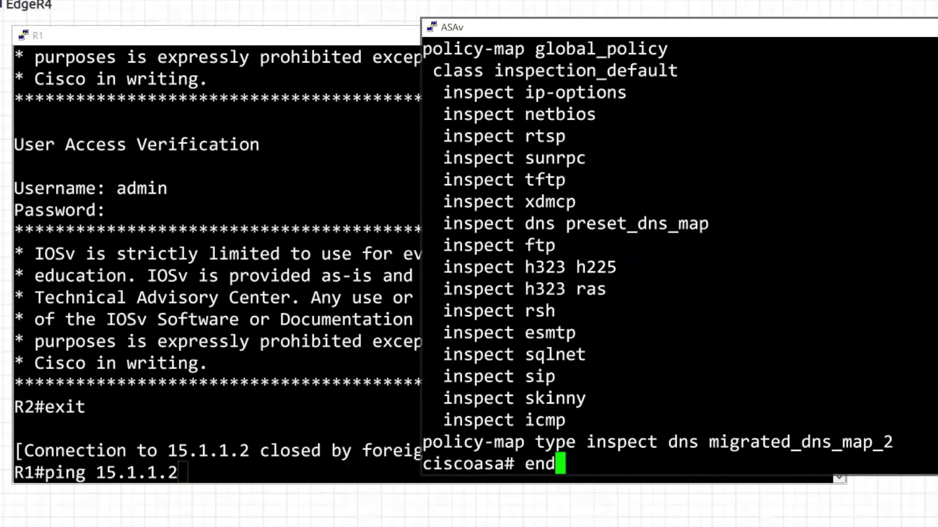
key(Up)
key(Up)
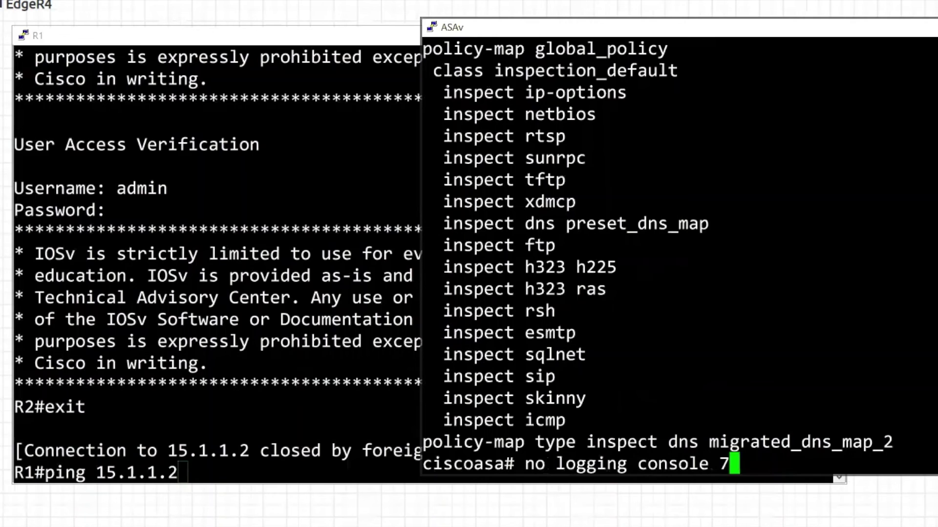
key(Left)
key(Left)
key(Left)
key(Left)
key(Left)
key(Left)
key(Left)
key(Left)
key(Left)
key(Left)
key(Left)
key(Left)
key(Left)
key(Left)
key(Left)
key(Left)
key(Left)
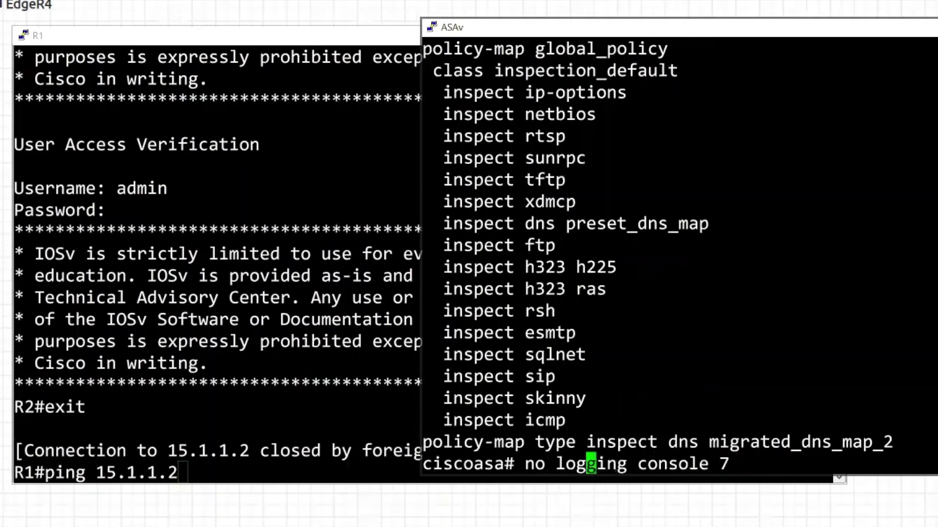
key(BackSpace)
key(BackSpace)
key(BackSpace)
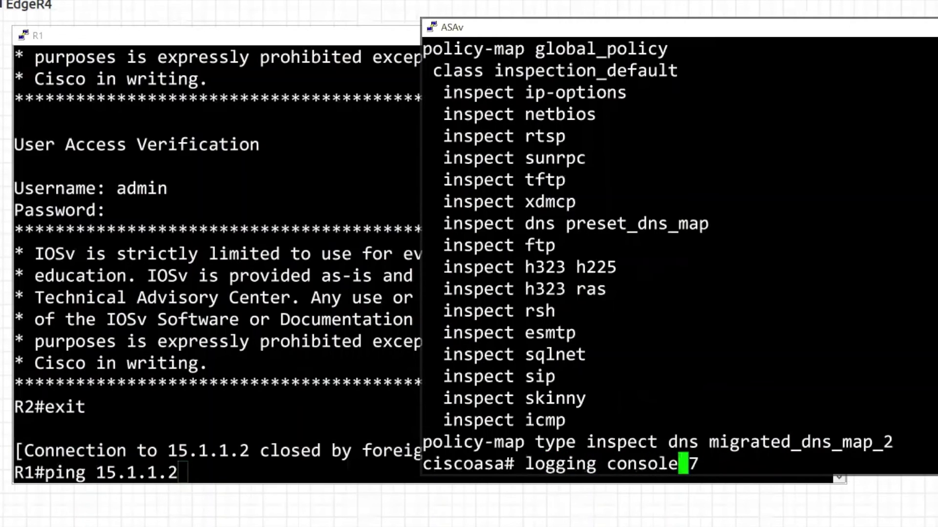
key(Return)
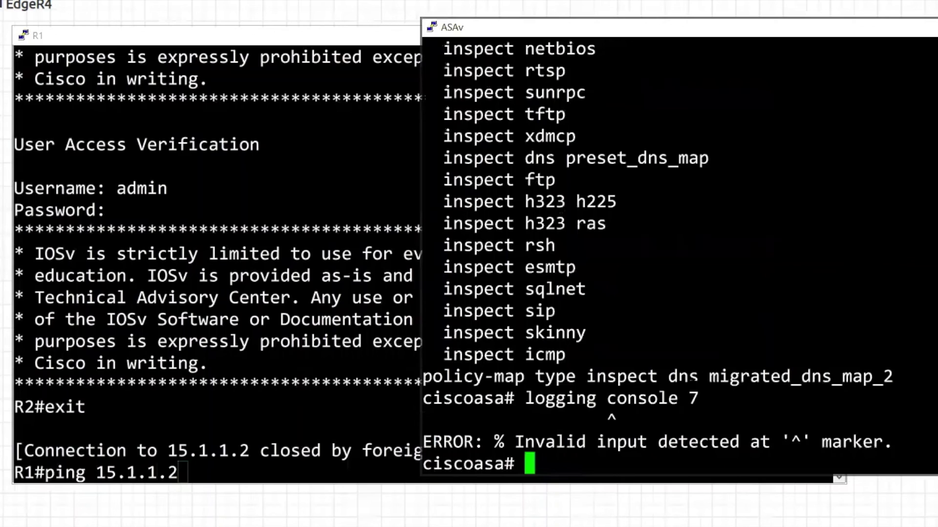
Step: In 'conf t' mode, run 'logging console 7' and 'logging enable', then return to R1
text(conf t)
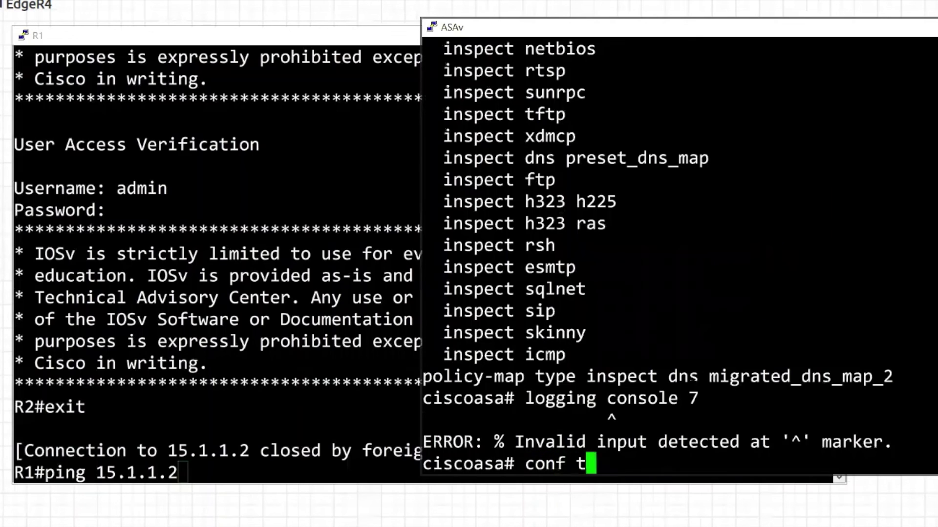
key(Return)
key(Up)
key(Up)
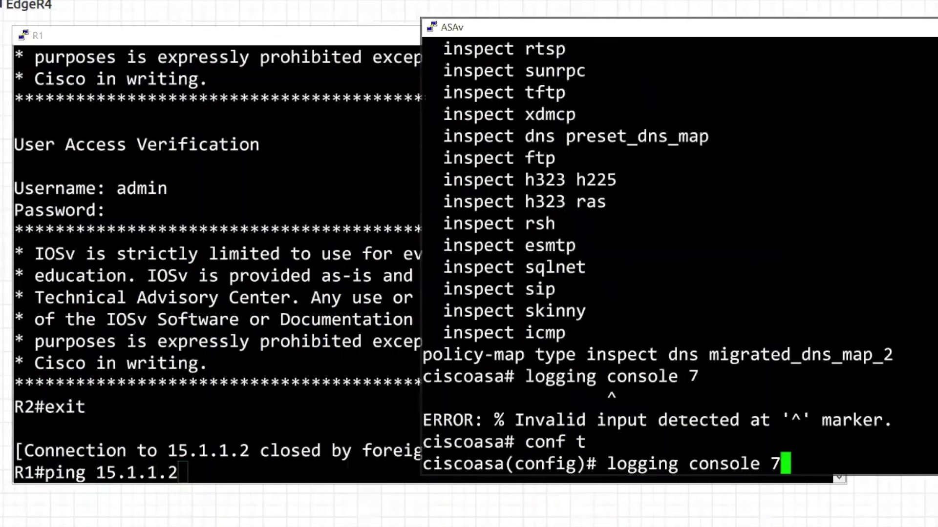
key(BackSpace)
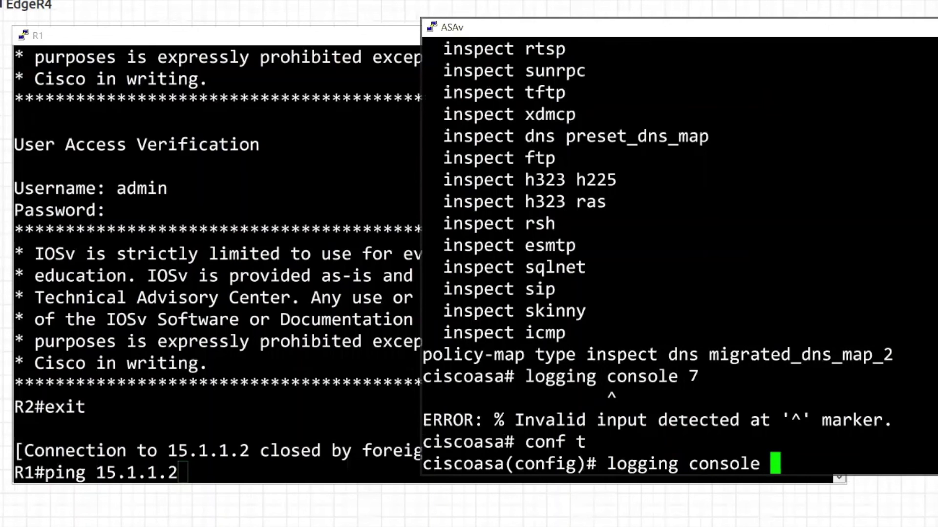
text(7)
key(Return)
key(Up)
key(Up)
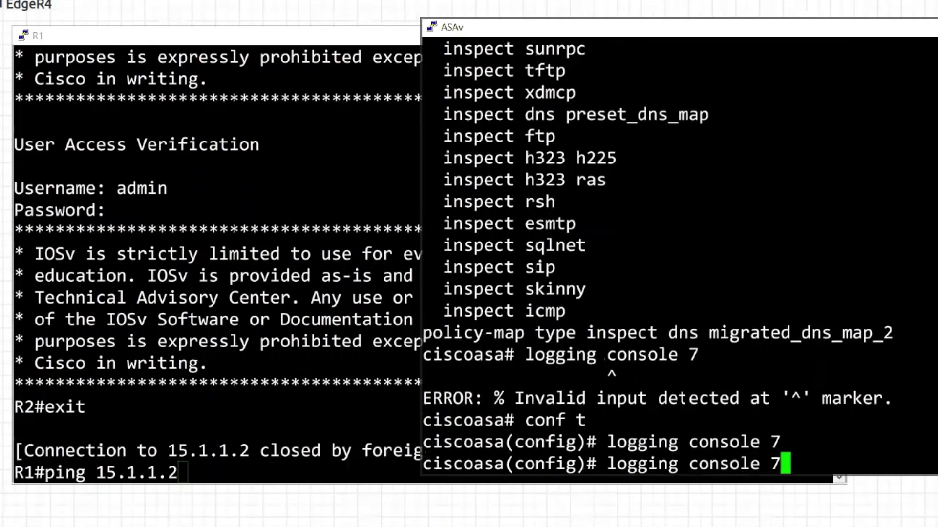
key(Down)
key(BackSpace)
key(BackSpace)
key(BackSpace)
key(BackSpace)
key(BackSpace)
key(BackSpace)
key(BackSpace)
key(BackSpace)
key(BackSpace)
text(enable)
key(Return)
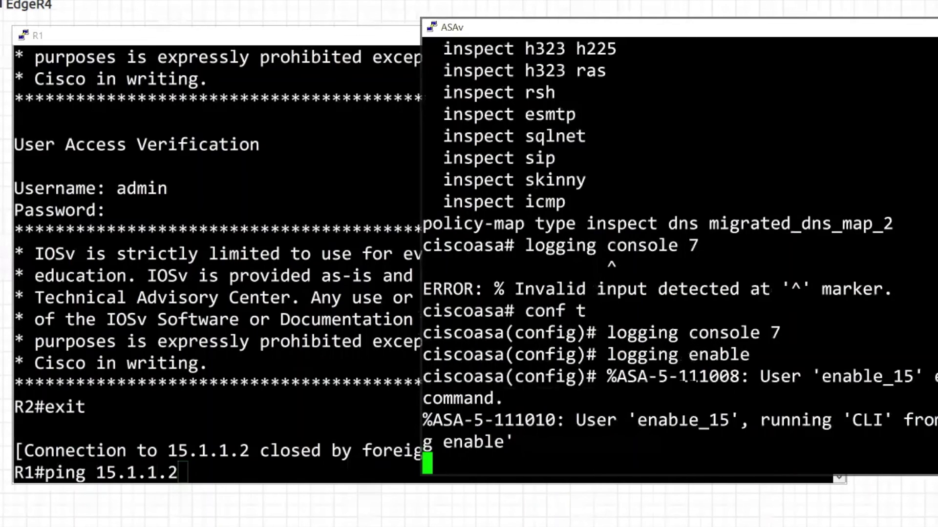
click(244, 481)
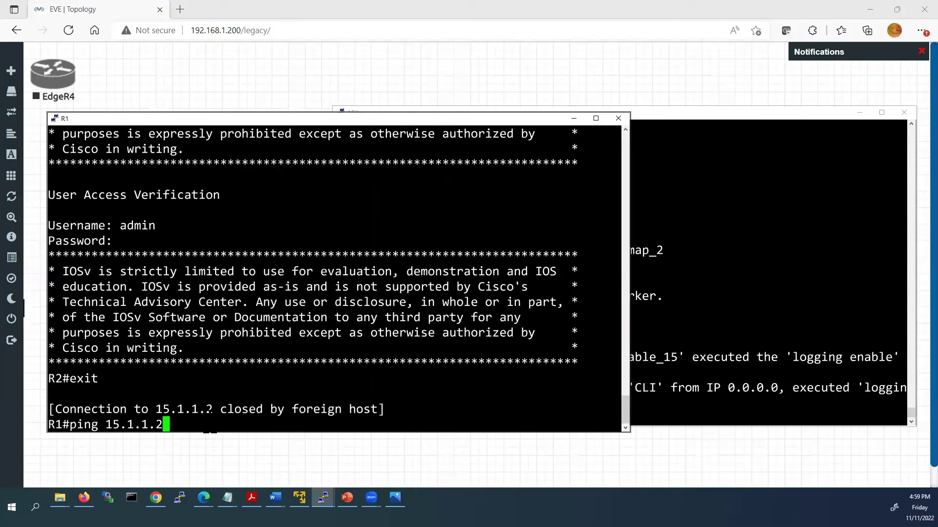
Step: Ping 15.1.1.2 from R1 at 100% (5/5) and check the ASAv's ICMP connection log entries
text(ping 15.1.1.2)
key(Return)
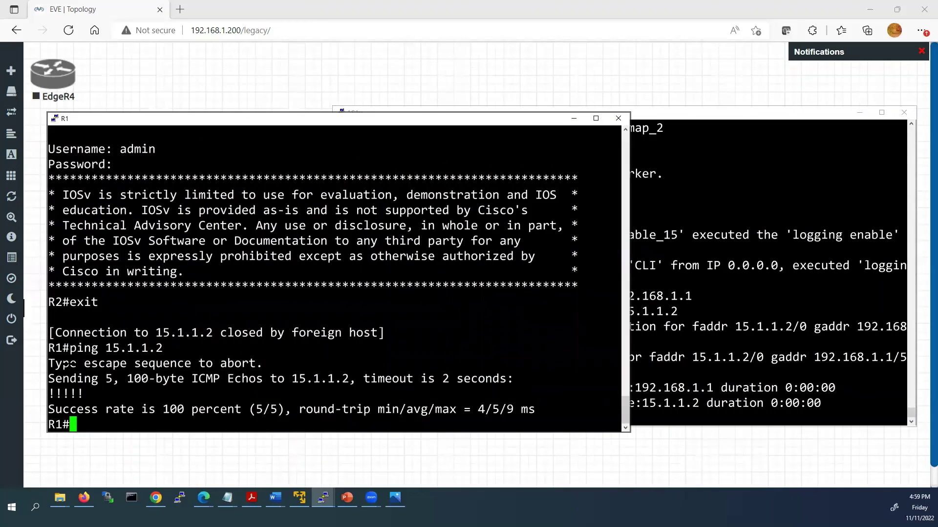
drag(68, 349, 303, 424)
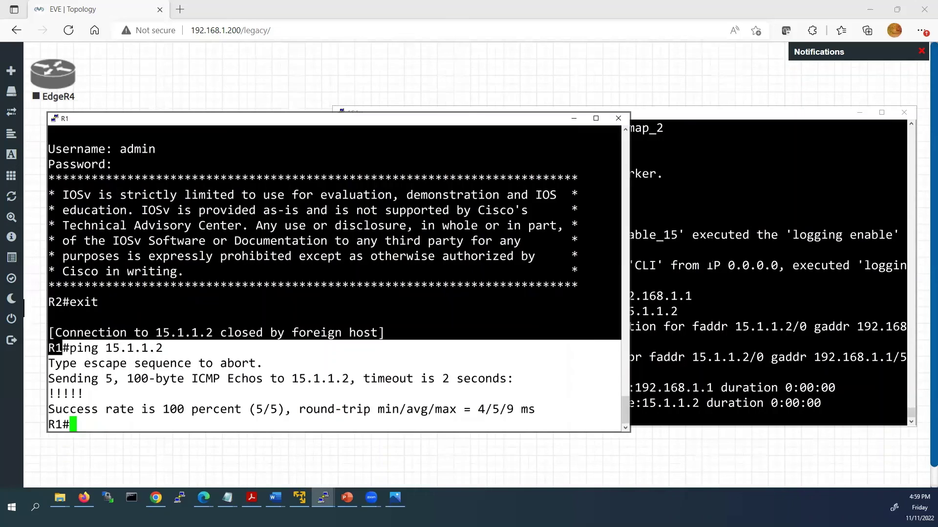
key(alt+Tab)
drag(464, 118, 403, 85)
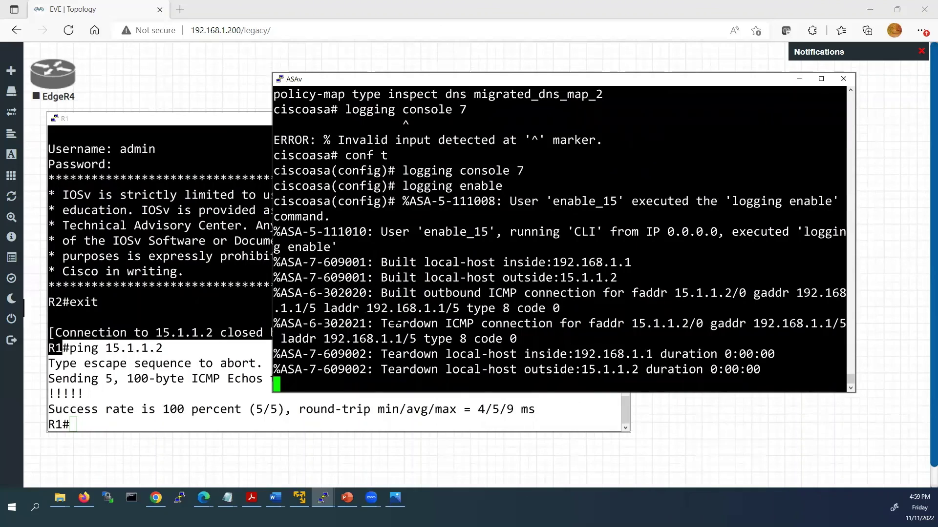
Step: Highlight 'outbound', foreign address 15.1.1.2 and the 192.168 global address in the ASA ICMP log
drag(423, 296, 592, 293)
drag(675, 247, 737, 247)
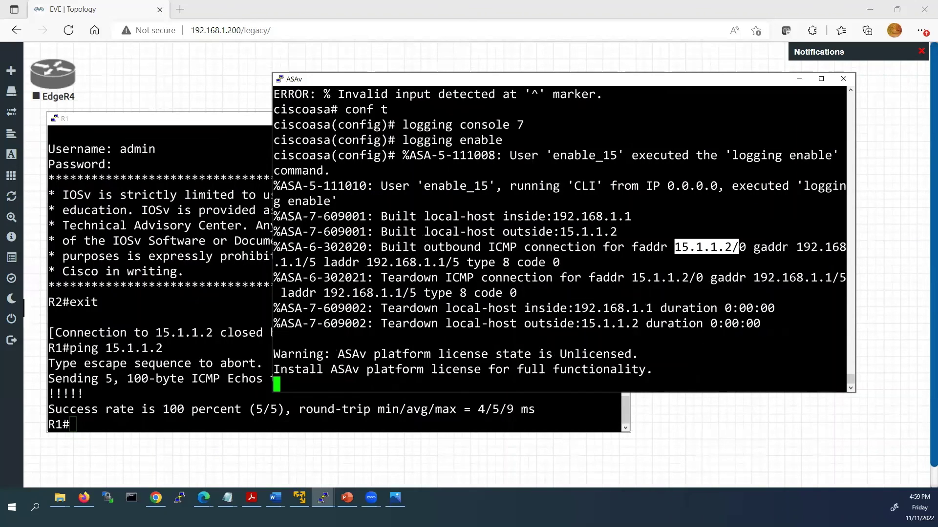
drag(797, 248, 849, 248)
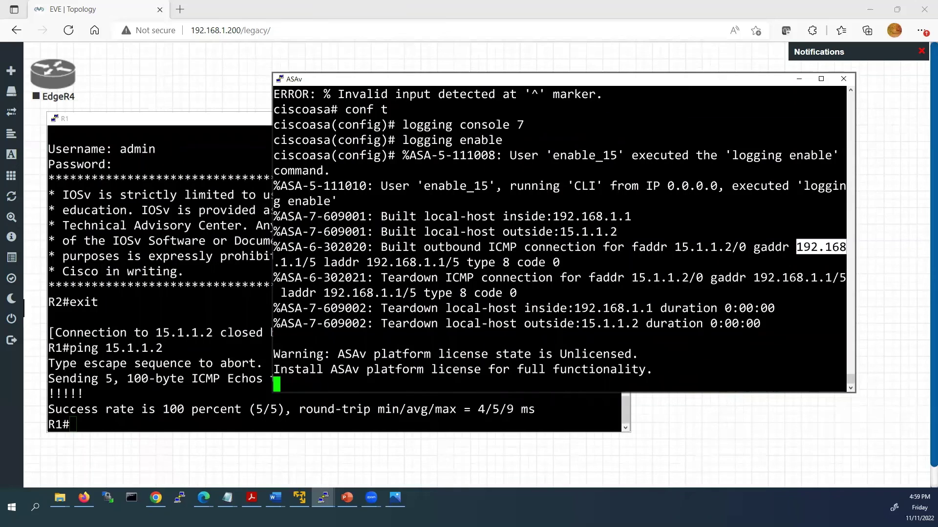
key(alt+Tab)
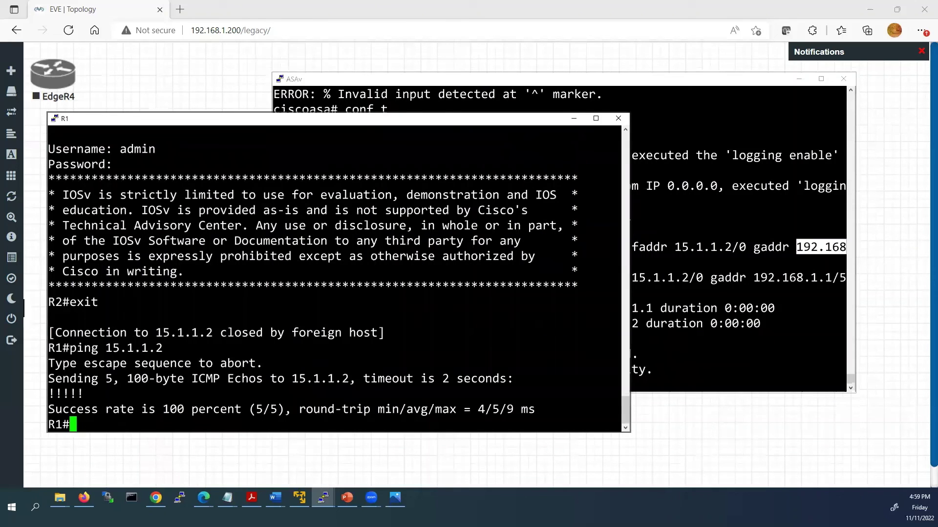